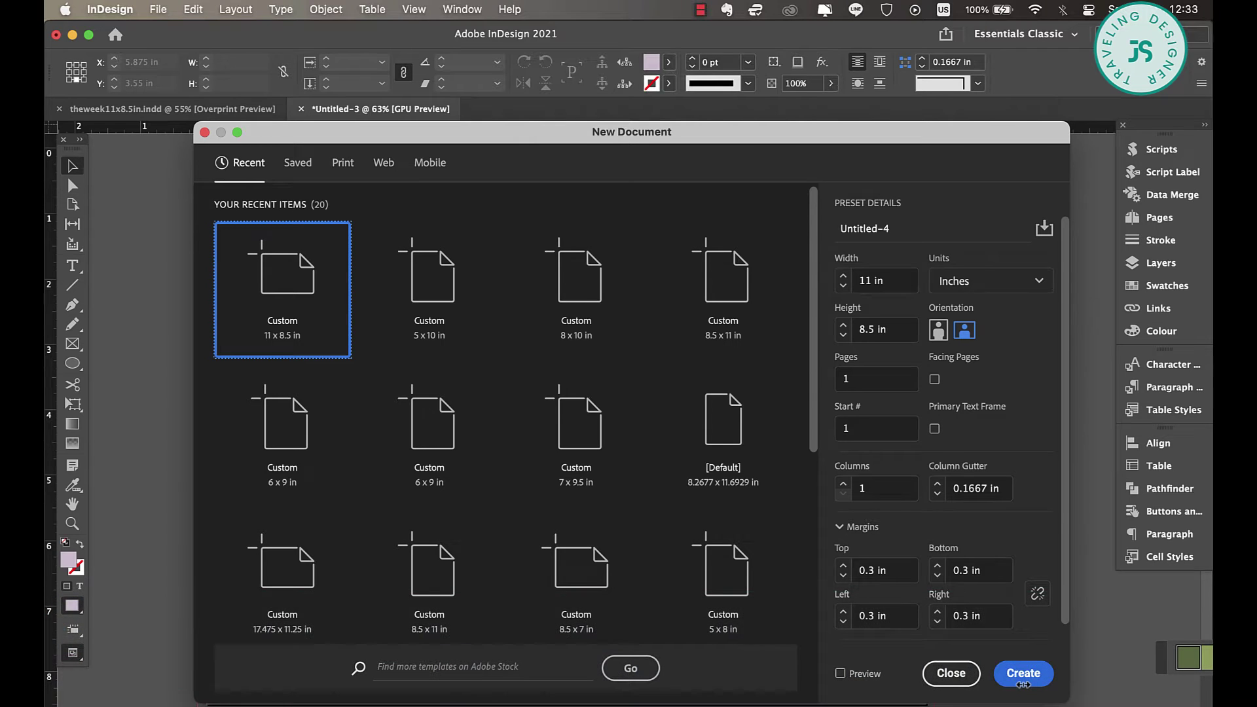
Close the New Document dialog to return to the open Untitled-3 landscape page.
left_click(957, 681)
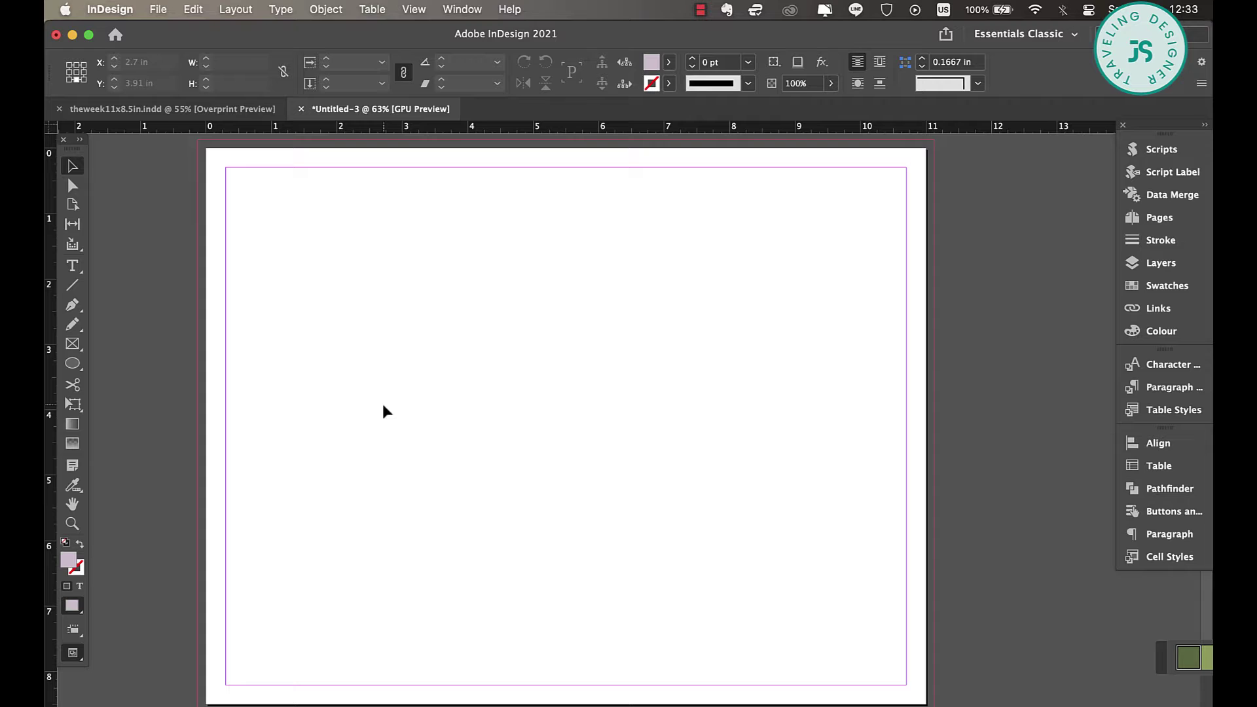
Create a 3-row, 4-column guide grid with 0.0625 in gutters fitted to the margins.
left_click(236, 9)
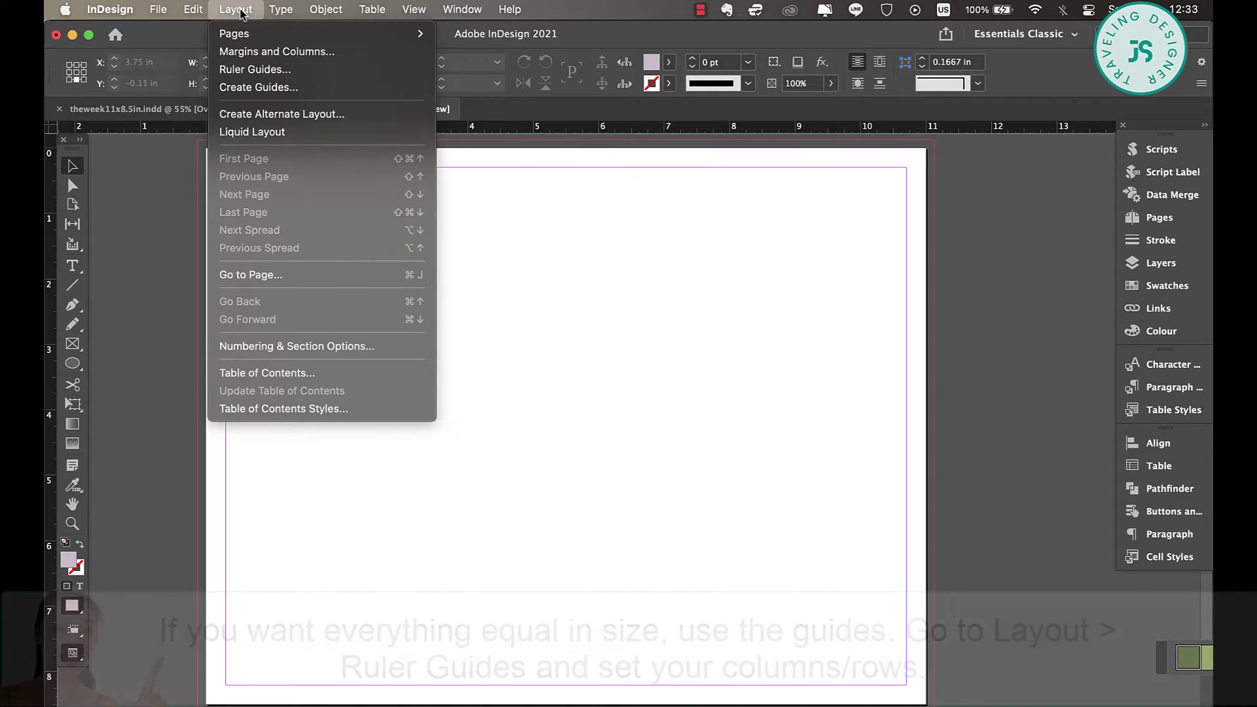
left_click(252, 88)
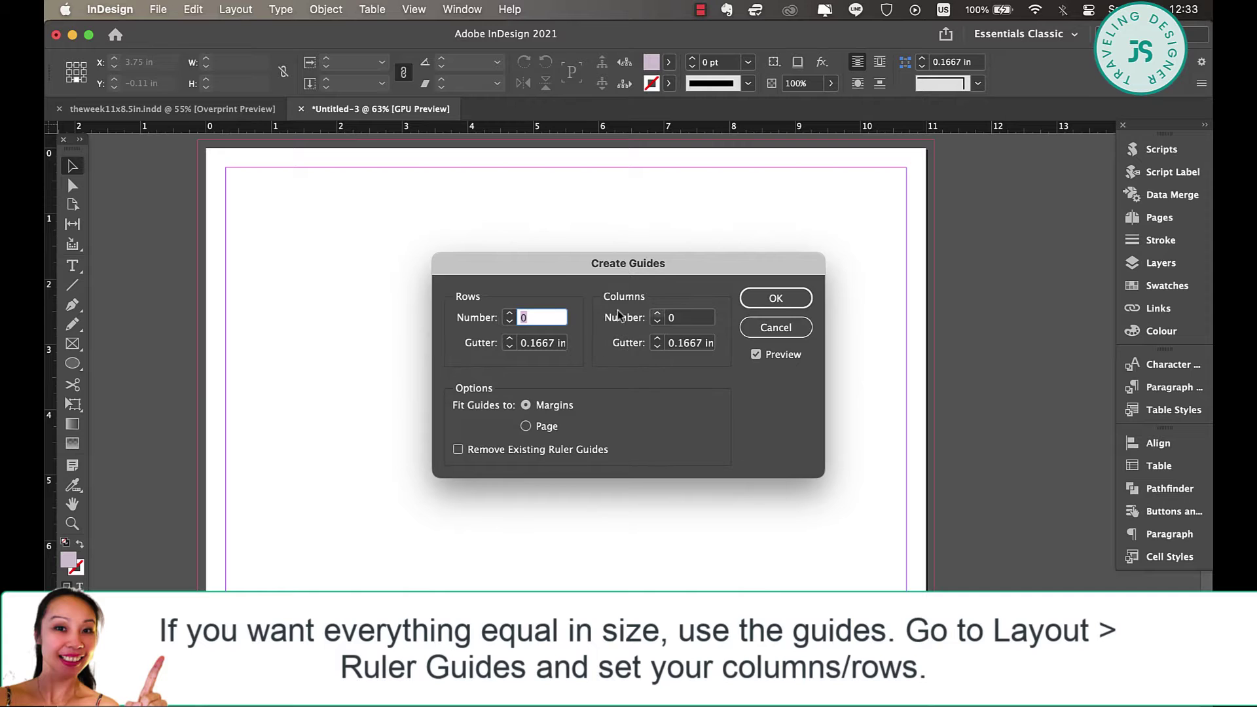
left_click(657, 314)
left_click(658, 314)
left_click(657, 314)
left_click(657, 314)
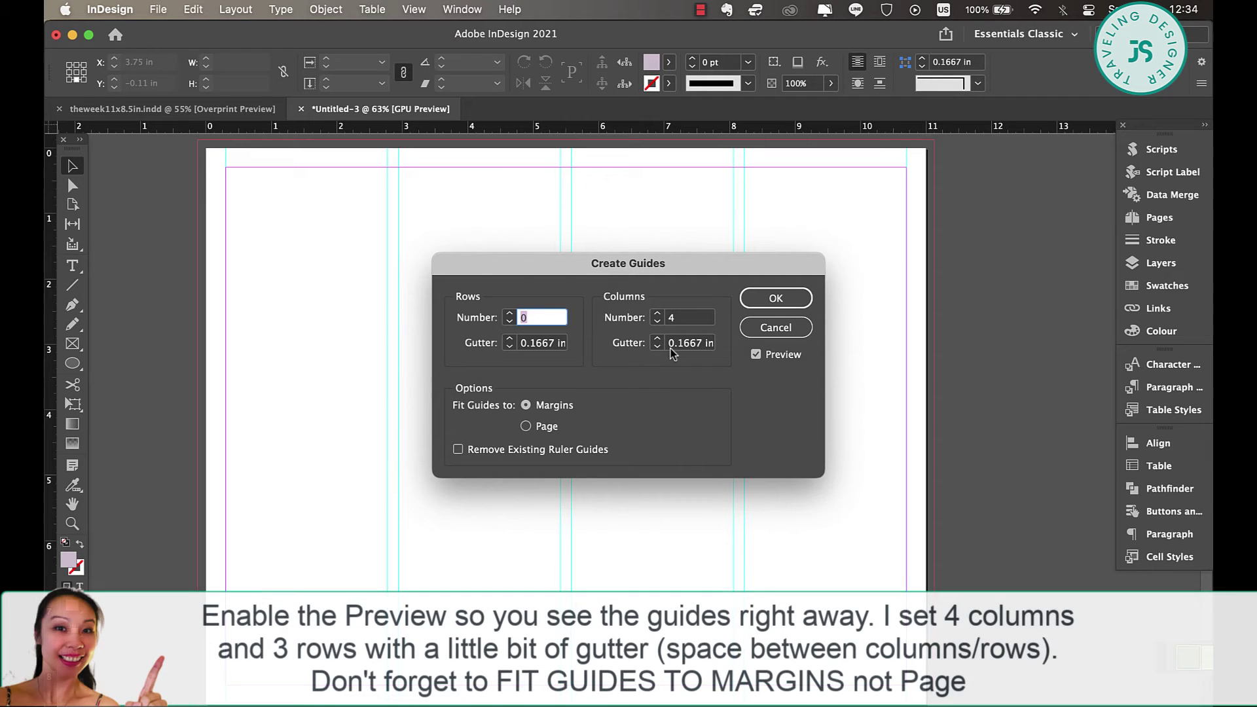
left_click(657, 348)
left_click(657, 348)
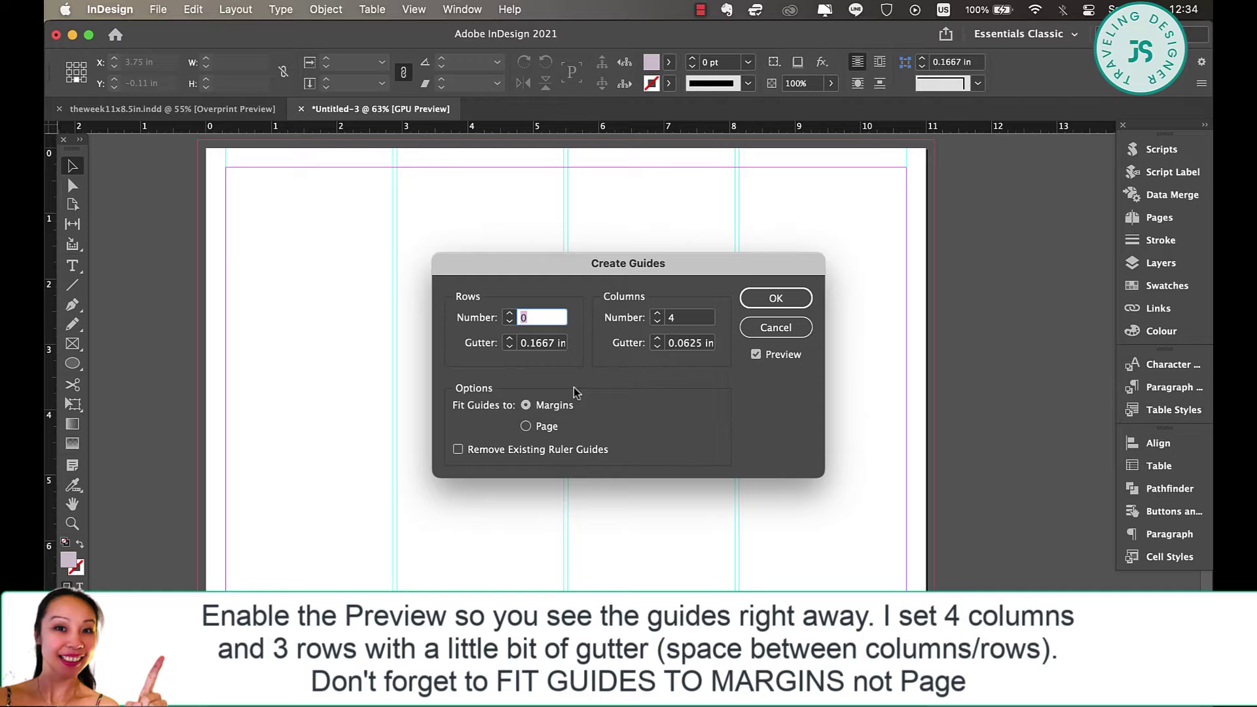
left_click(509, 313)
left_click(509, 313)
left_click(509, 313)
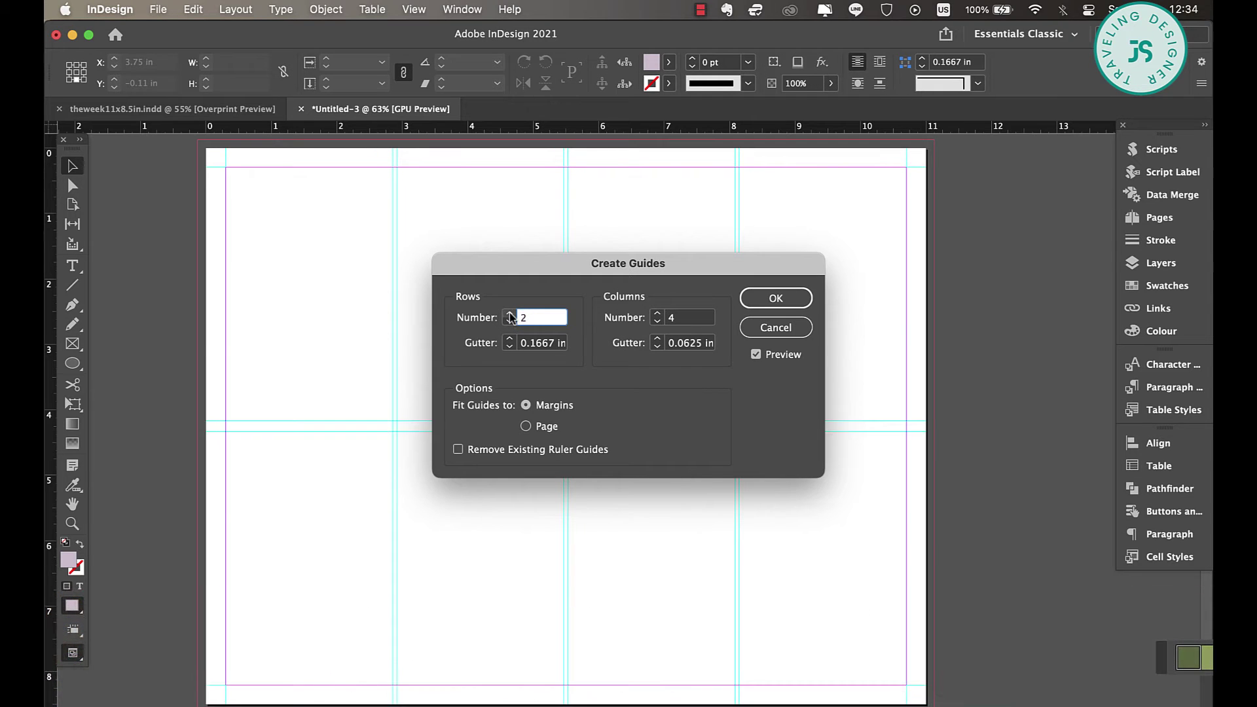
left_click(509, 347)
left_click(509, 347)
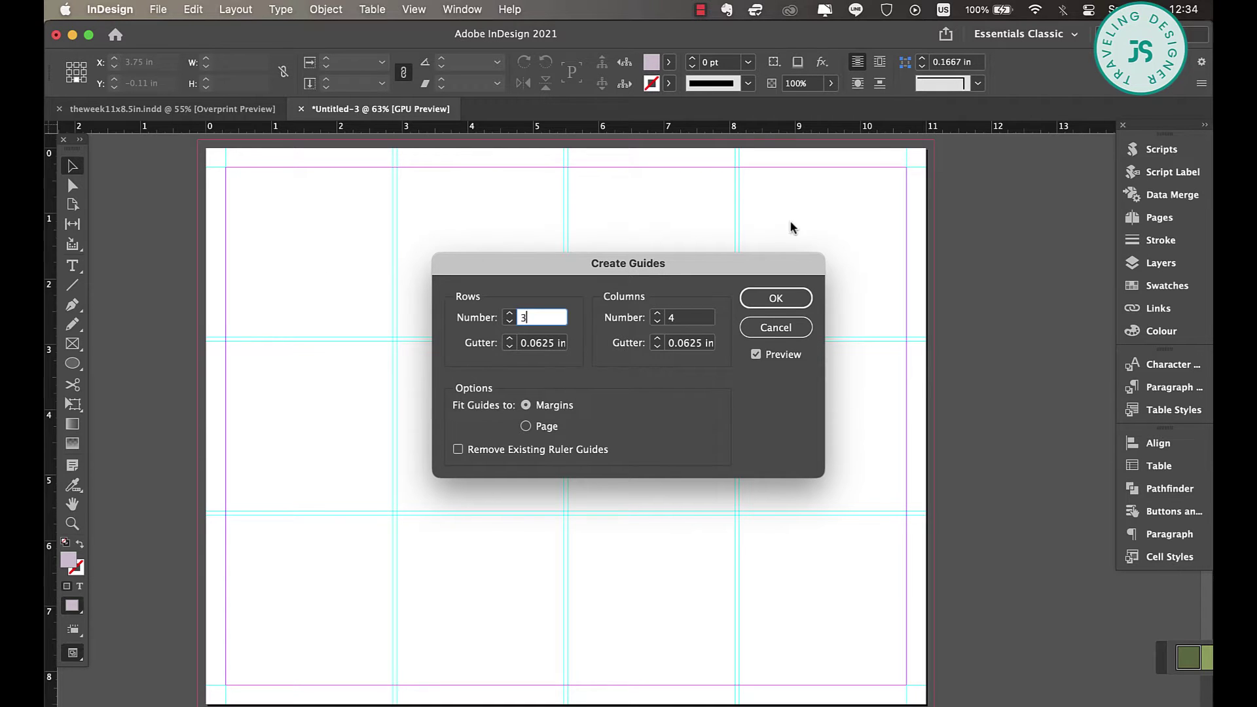
left_click(775, 299)
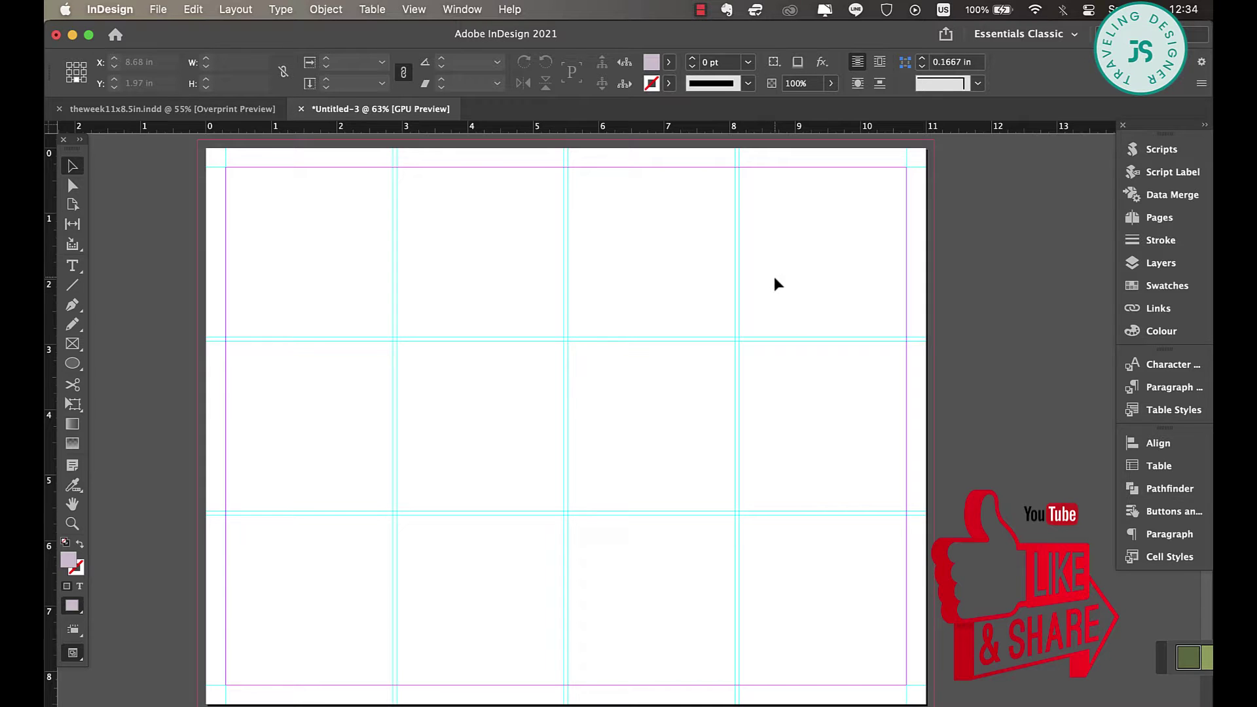
Draw a 2.8531 x 8.5 in rectangle over the right column filled with C=13 M=21 Y=5 K=9 lilac.
scroll(778, 282, "down", 1)
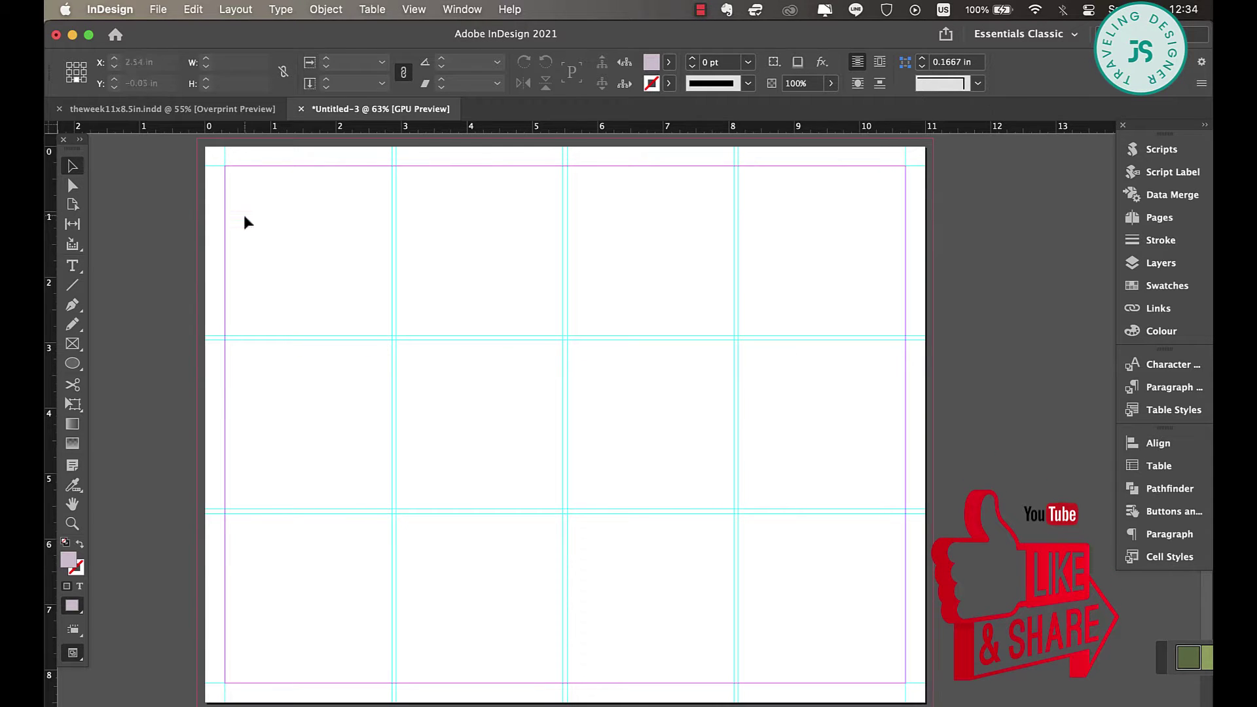
left_click_drag(73, 363, 133, 379)
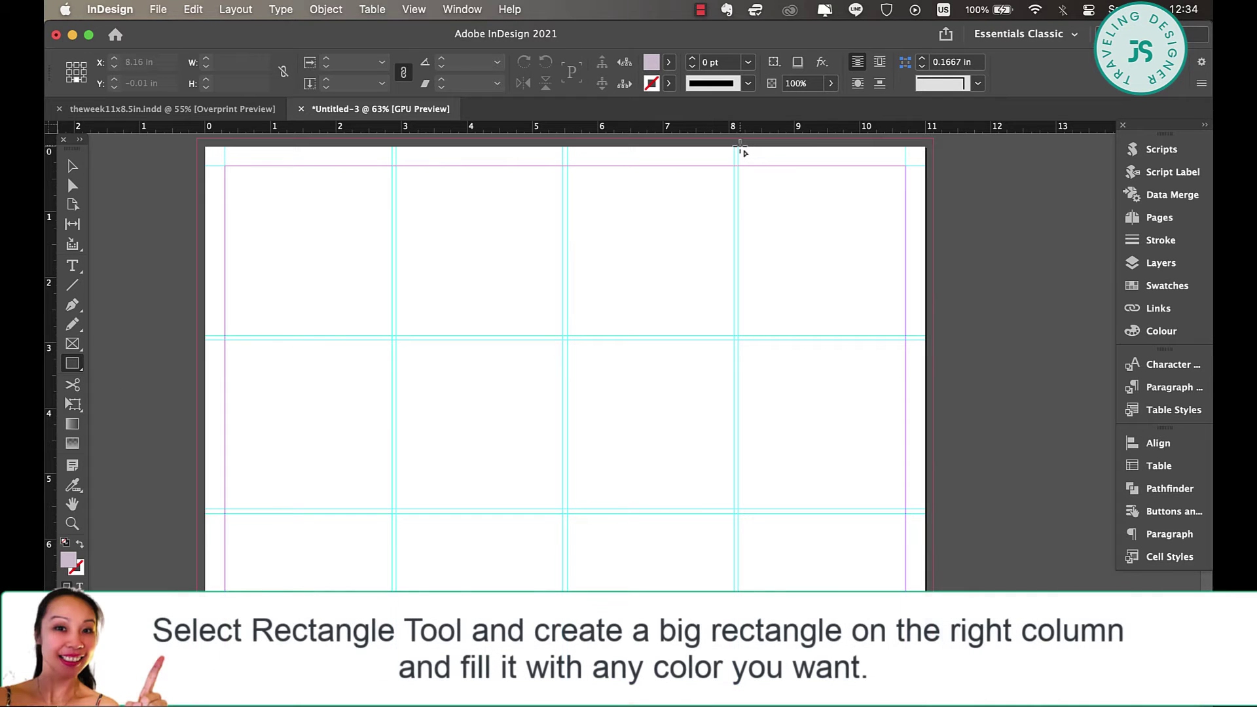
left_click_drag(738, 151, 925, 702)
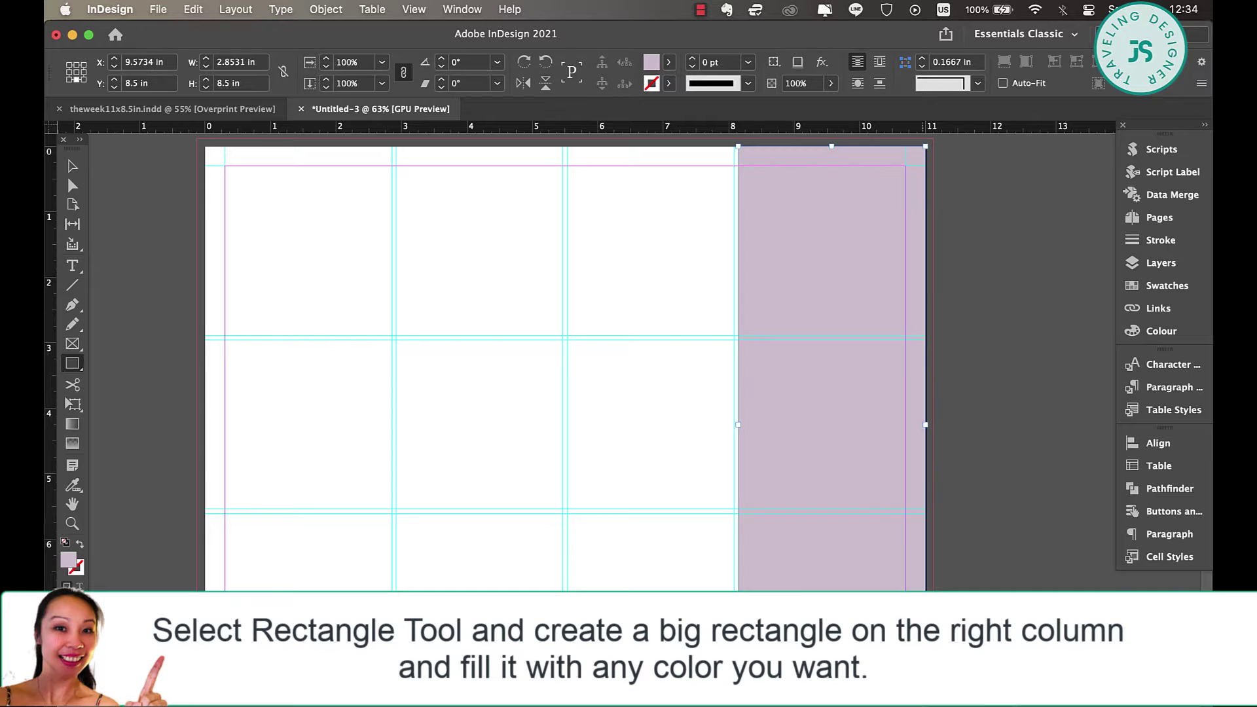
left_click(668, 63)
scroll(559, 196, "up", 2)
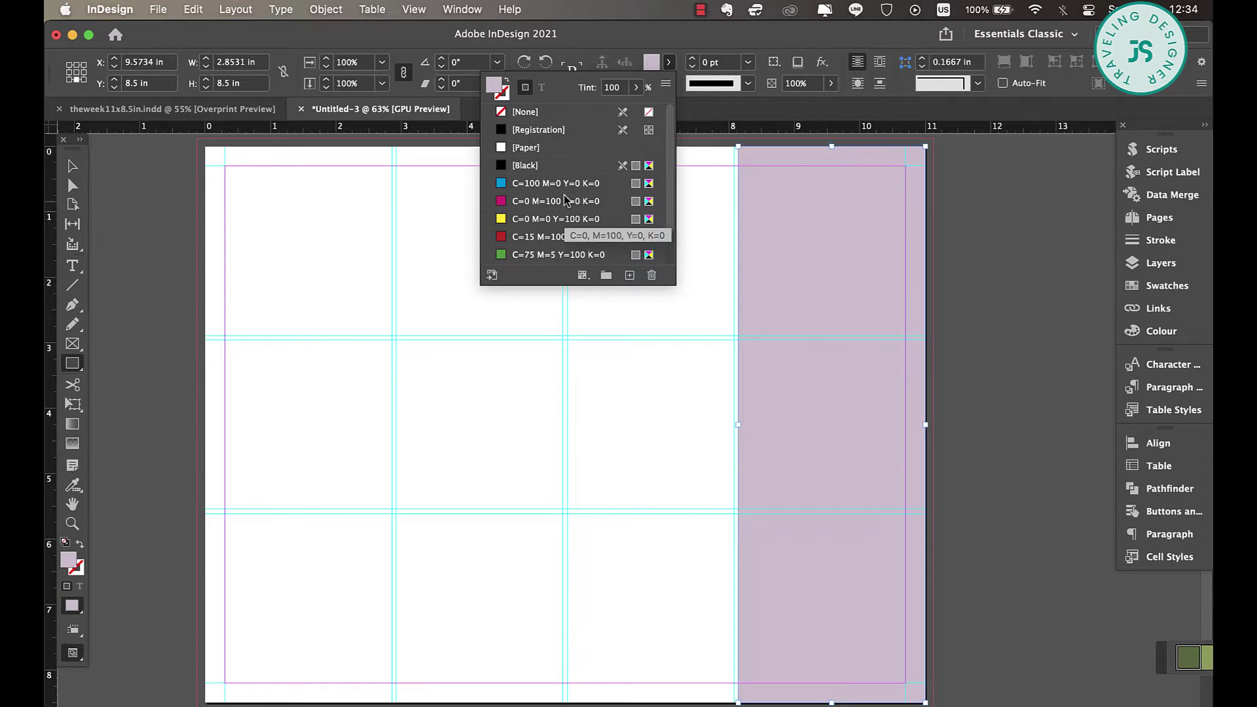
scroll(556, 237, "down", 2)
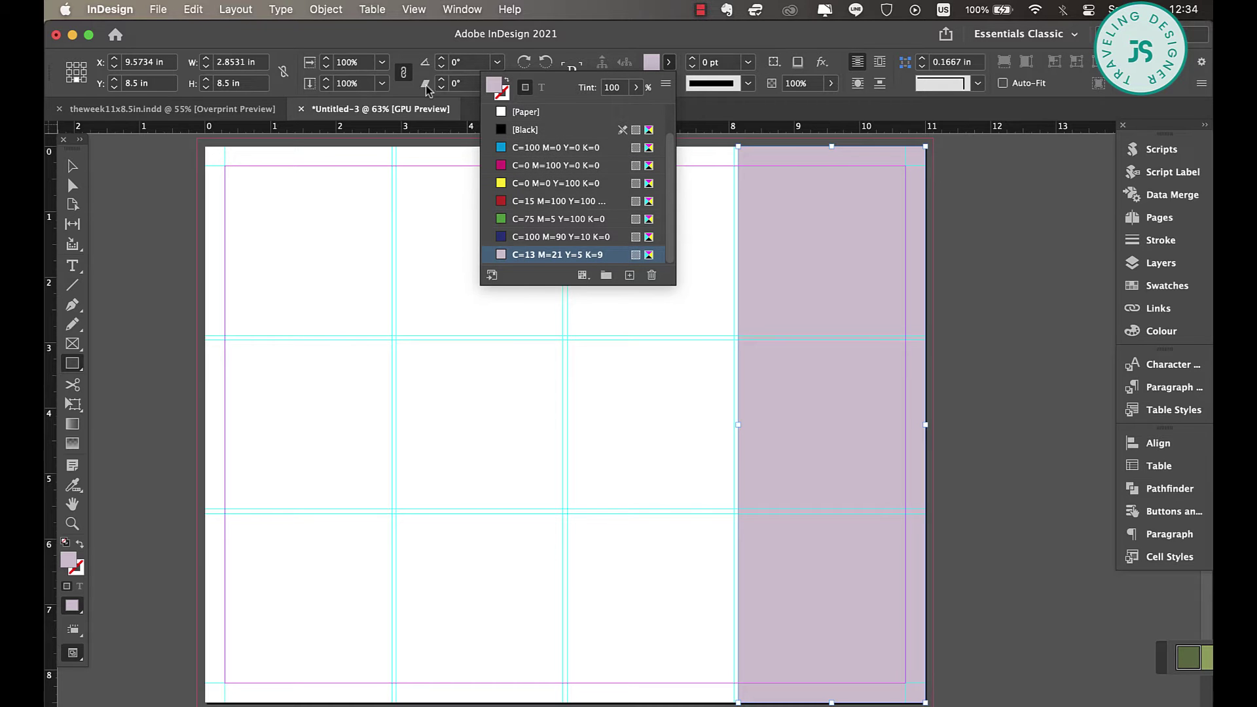
left_click(78, 167)
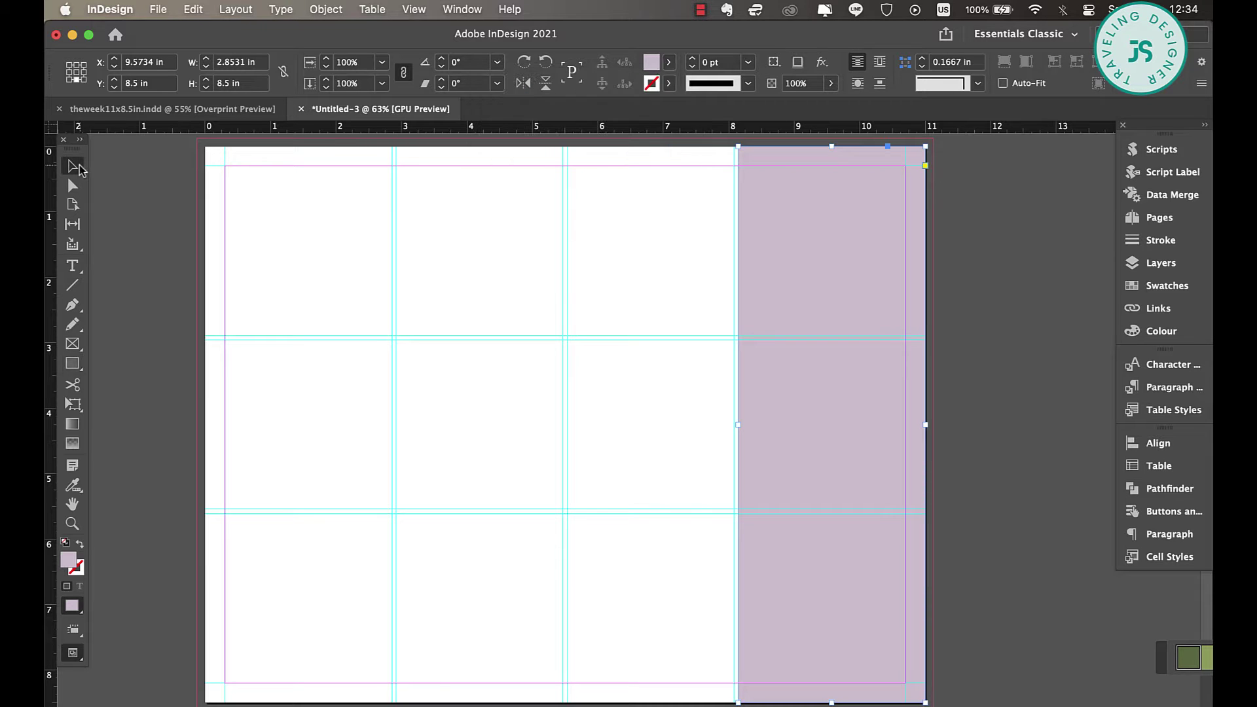
left_click(984, 265)
Draw a small 1.81 x 0.28 in lilac header bar atop the second column.
scroll(584, 265, "up", 2)
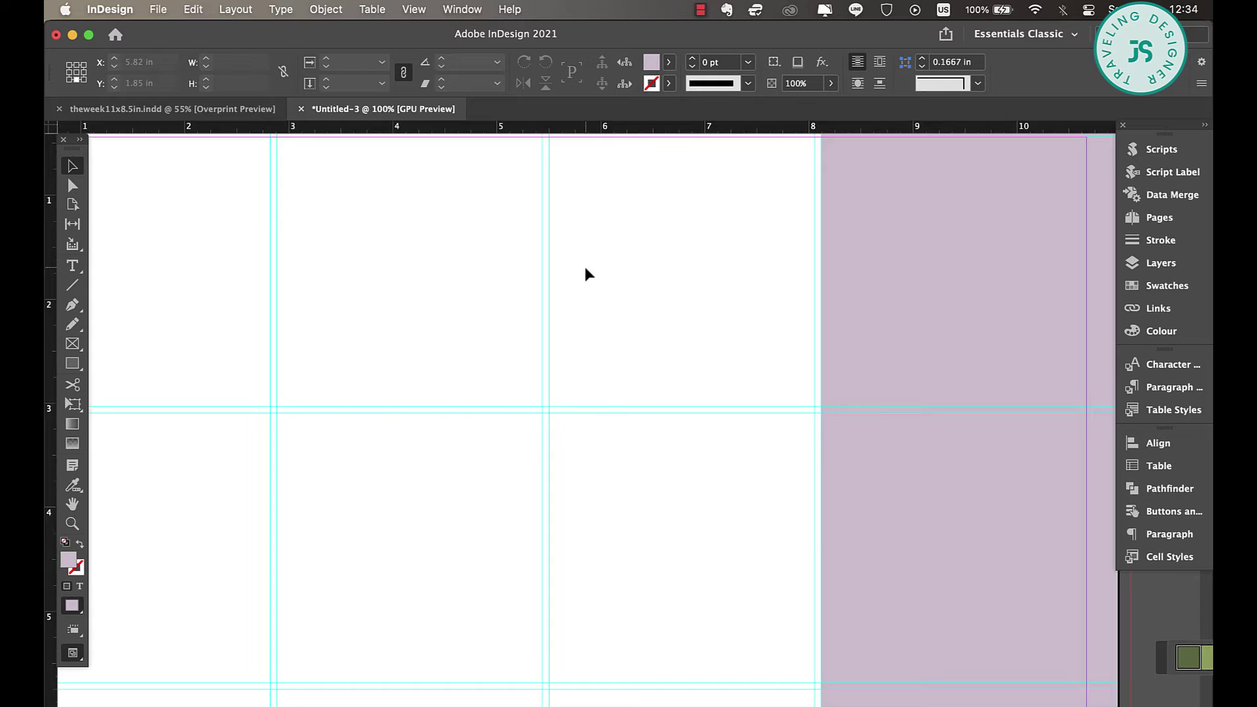
scroll(585, 267, "up", 3)
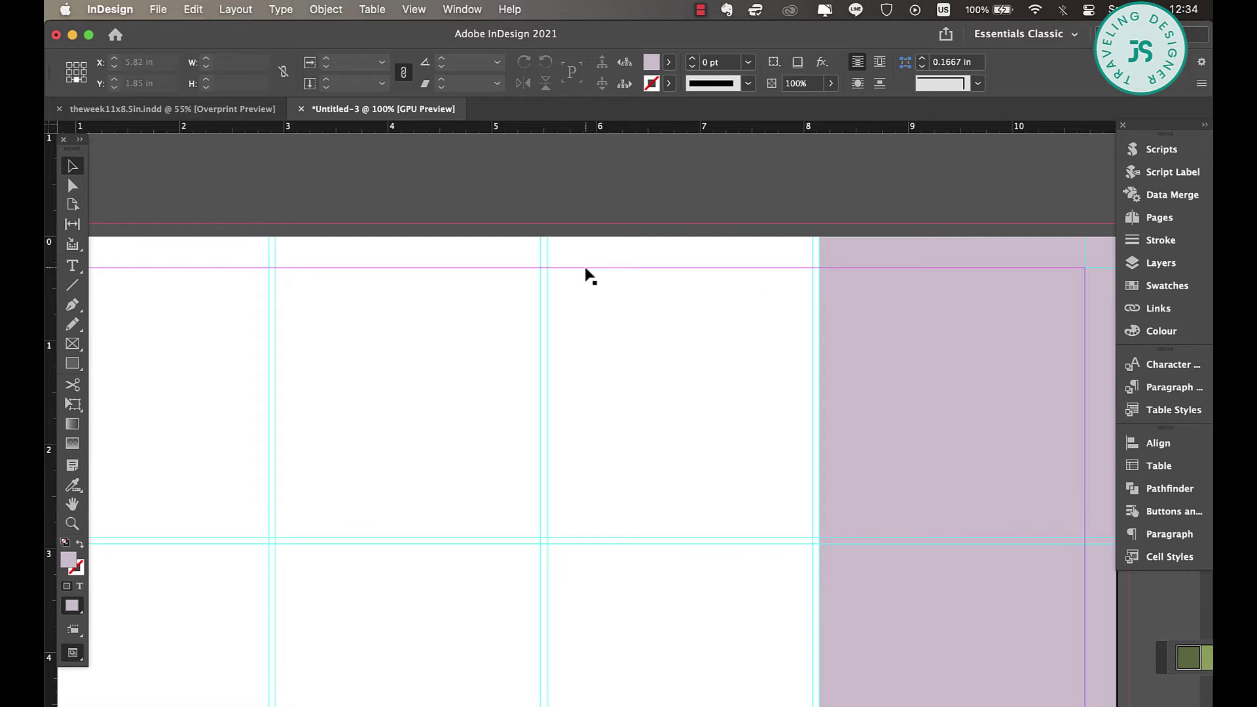
left_click(72, 365)
left_click_drag(312, 272, 500, 297)
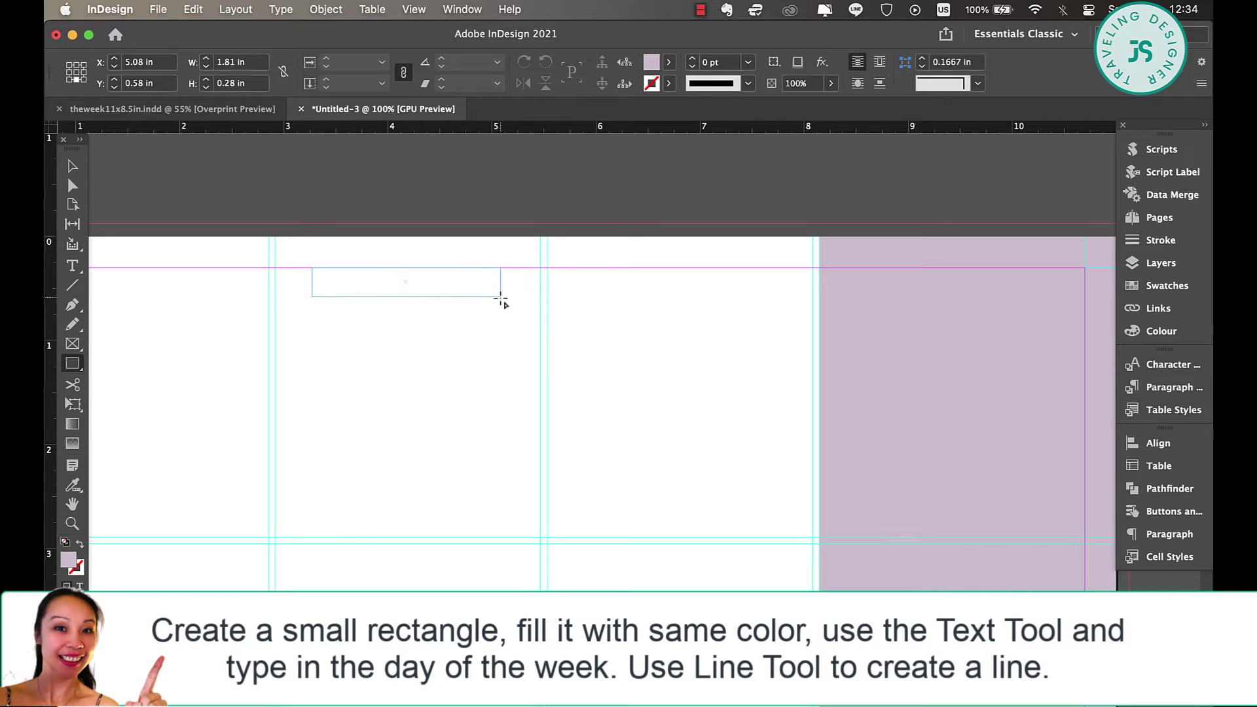
Add a centred white Paper 'monday' label in Poppins Medium and move it onto the bar.
left_click(76, 268)
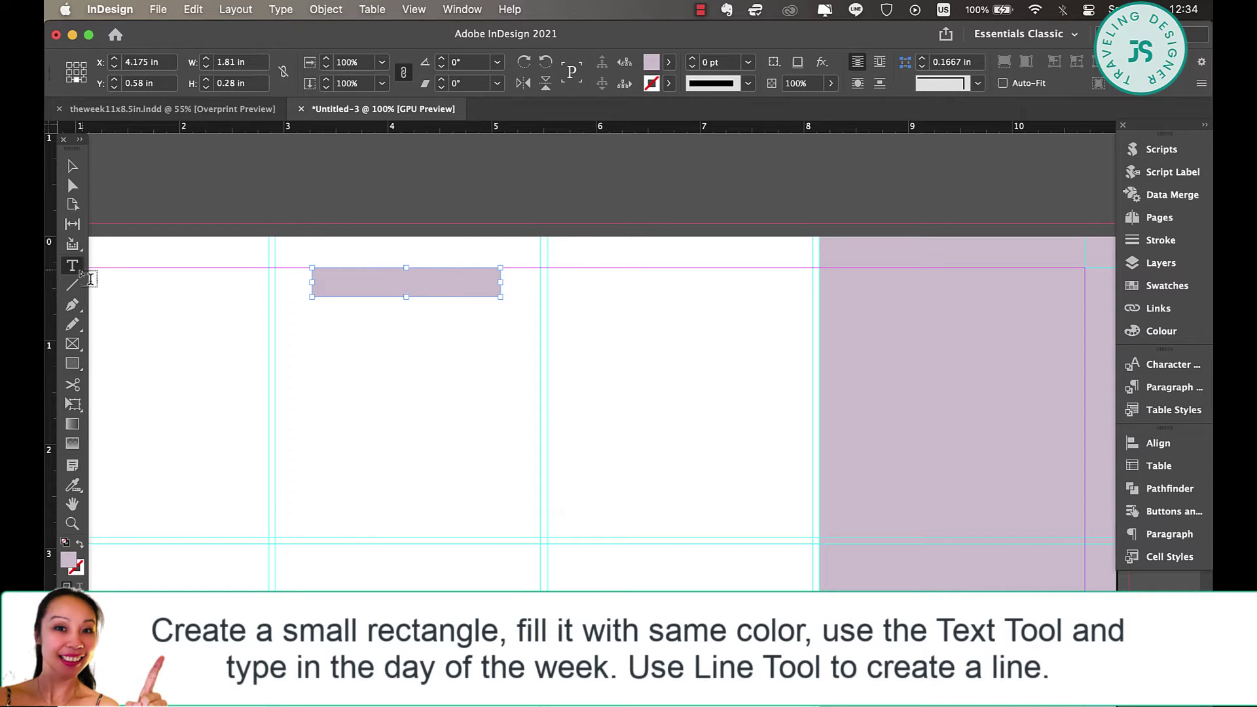
left_click_drag(313, 305, 500, 334)
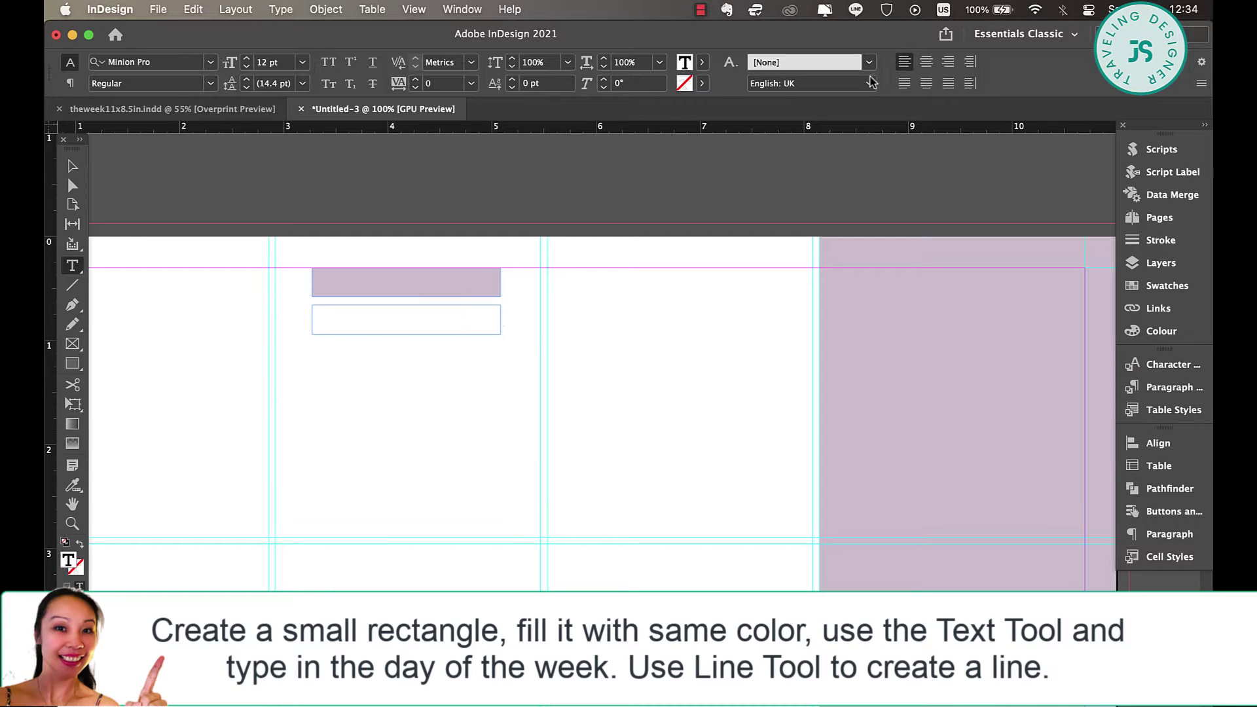
left_click(926, 62)
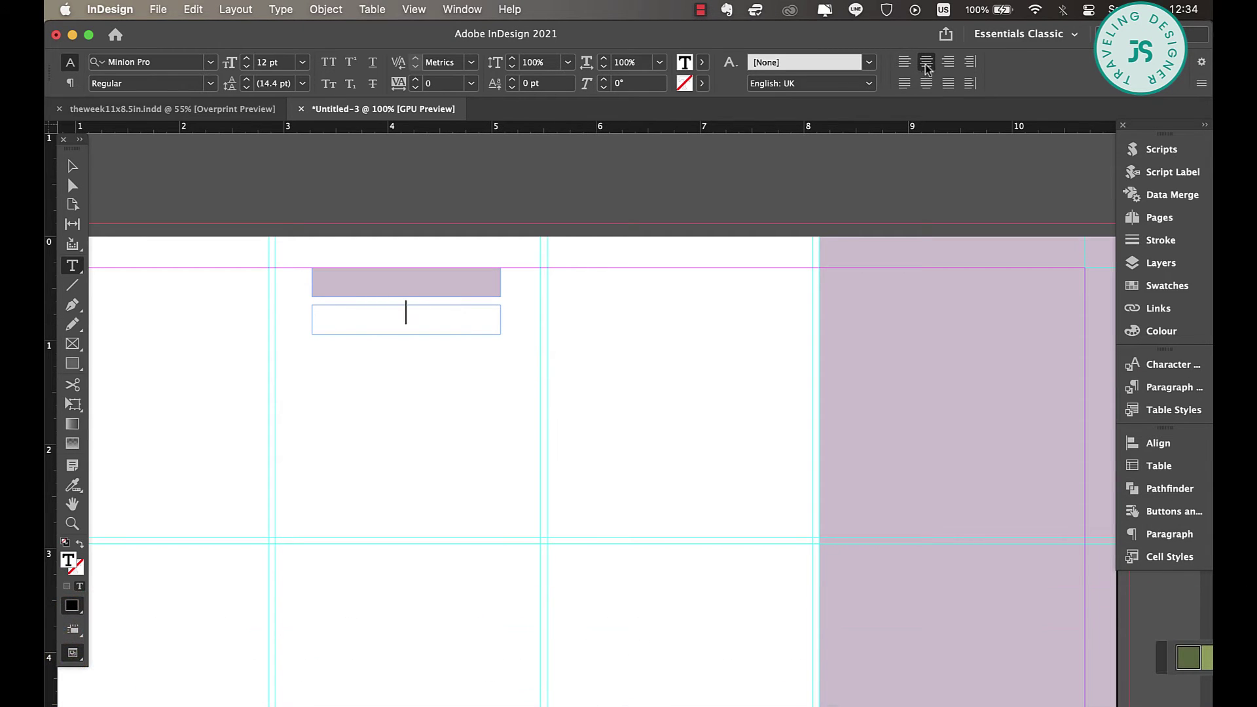
left_click(702, 62)
left_click(544, 147)
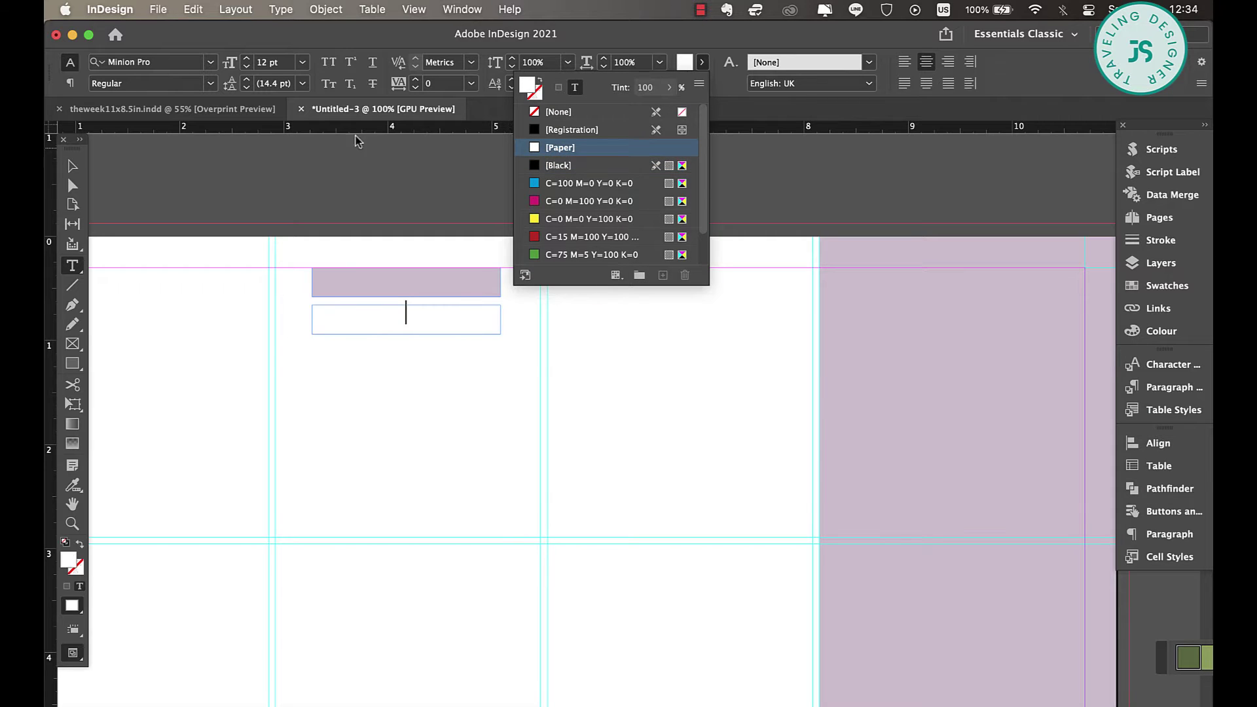
left_click(171, 58)
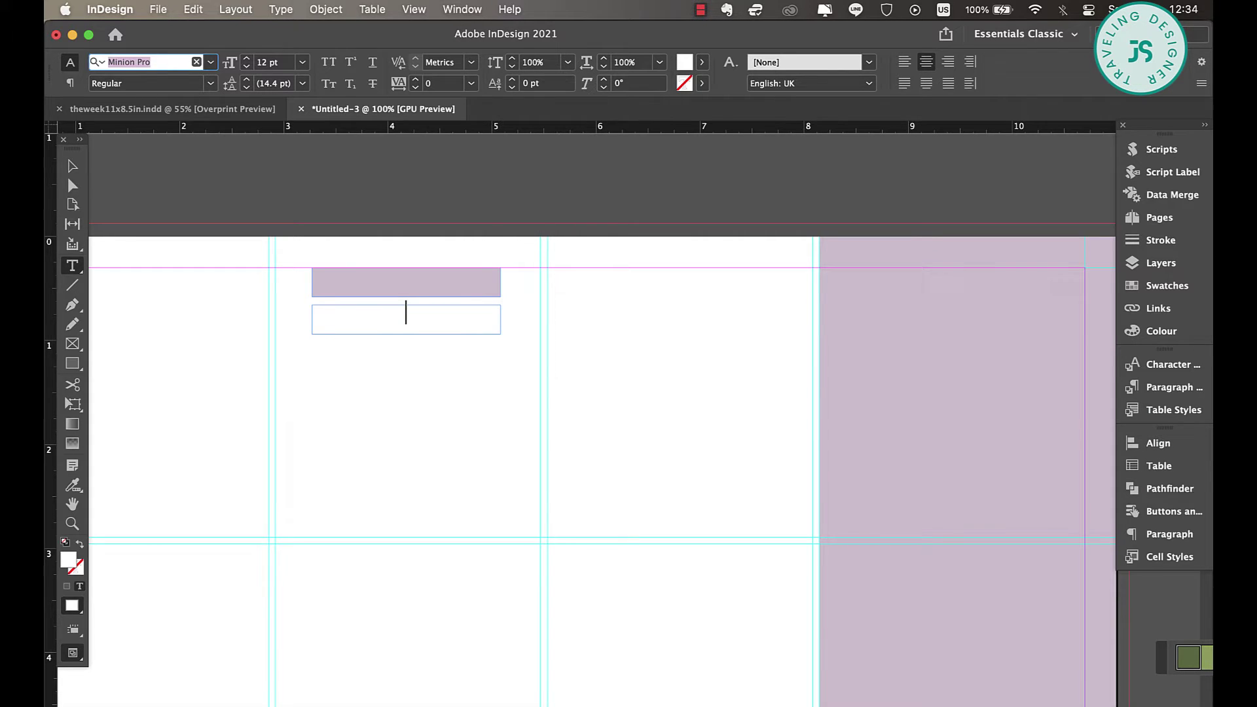
type("popp")
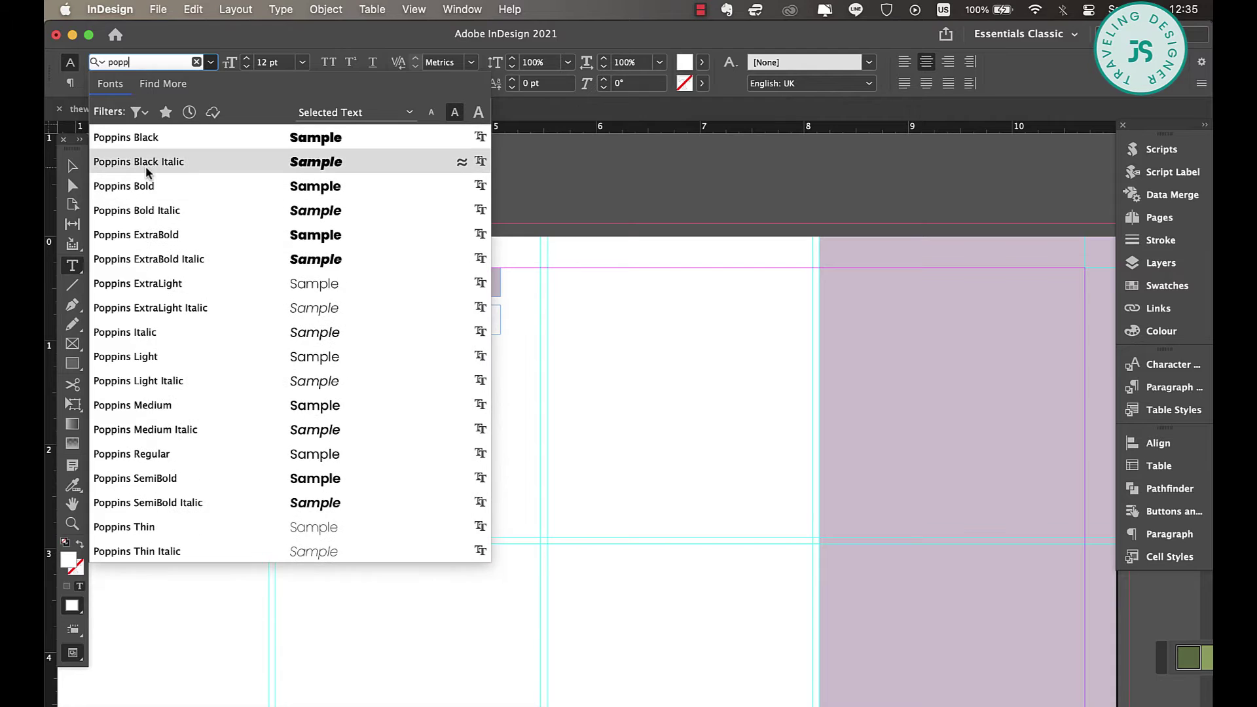
left_click(166, 410)
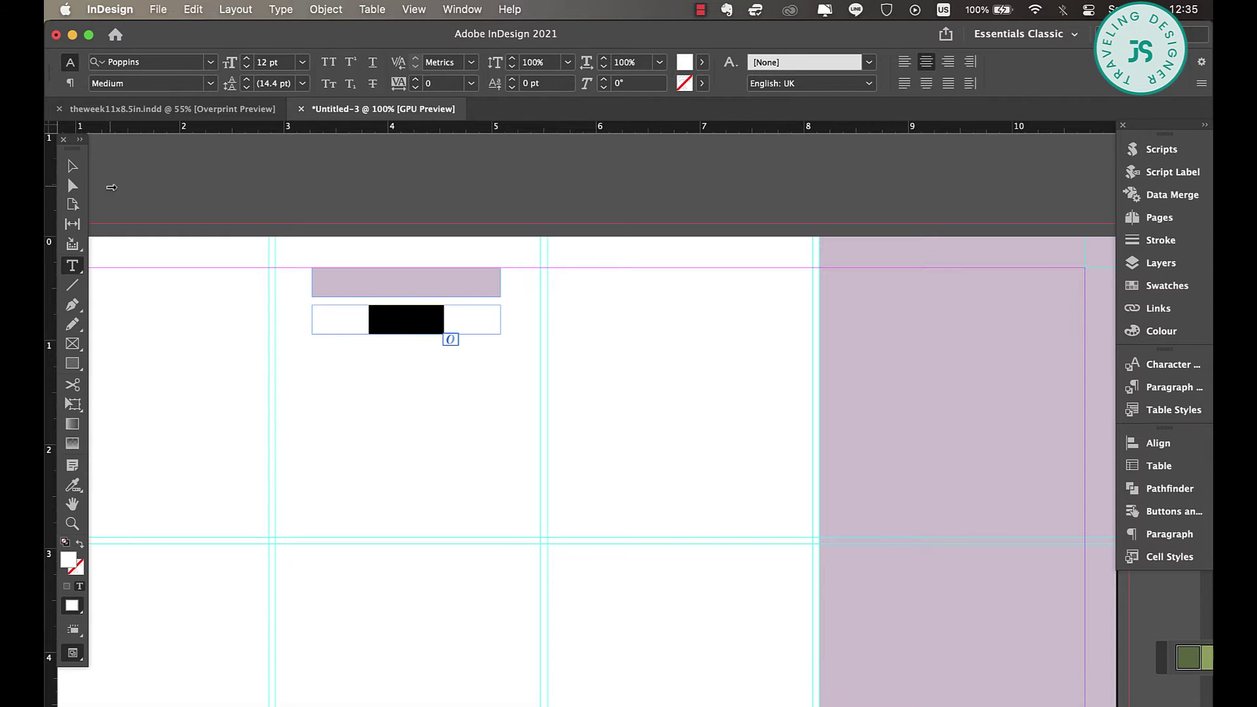
key("Escape")
left_click_drag(452, 321, 449, 283)
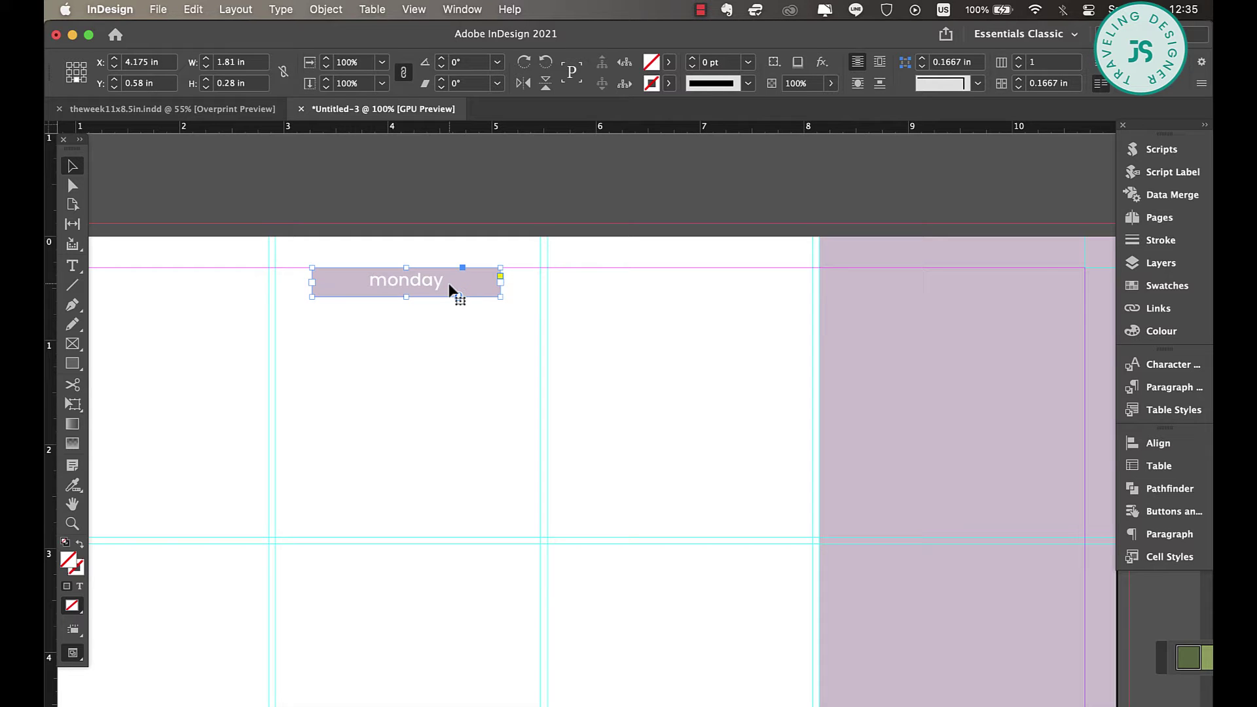
Draw a 1 pt lilac horizontal rule across the second column and send it behind the monday bar.
left_click(74, 287)
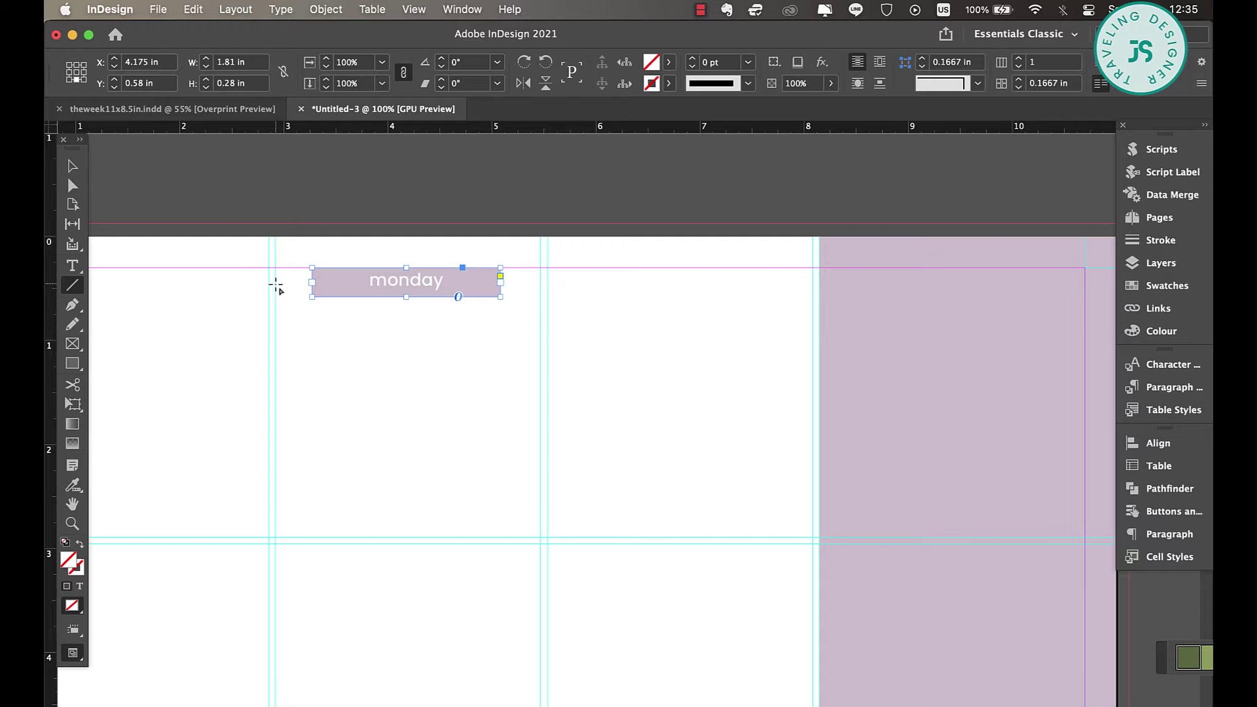
left_click_drag(275, 286, 539, 285)
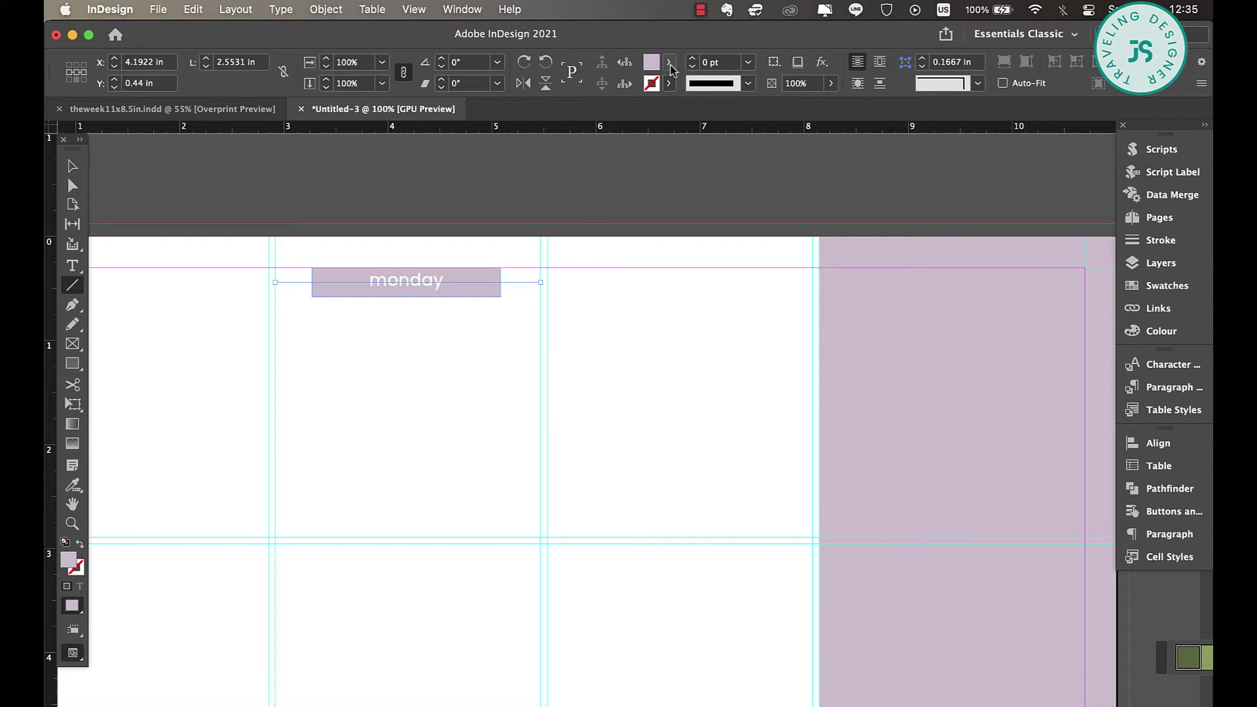
left_click(668, 83)
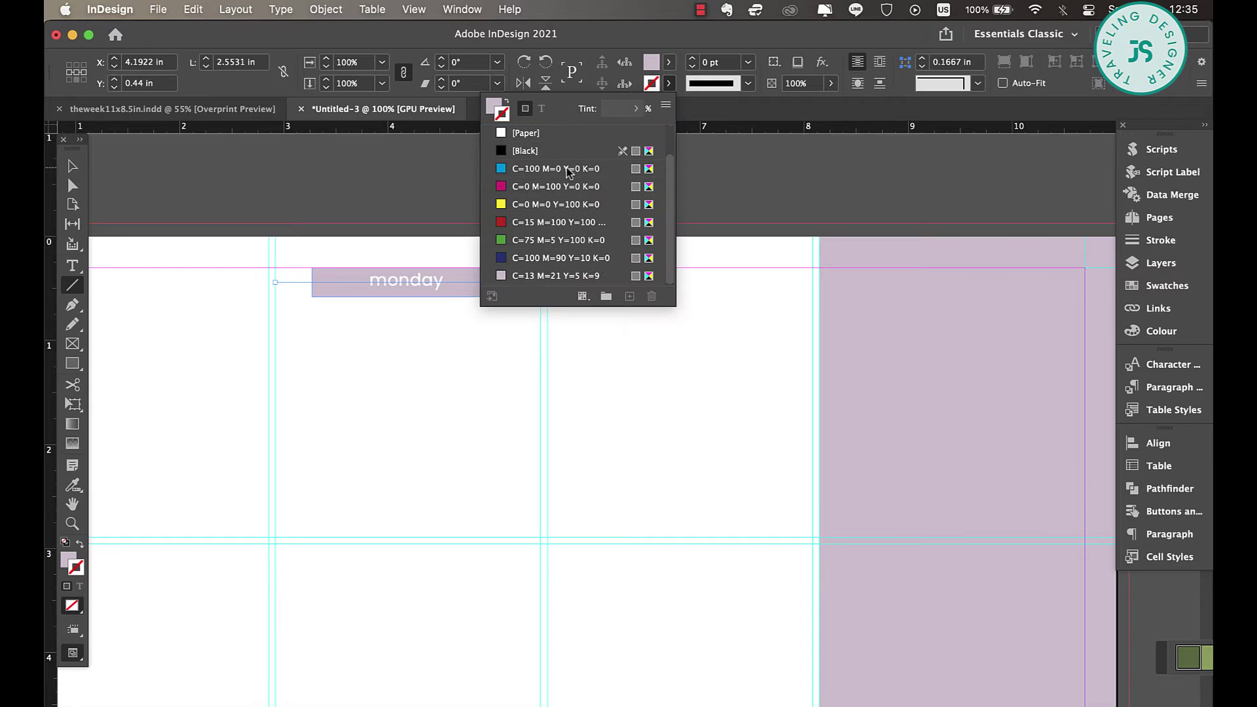
left_click(534, 275)
left_click(72, 166)
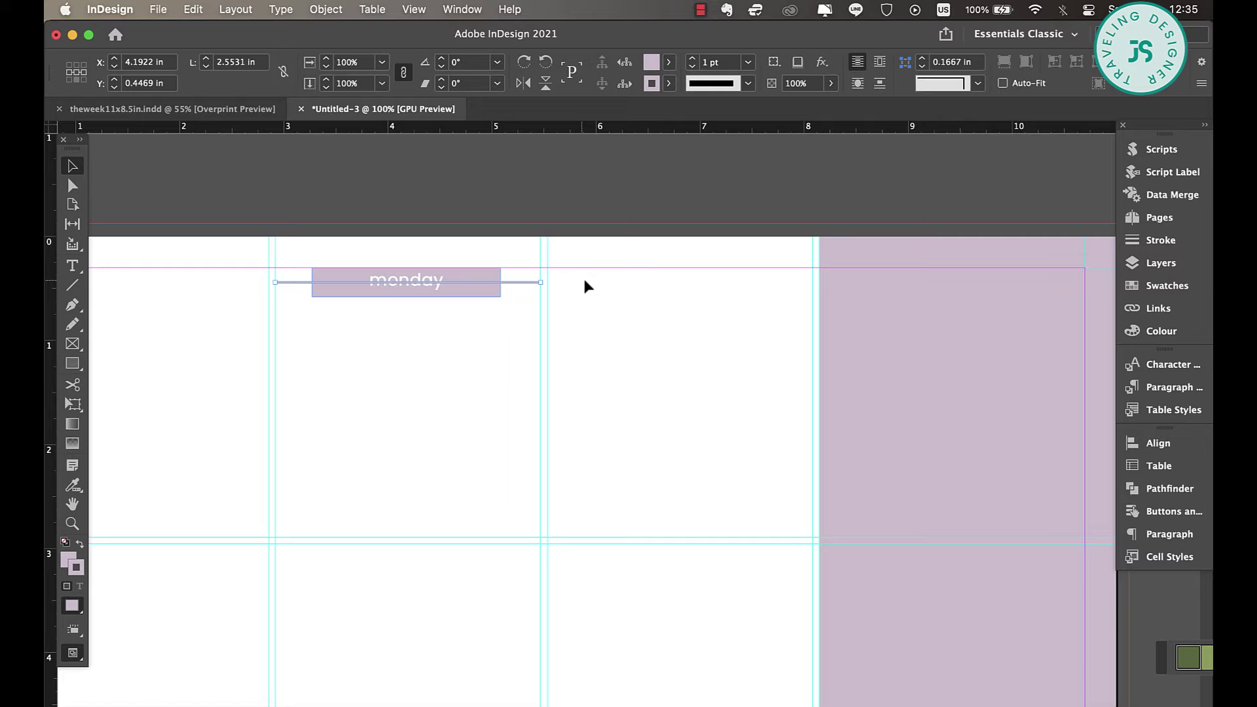
right_click(523, 286)
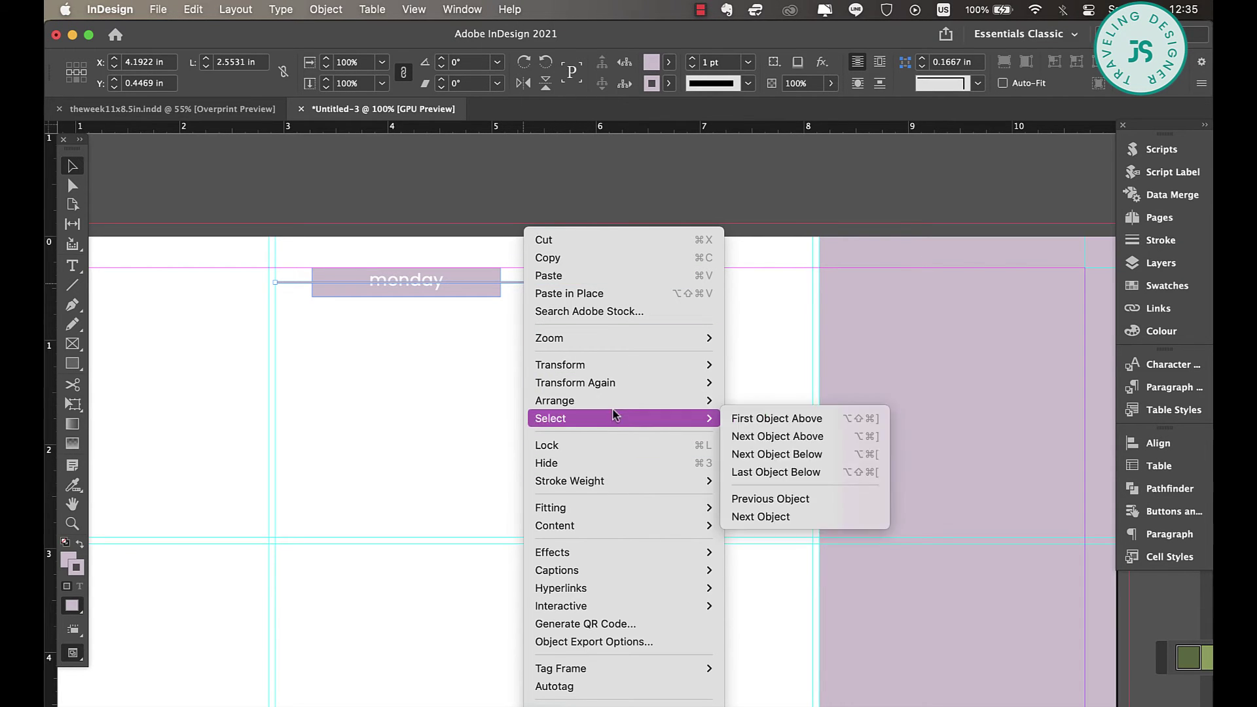
mouse_move(633, 401)
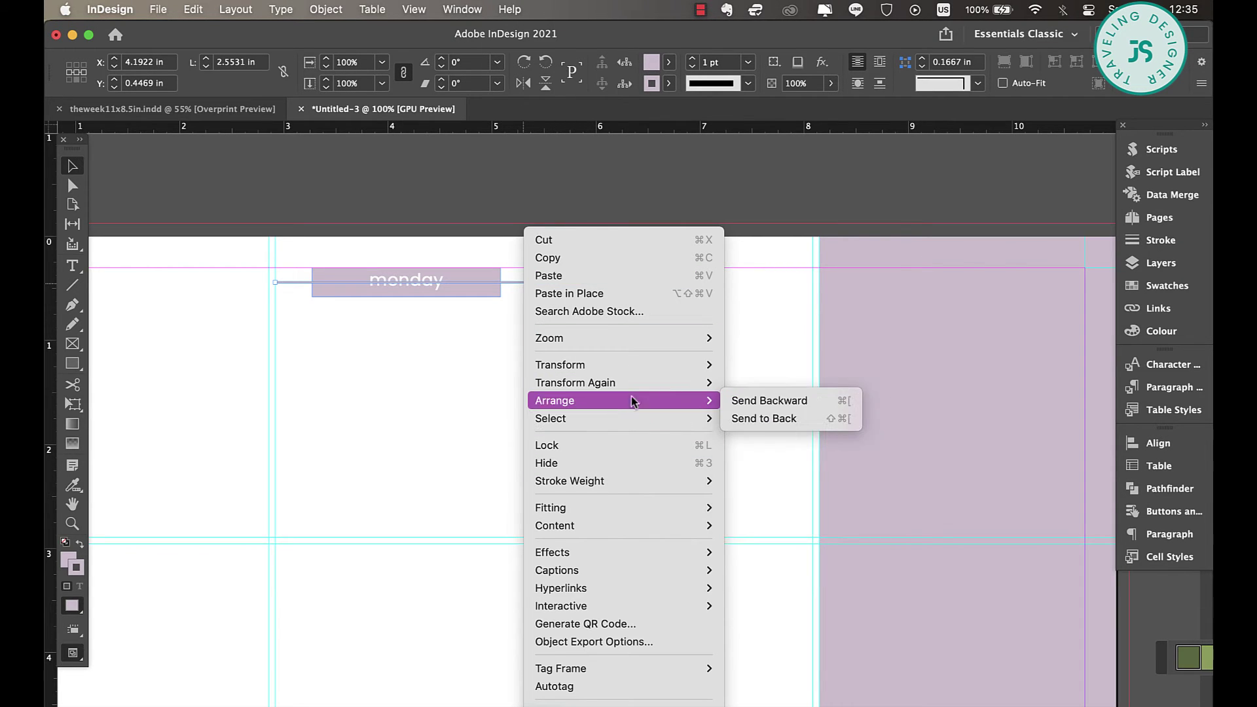
left_click(780, 418)
left_click(340, 241)
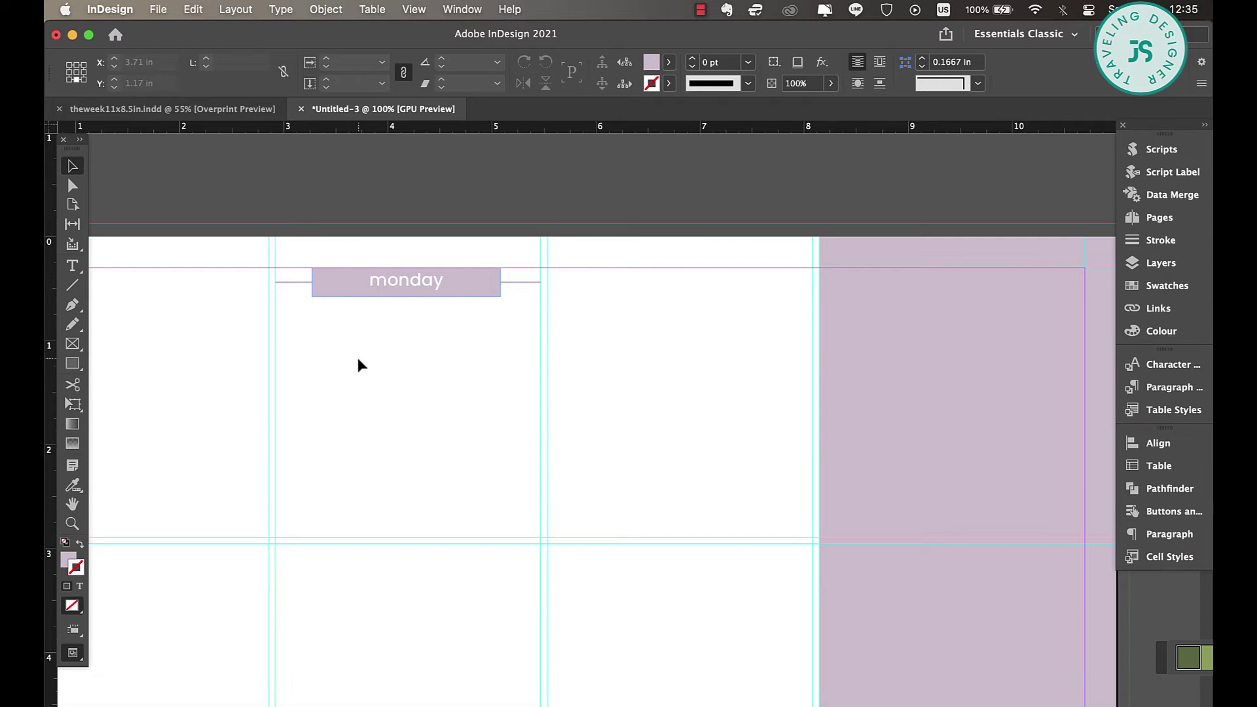
Duplicate the monday header into the next column, group it, and align both headers' top edges.
scroll(439, 309, "up", 1)
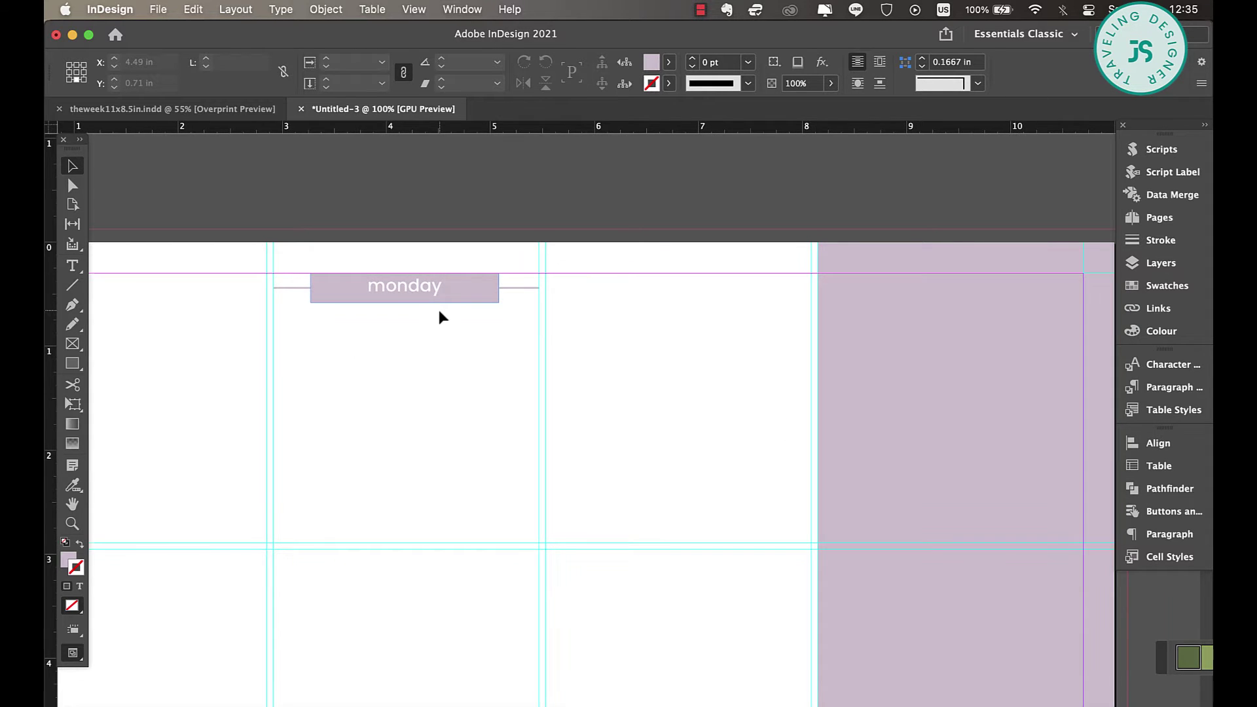
scroll(439, 311, "up", 3)
left_click_drag(316, 245, 543, 340)
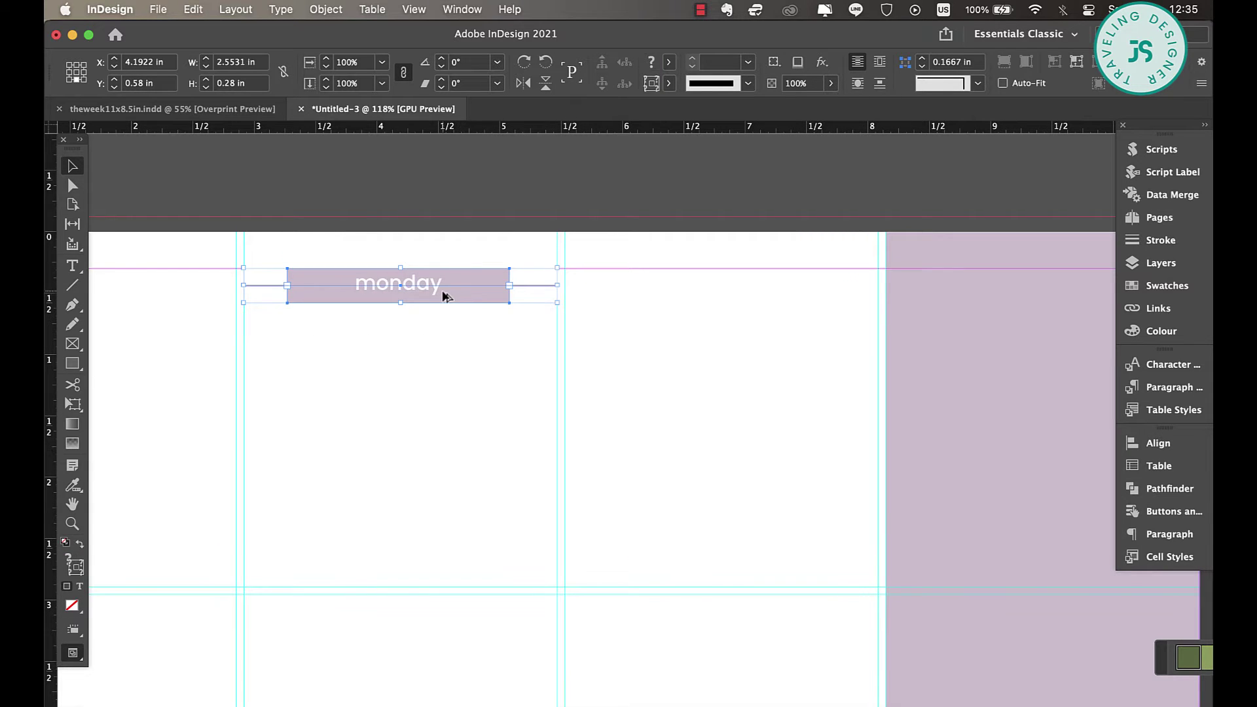
left_click_drag(443, 296, 768, 296)
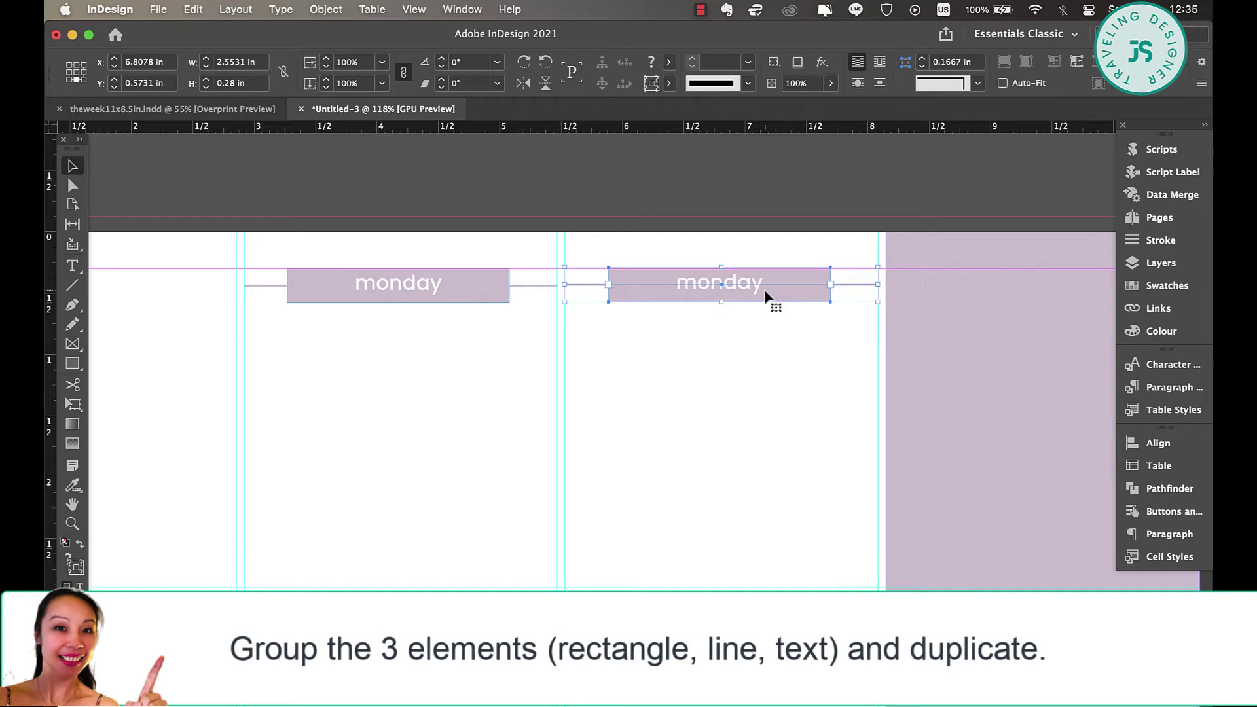
key("super+g")
left_click_drag(477, 262, 379, 313)
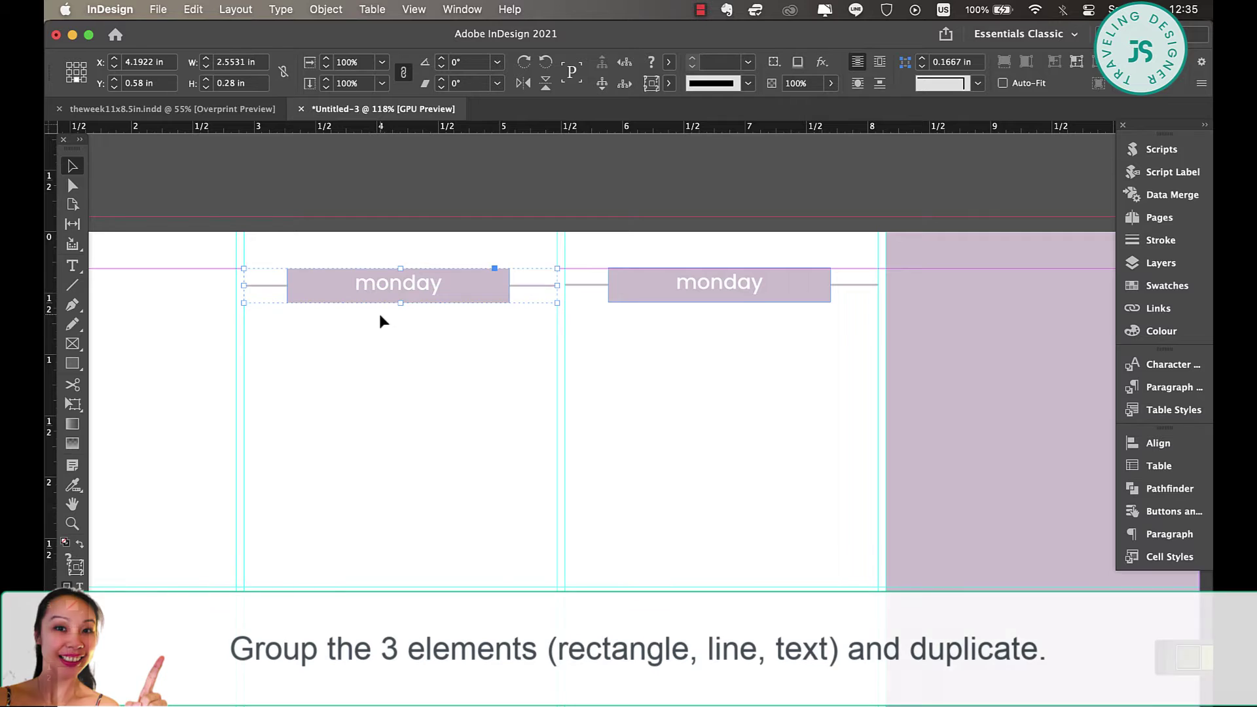
left_click(709, 284, "shift")
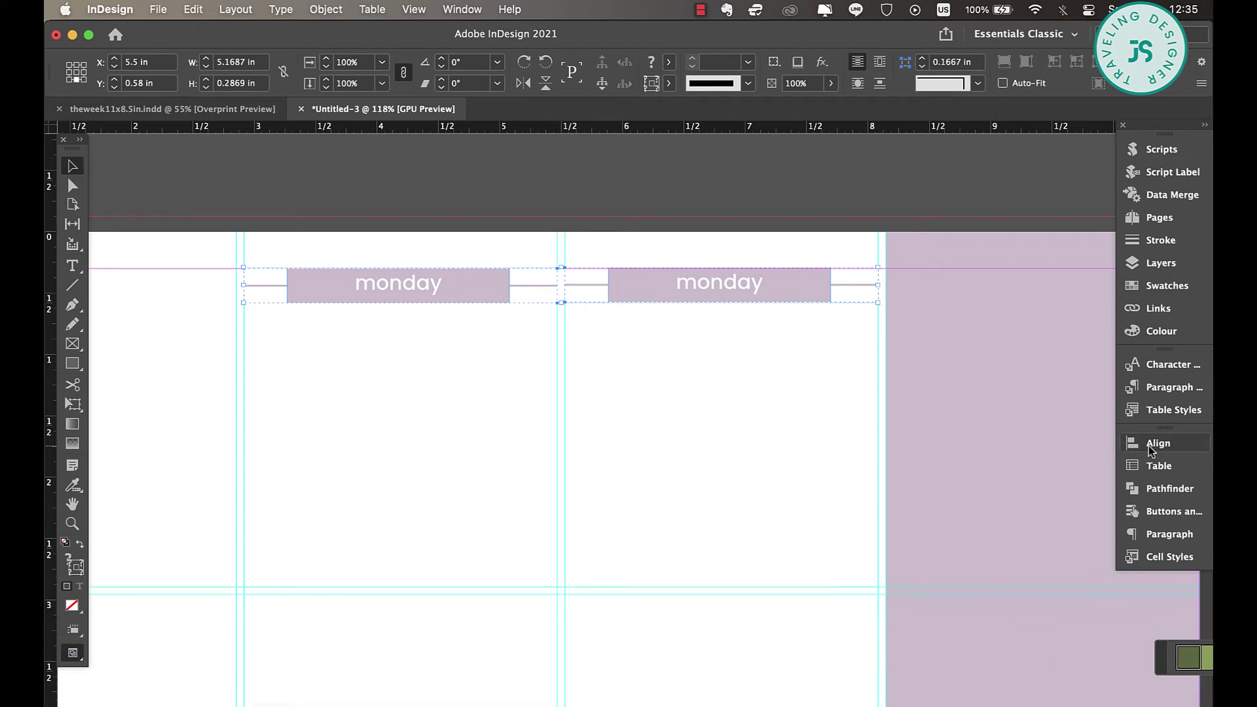
left_click(1124, 445)
left_click(1042, 484)
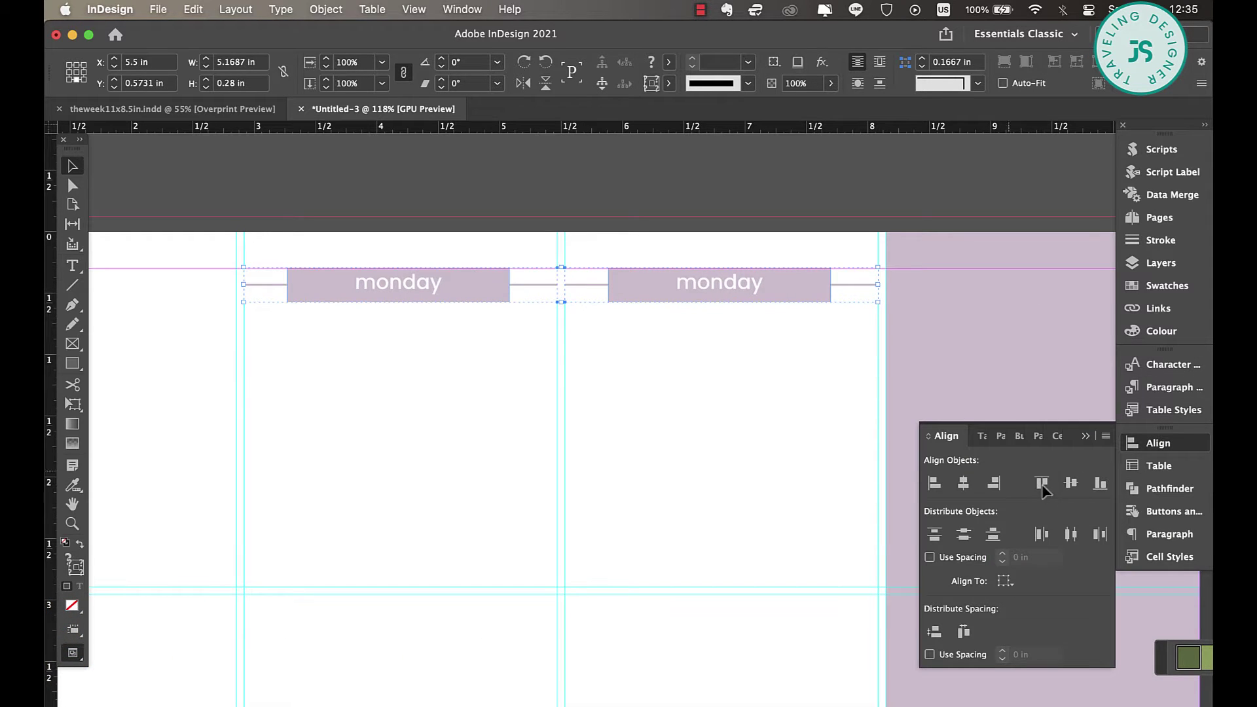
Copy both headers down a row and relabel the copies tuesday, wednesday and thursday.
left_click_drag(685, 275, 686, 606)
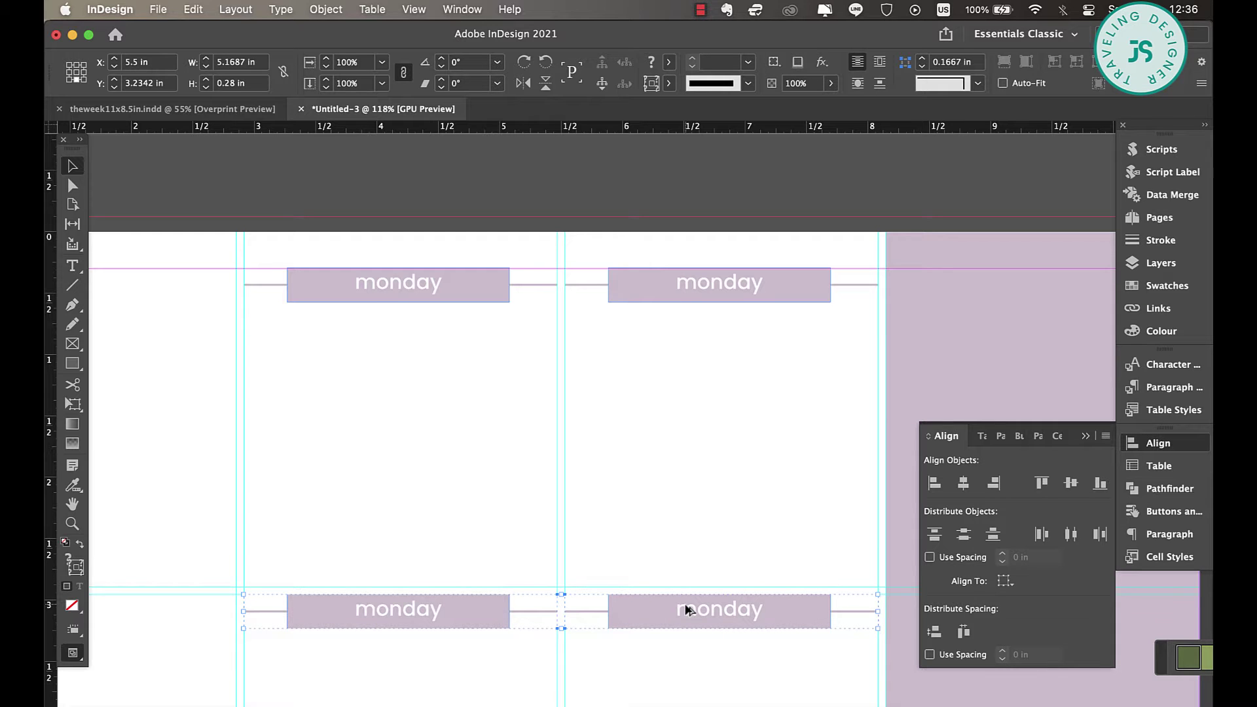
double_click(472, 608)
double_click(421, 607)
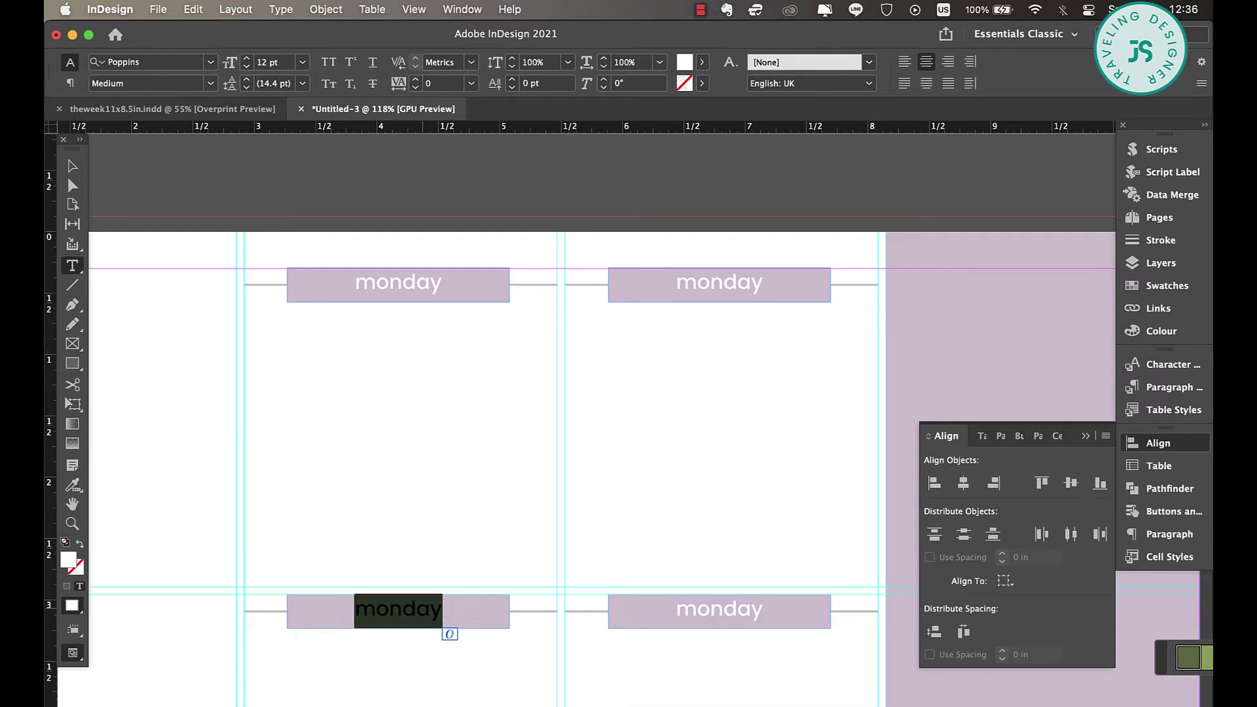
type("wednesday")
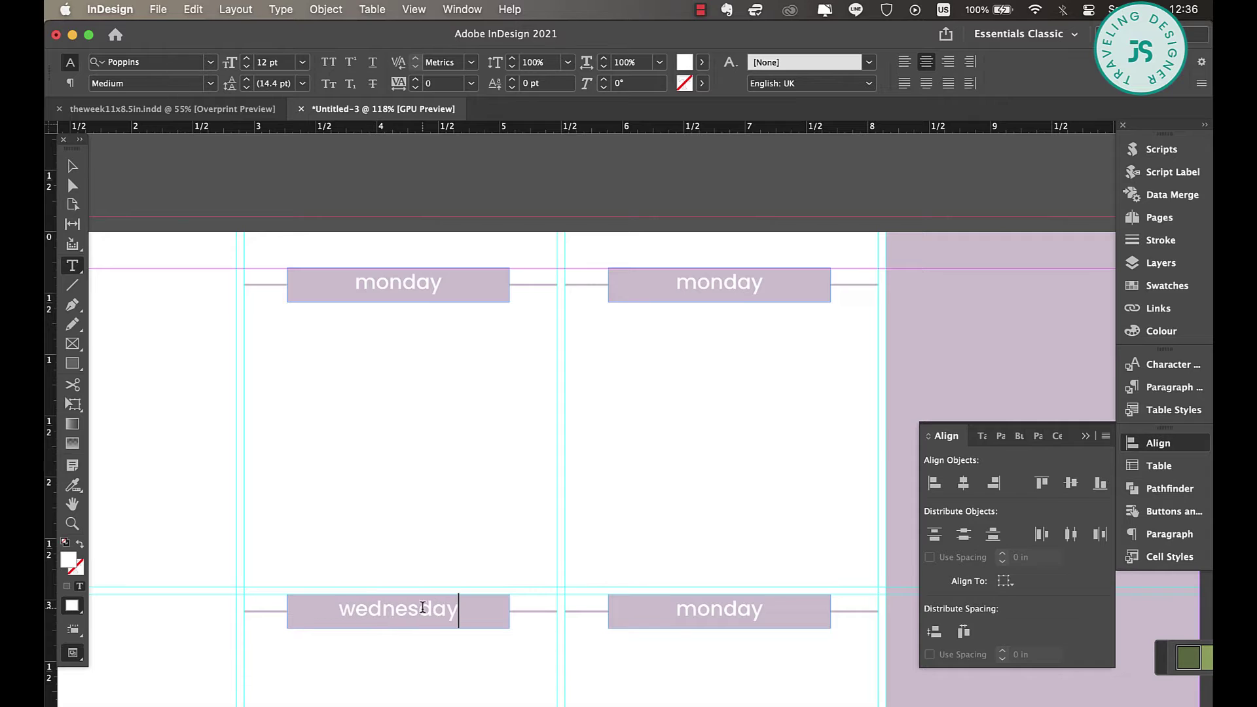
double_click(690, 283)
type("tuesd")
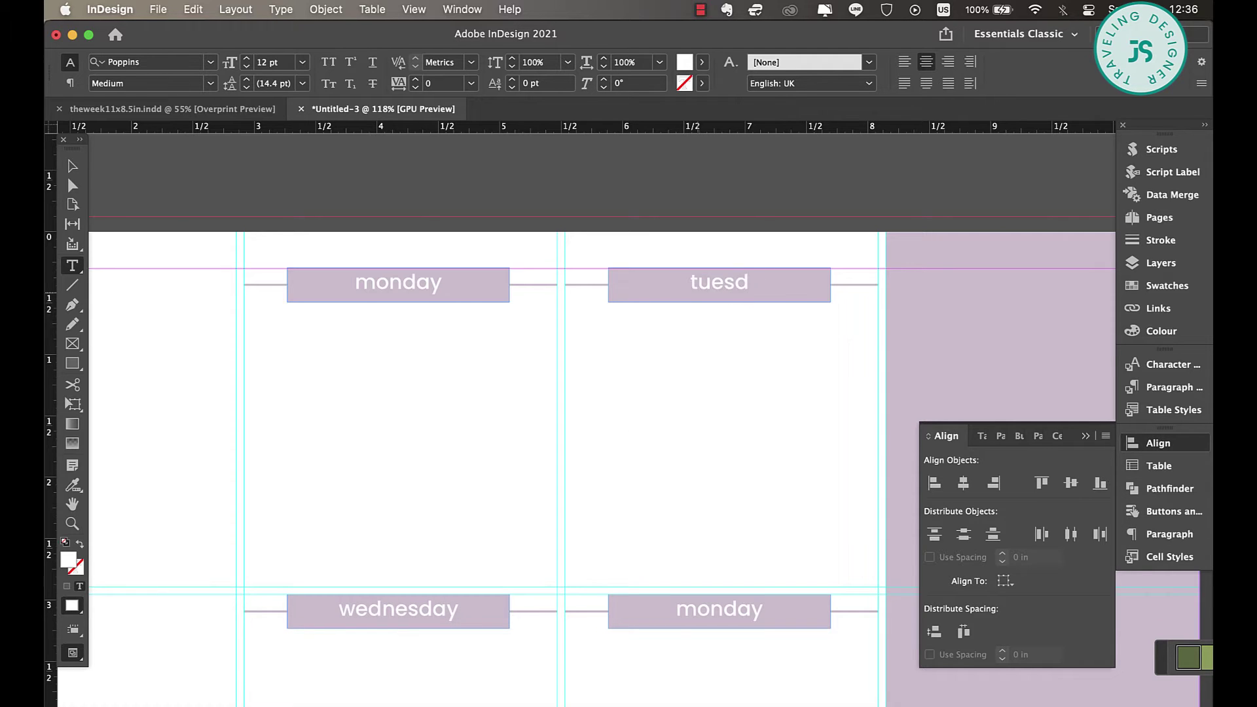
type("ay")
double_click(716, 609)
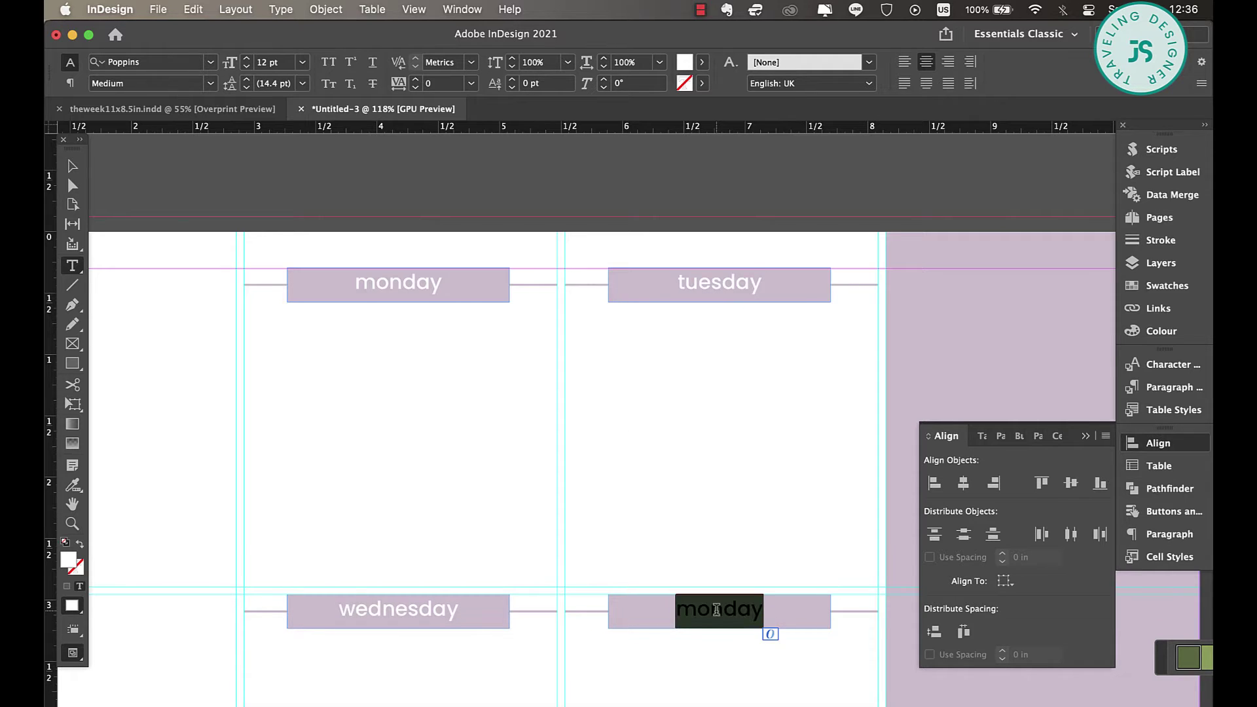
type("thursday")
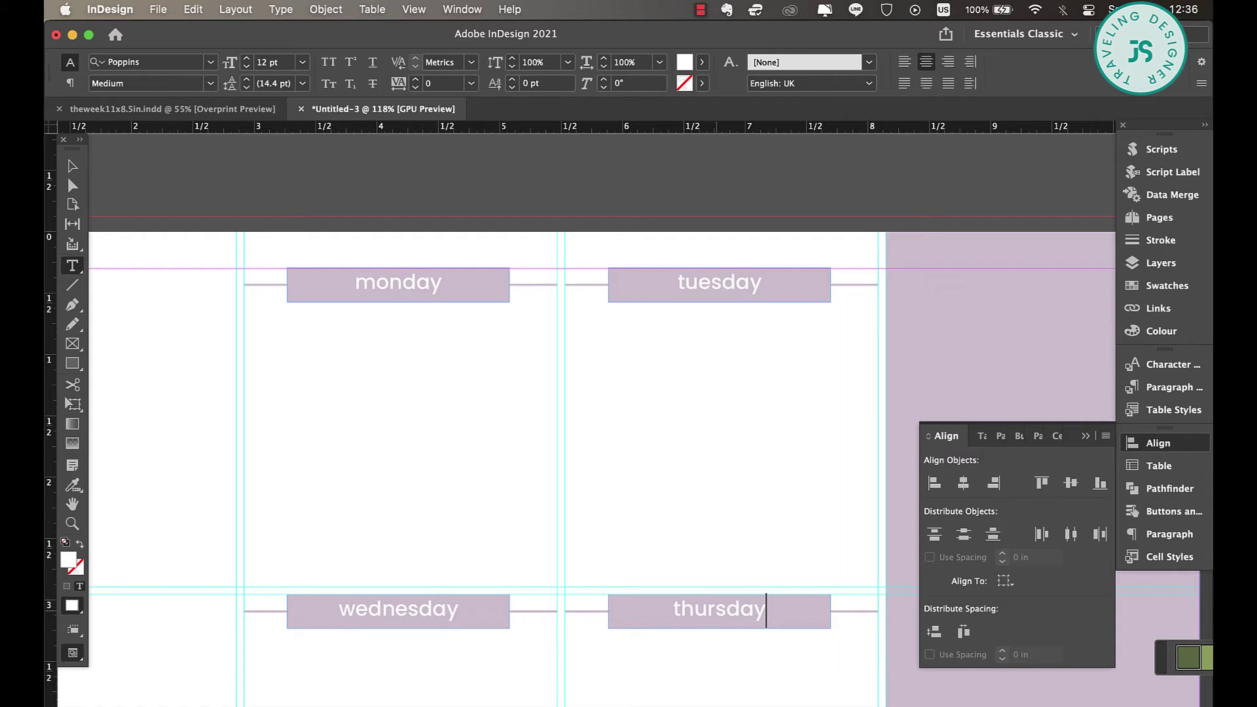
scroll(724, 618, "down", 10)
key("Escape")
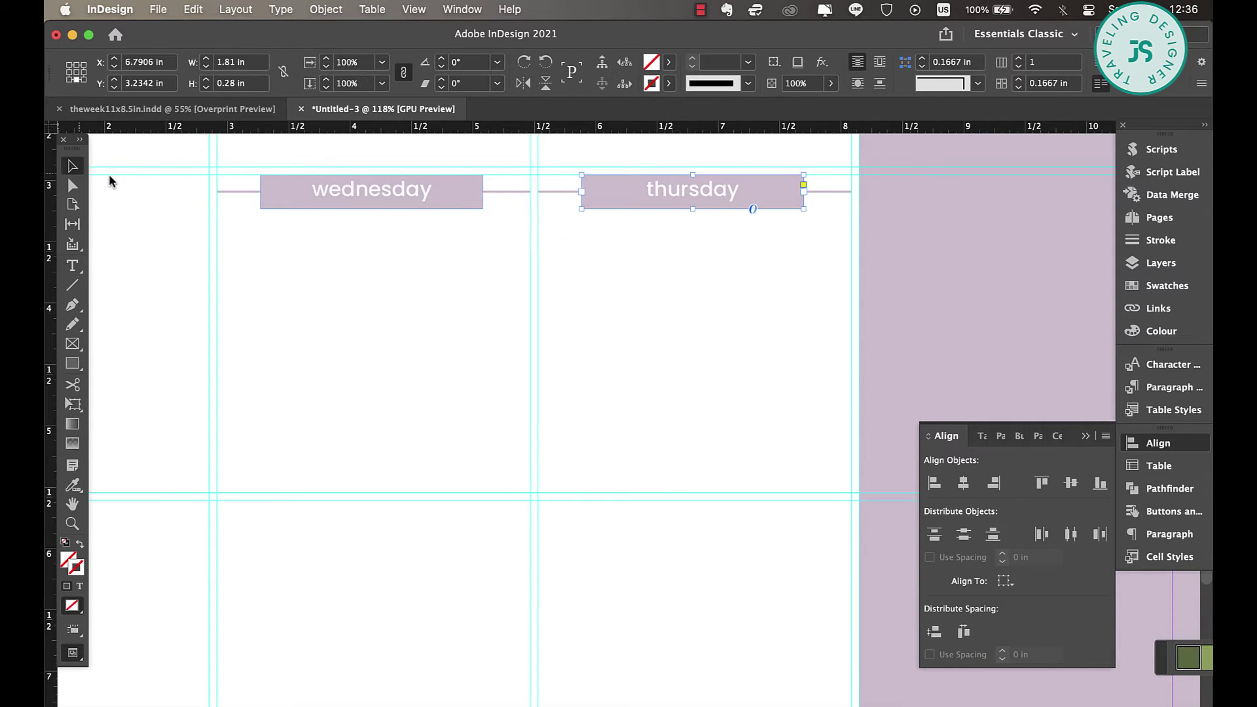
Relabel the remaining pair of headers as friday and weekend.
left_click_drag(109, 181, 661, 530)
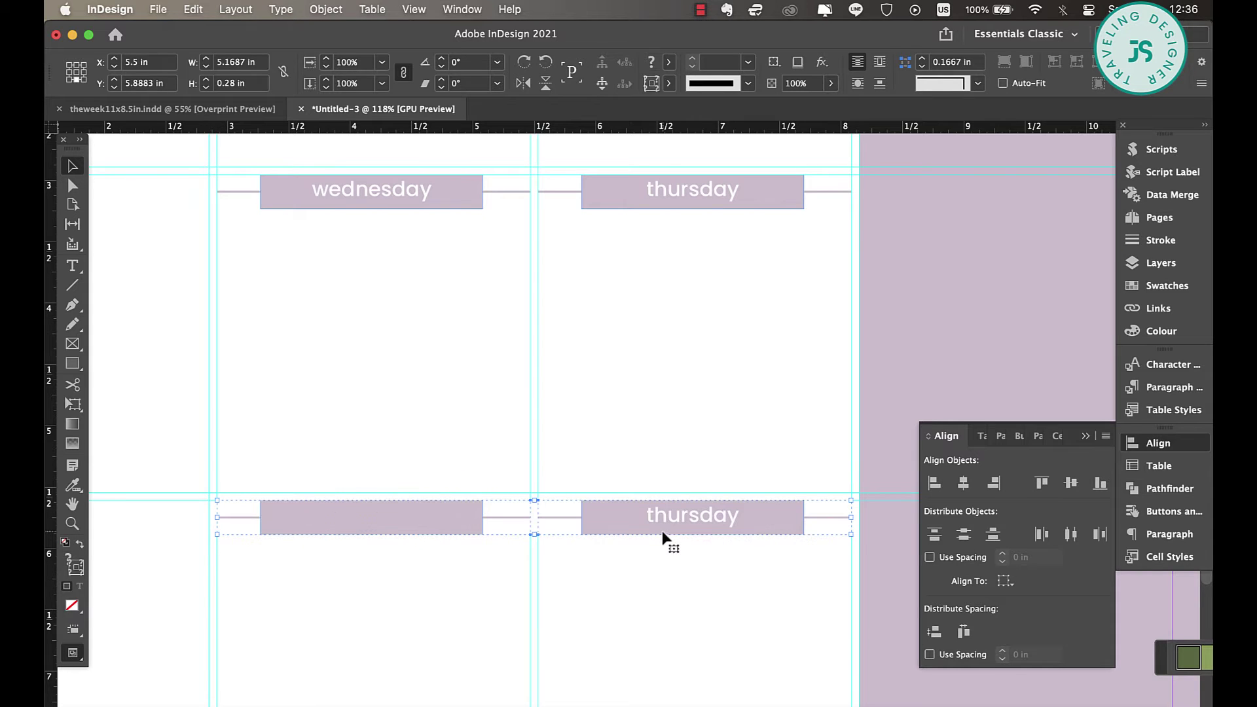
left_click(441, 532)
double_click(435, 527)
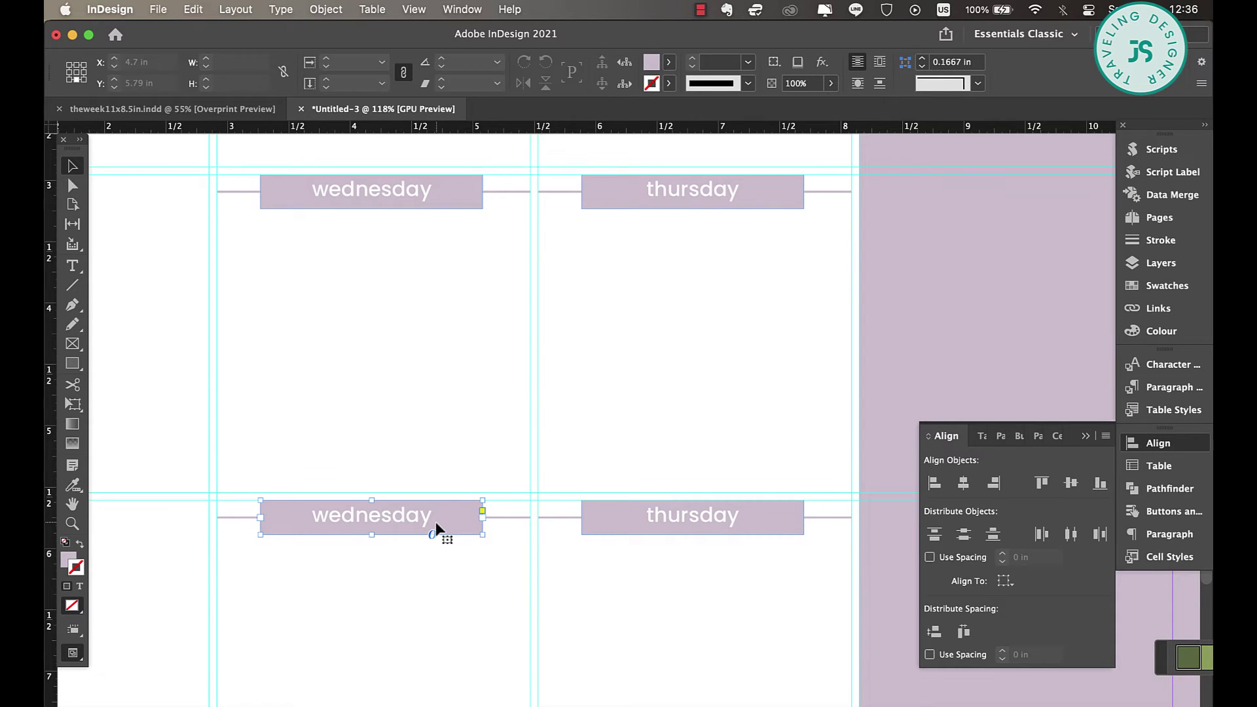
double_click(413, 518)
type("friday")
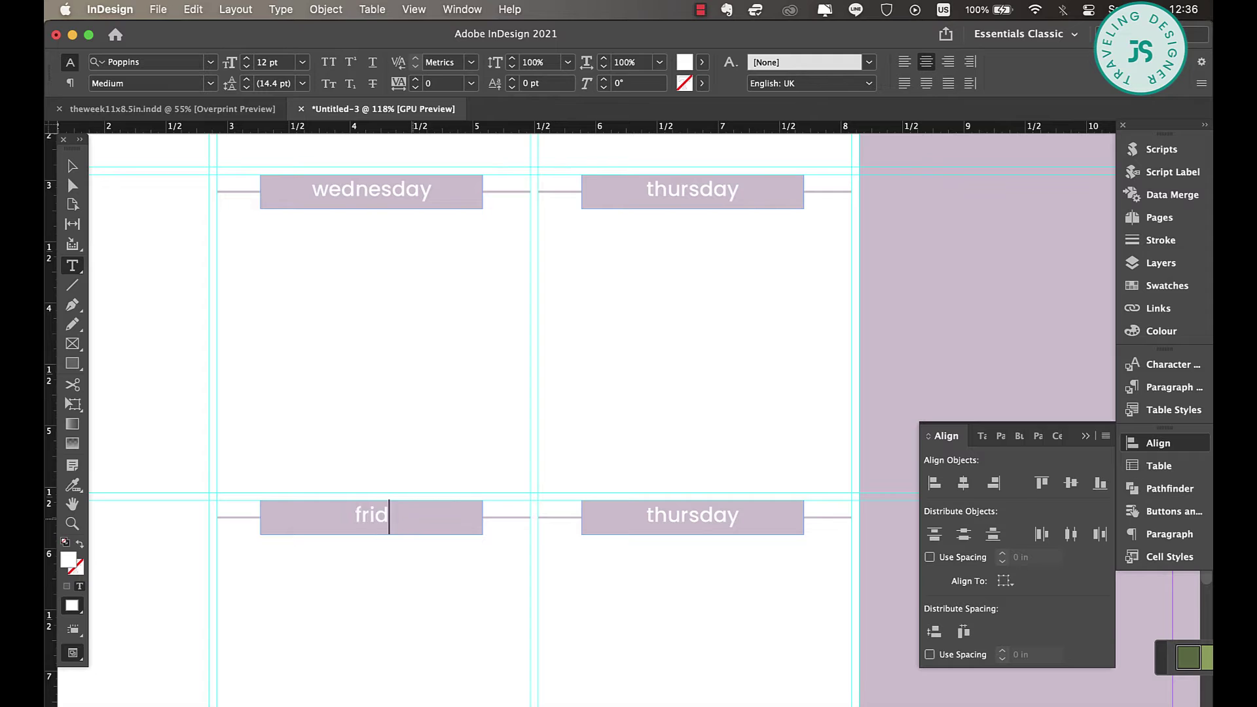
double_click(694, 513)
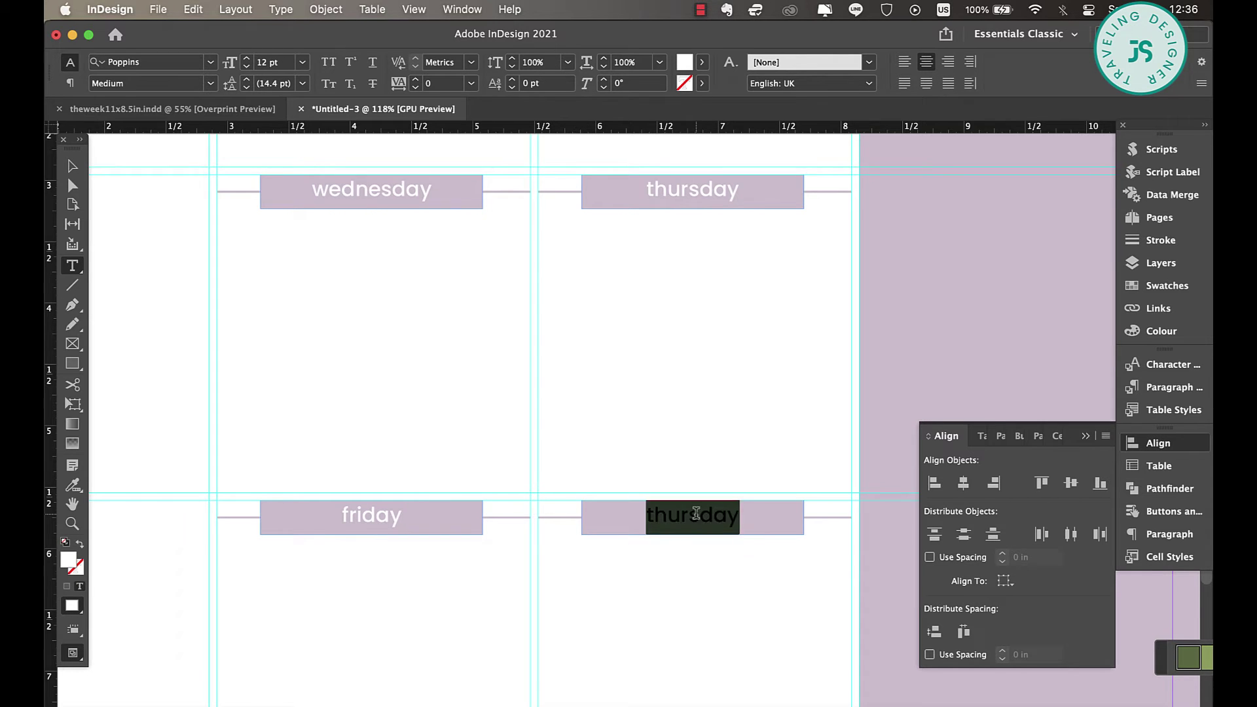
type("weekend")
key("Escape")
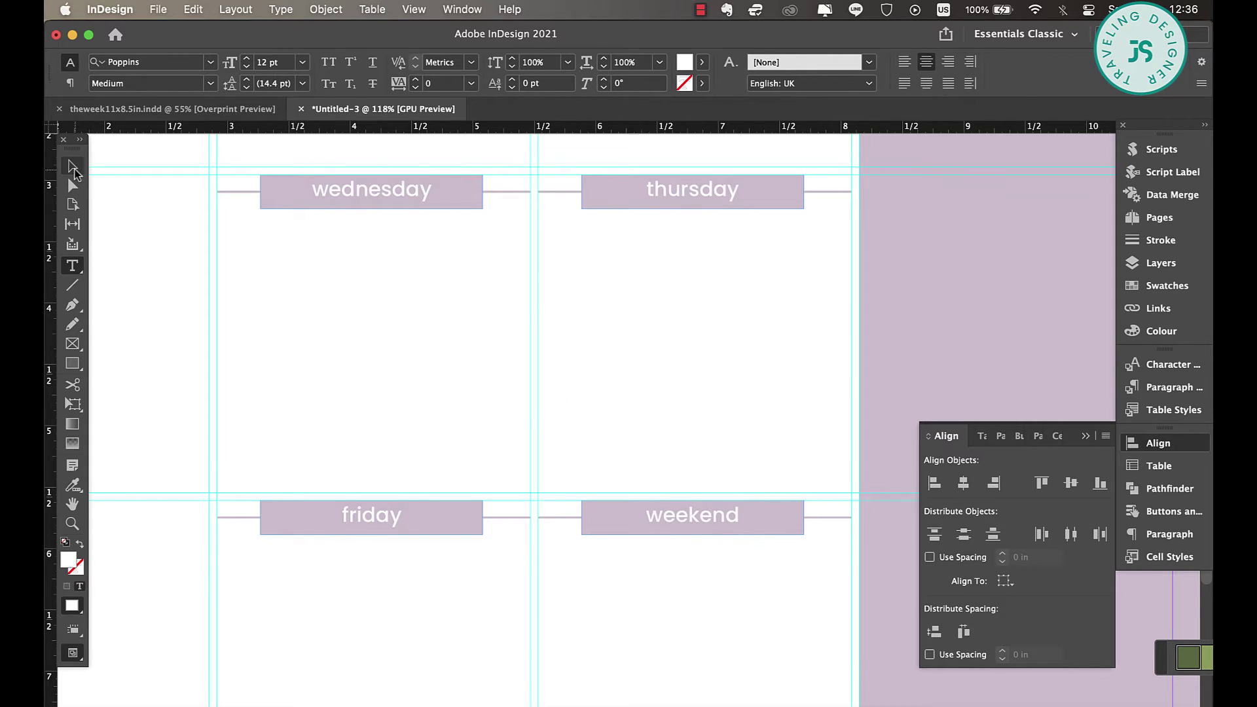
scroll(341, 343, "down", 2)
scroll(343, 348, "down", 3)
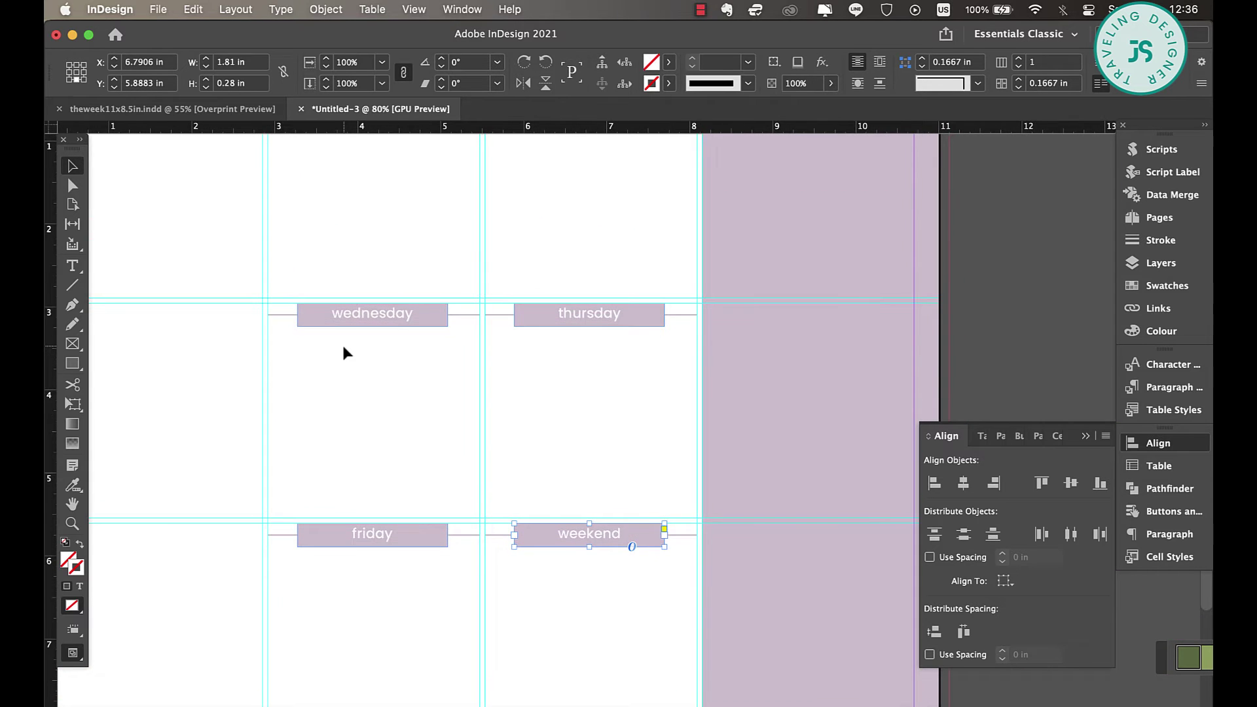
scroll(343, 352, "down", 1)
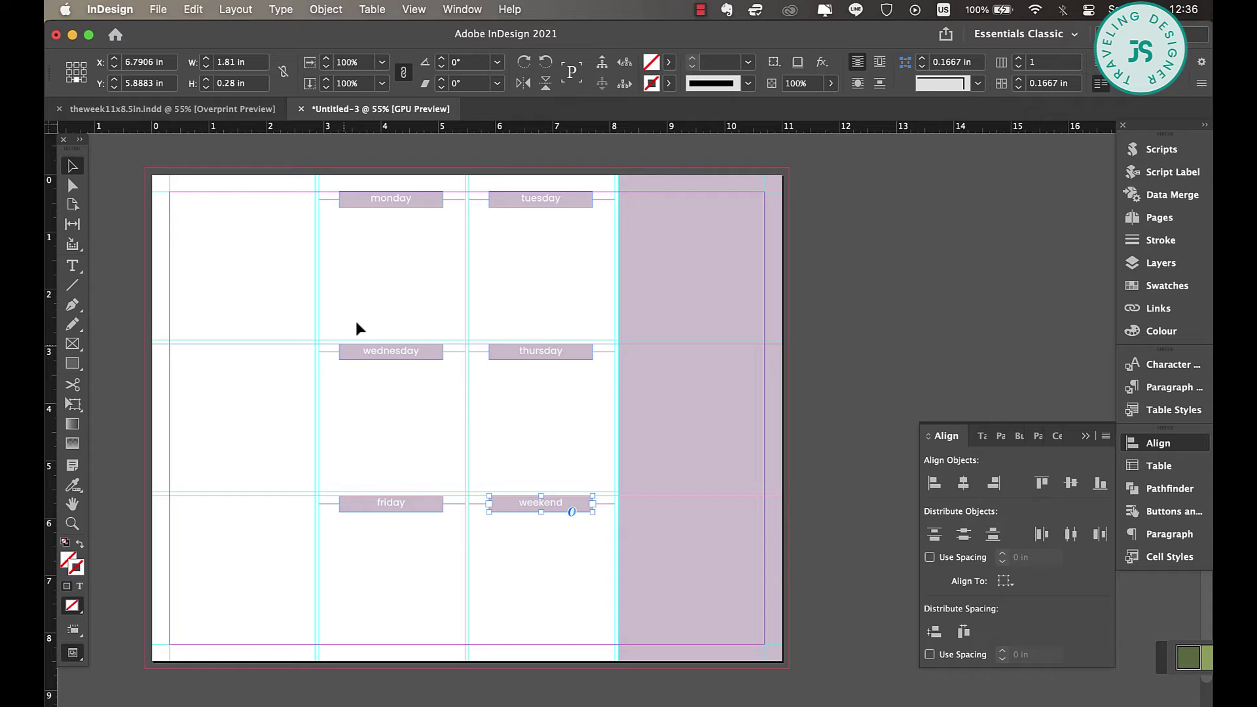
Draw a vertical 0.75 pt lilac C=13 M=21 Y=5 K=9 divider line between day columns.
left_click(74, 291)
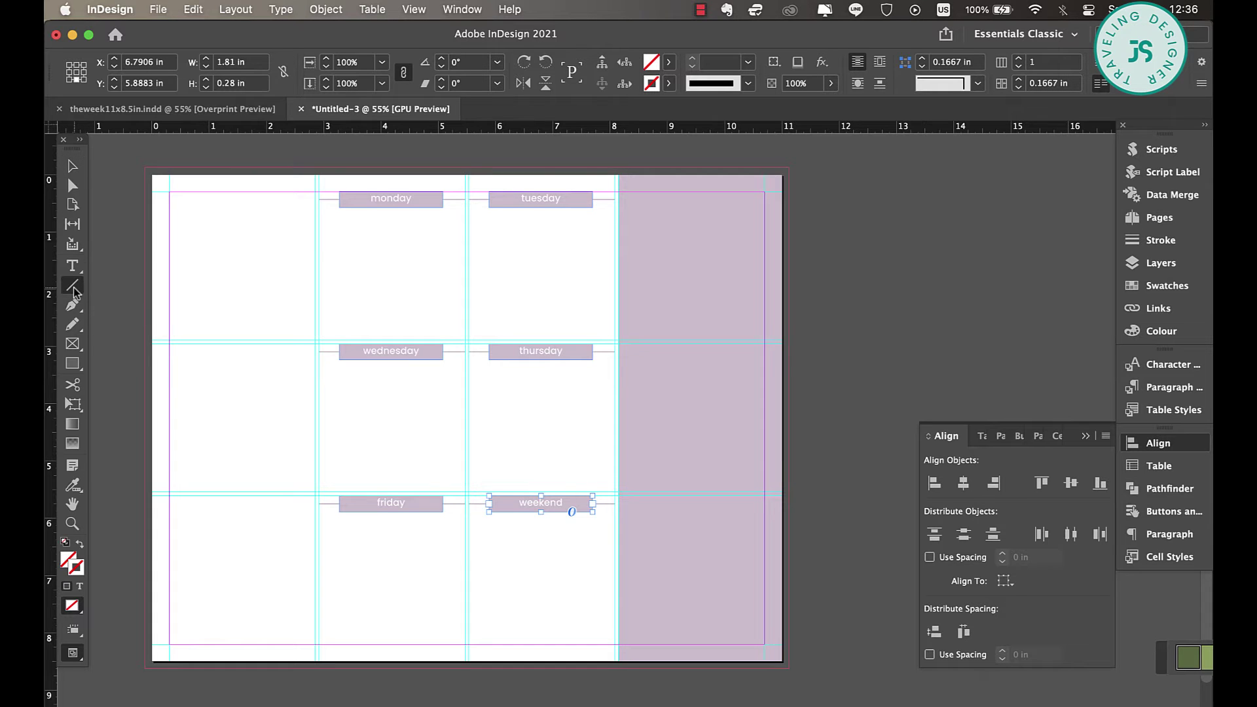
scroll(468, 647, "up", 3)
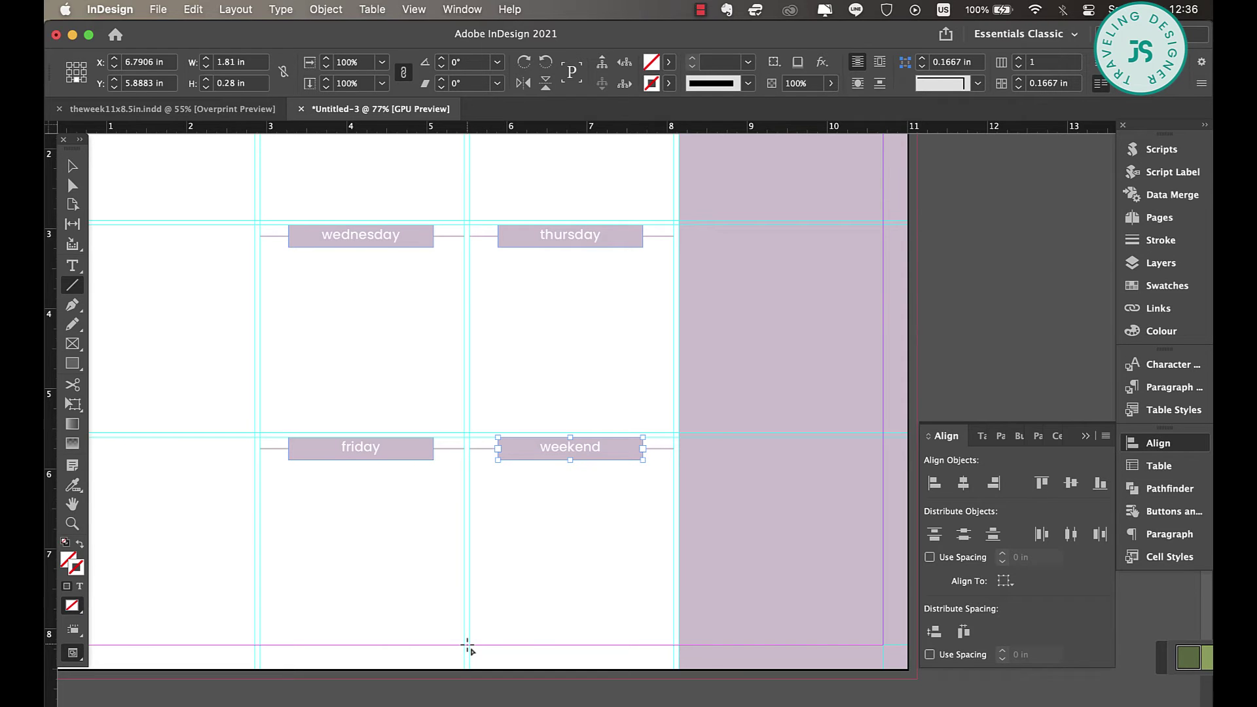
mouse_move(467, 648)
left_mouse_down()
mouse_move(468, 139)
mouse_move(468, 246)
mouse_move(466, 230)
left_mouse_up()
left_click(668, 83)
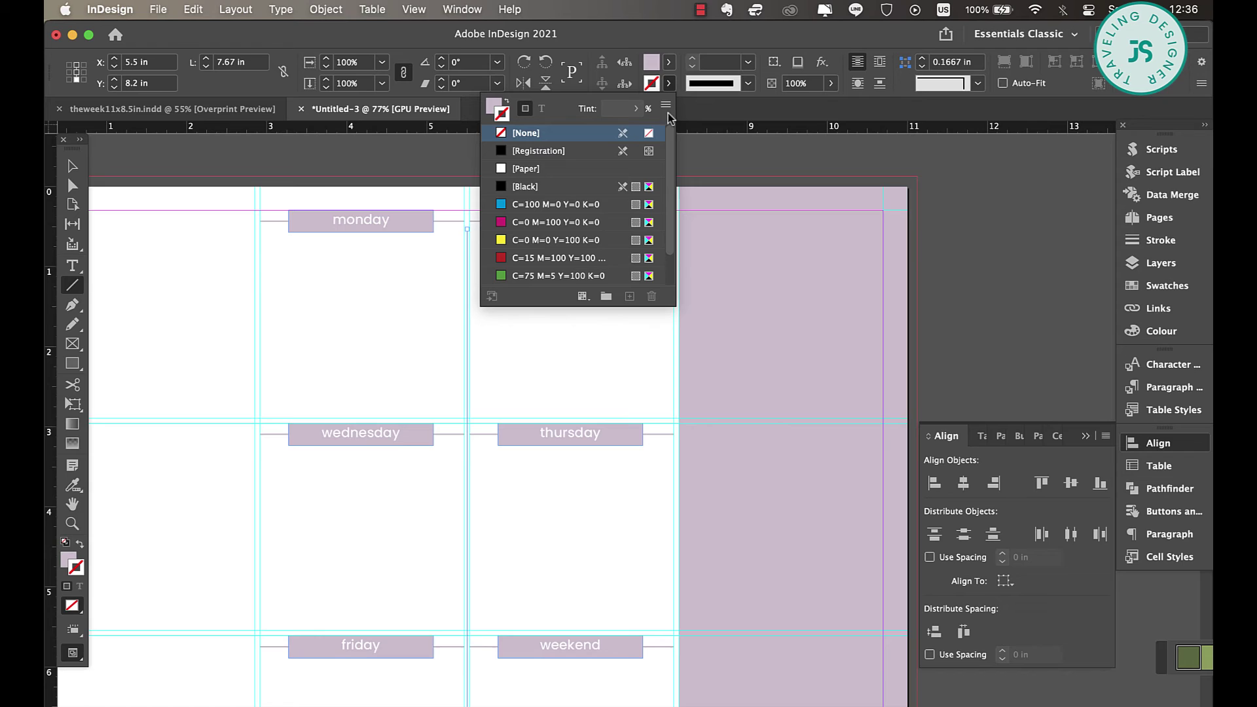
scroll(563, 260, "down", 2)
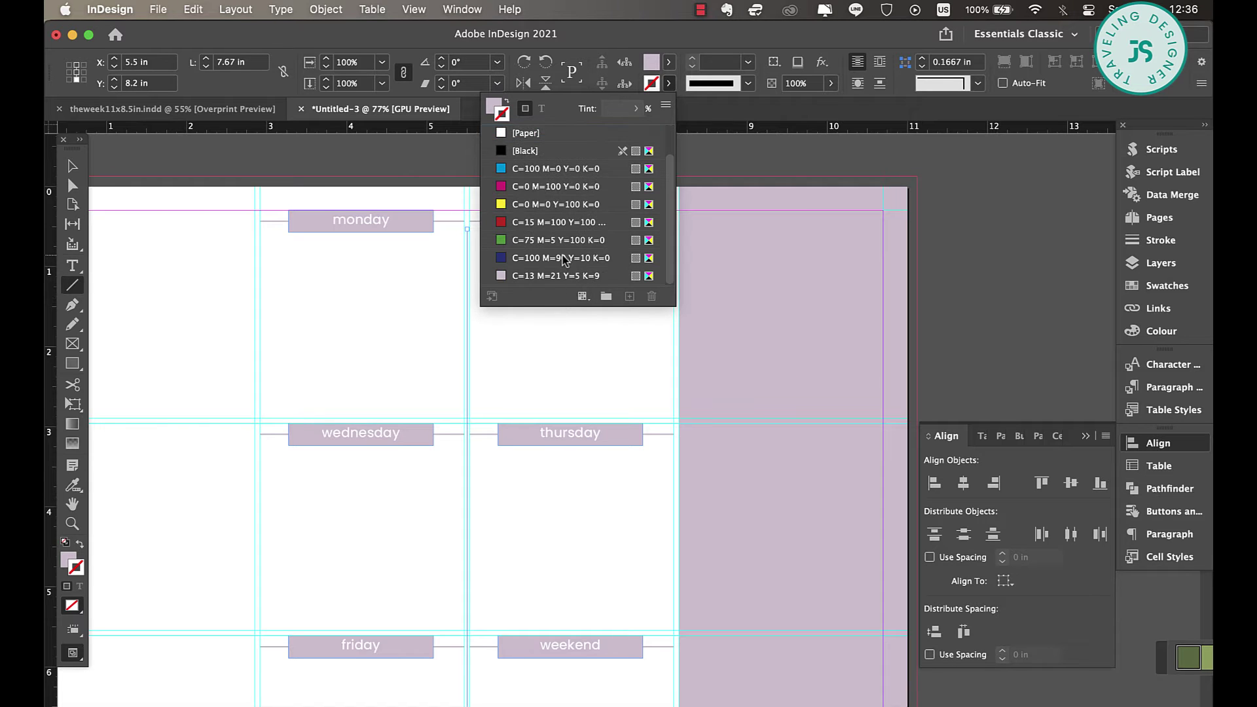
left_click(535, 276)
left_click(750, 63)
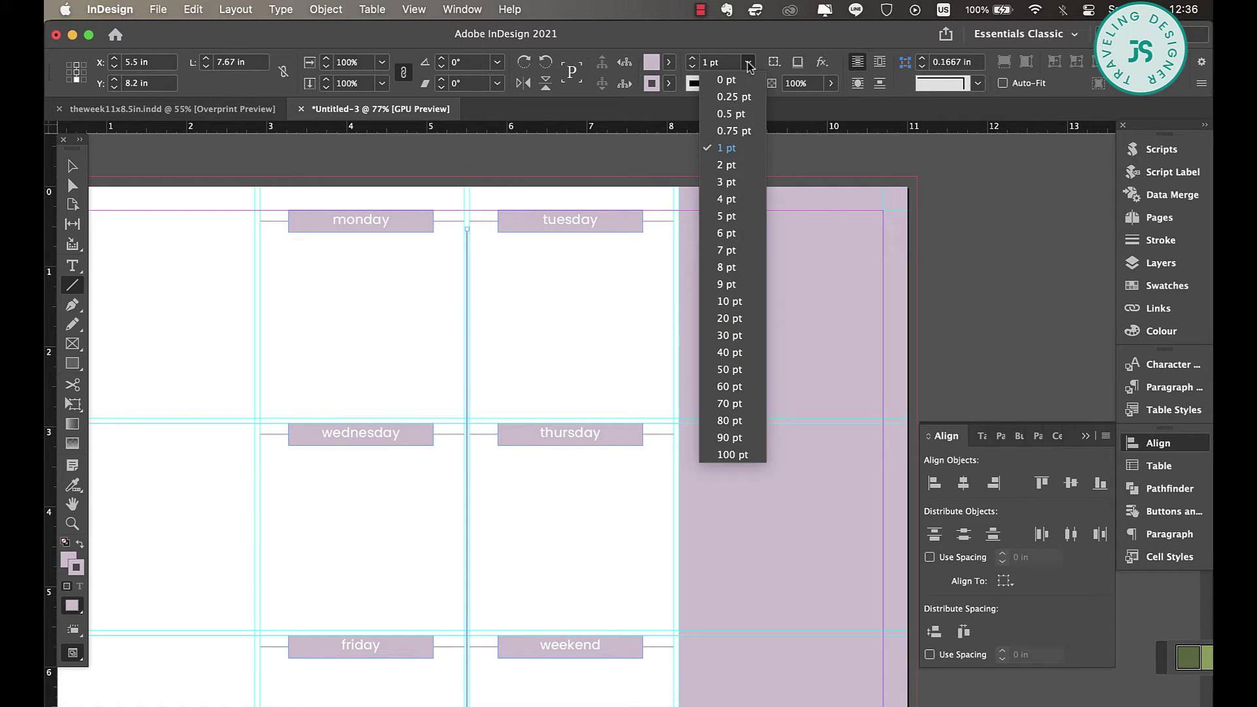
left_click(735, 132)
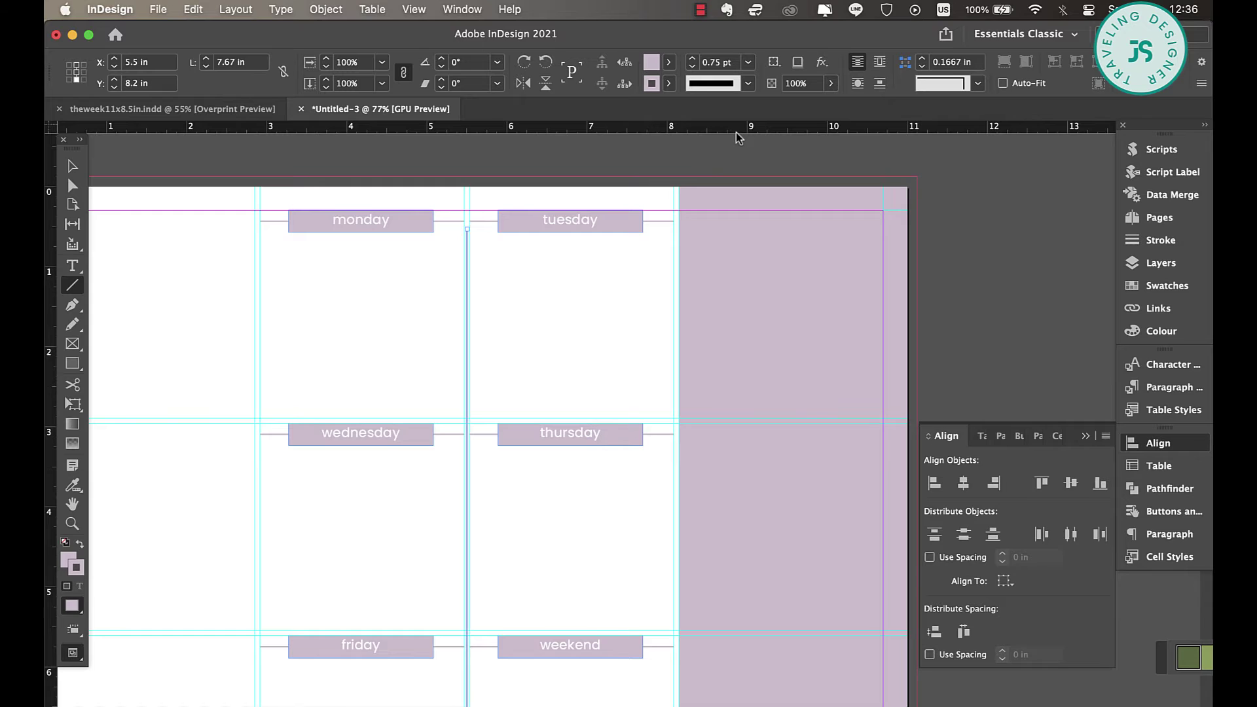
left_click(750, 64)
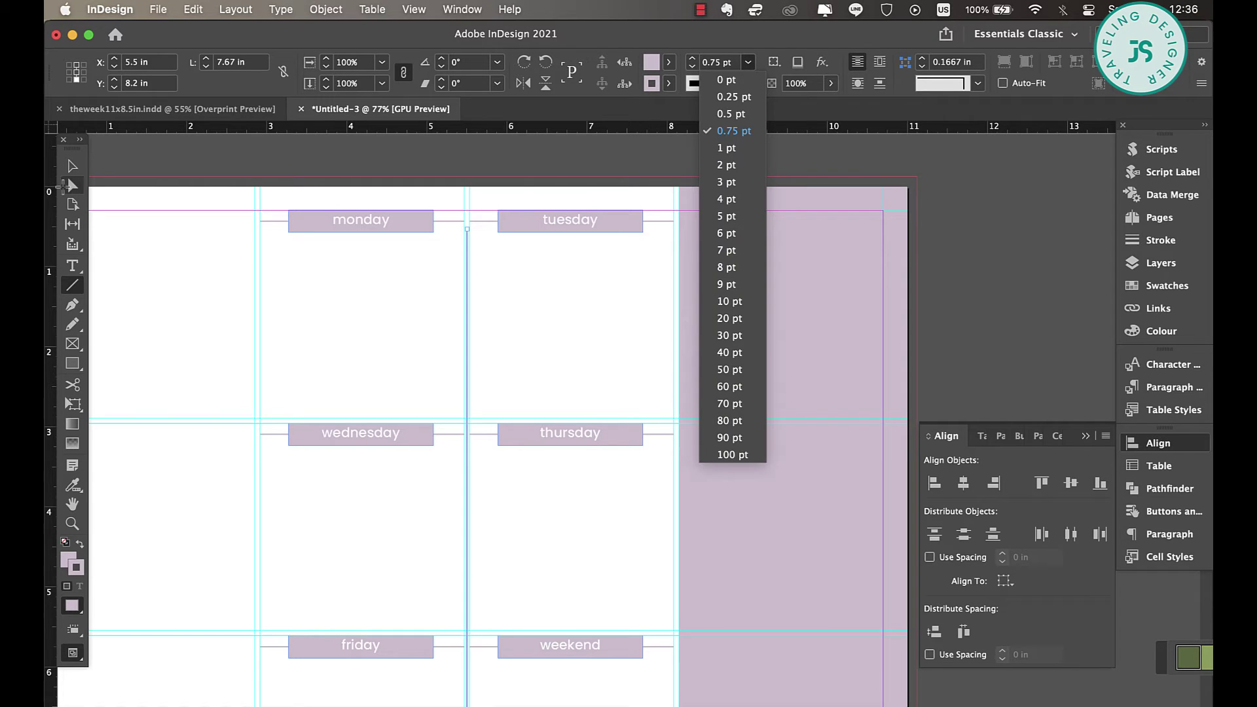
key("Escape")
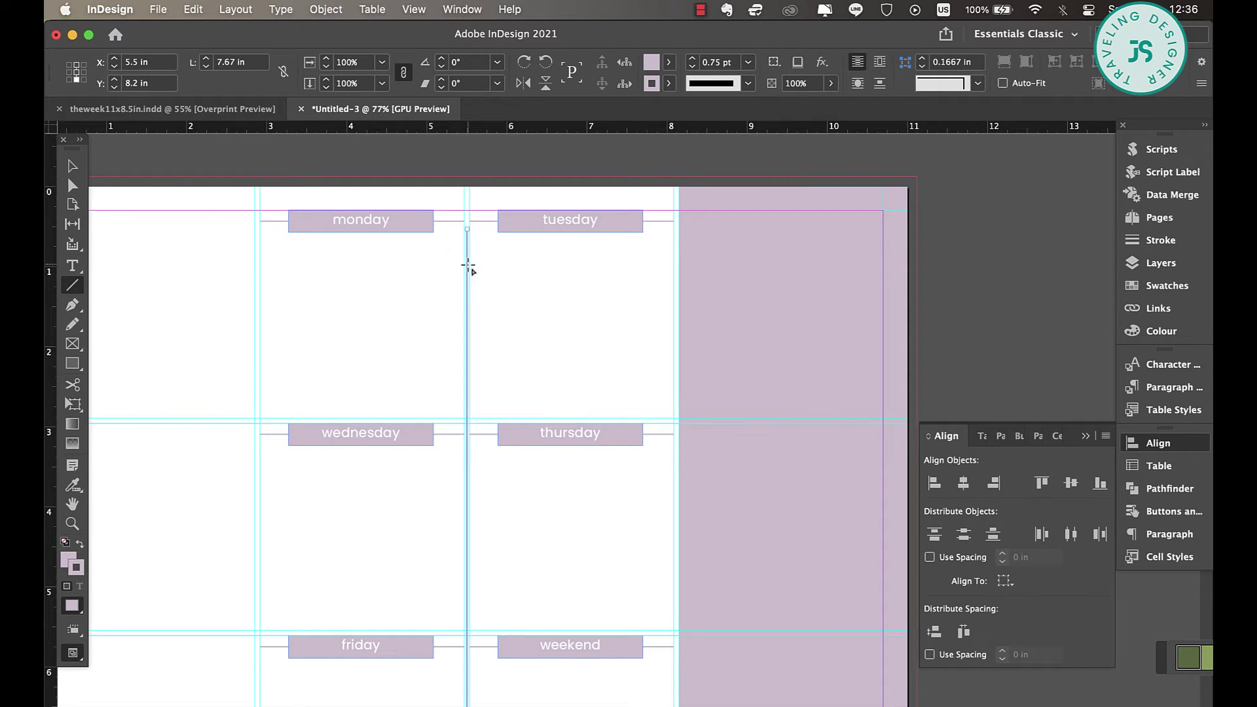
Move the divider to the left of the monday column and preview the page without guides.
left_click(72, 165)
left_click_drag(468, 291, 260, 293)
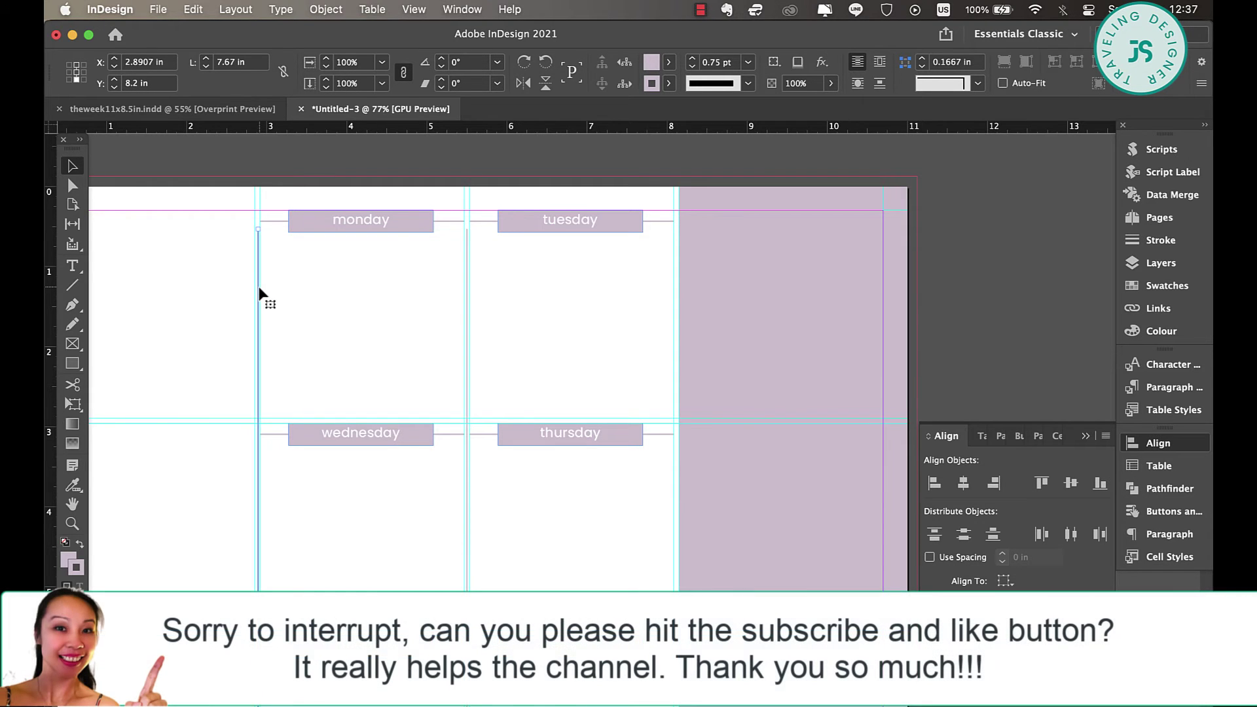
scroll(259, 292, "left", 5)
scroll(259, 293, "up", 1)
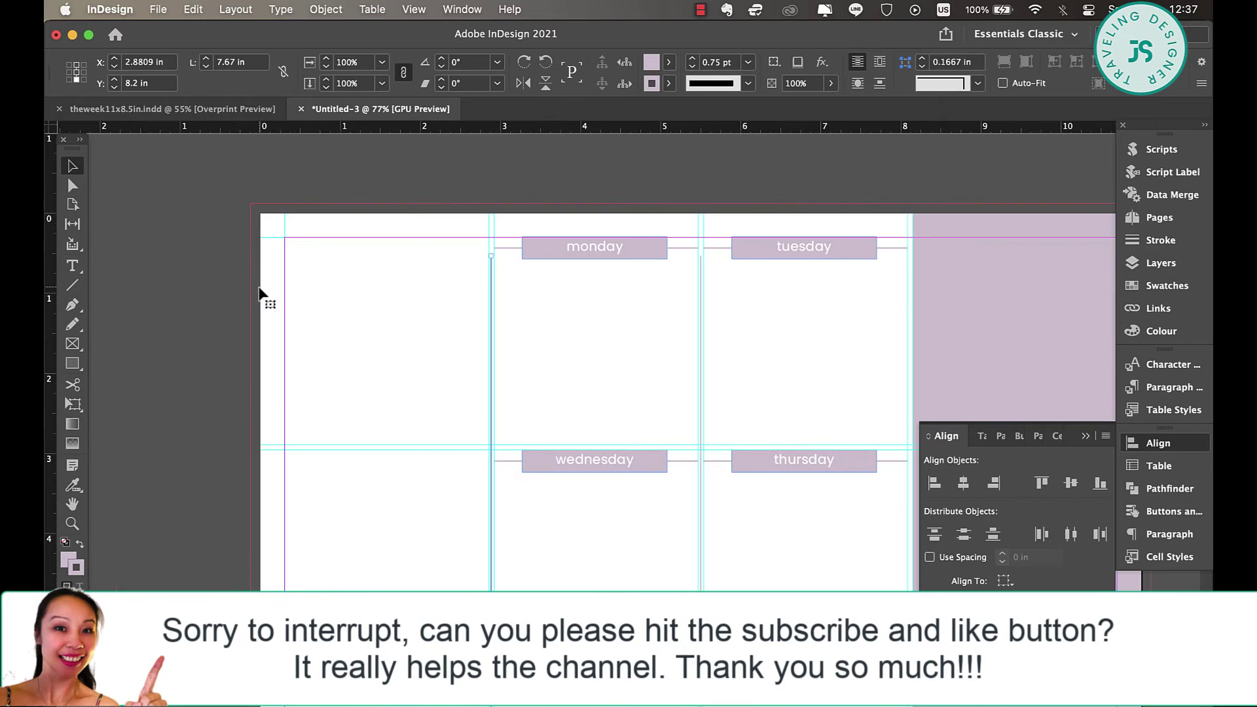
left_click(311, 314)
key("w")
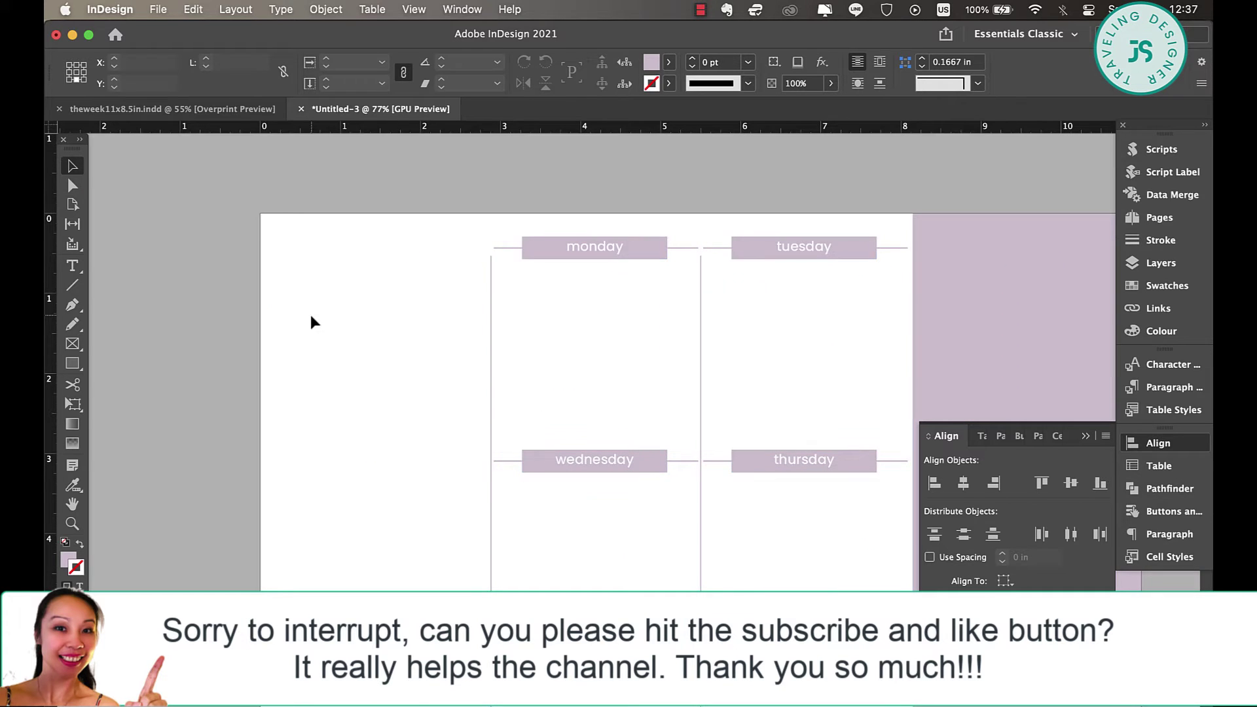
scroll(402, 324, "down", 3)
scroll(403, 324, "up", 4)
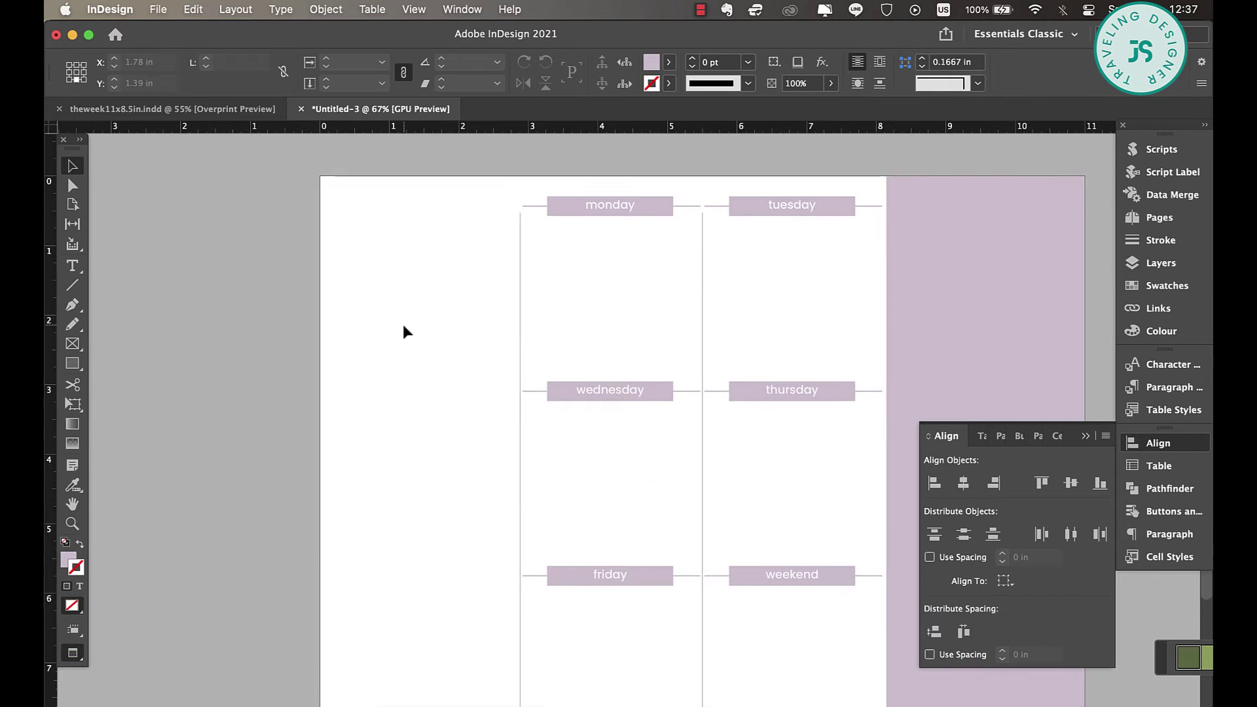
Add a centred 30 pt Ortisan Signature 'the week' title at the top of the first column.
key("w")
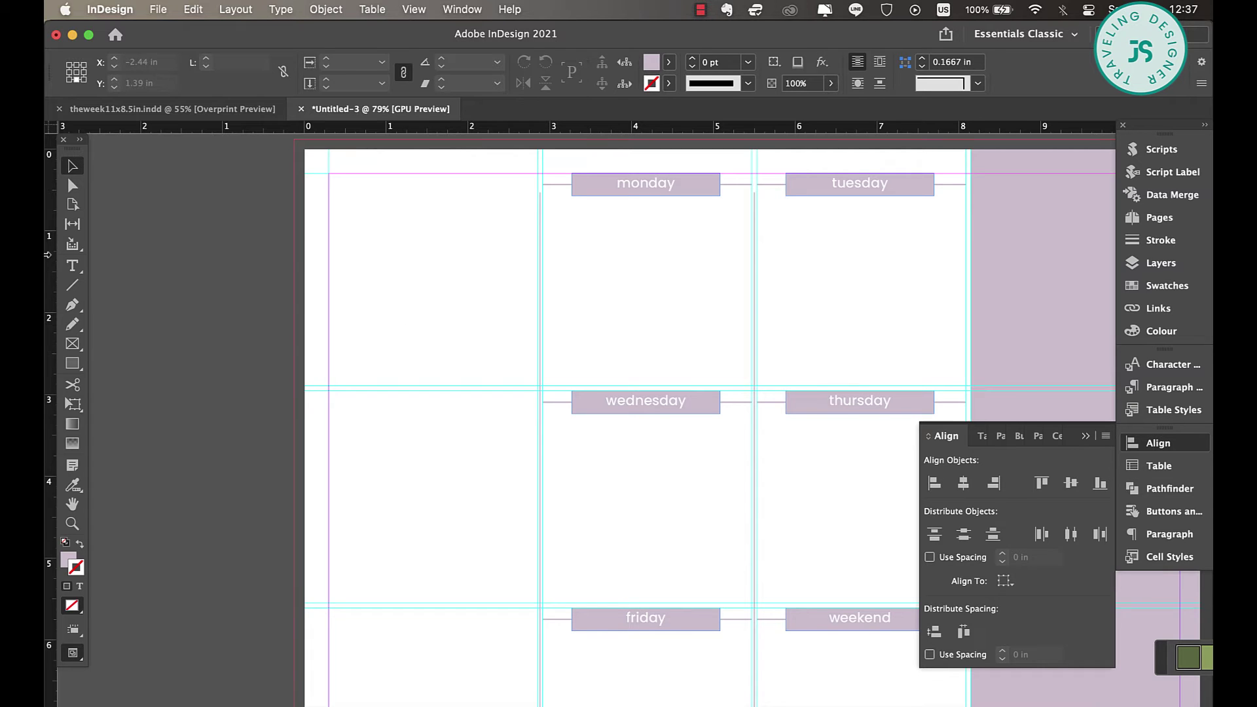
key("t")
left_click_drag(329, 173, 537, 251)
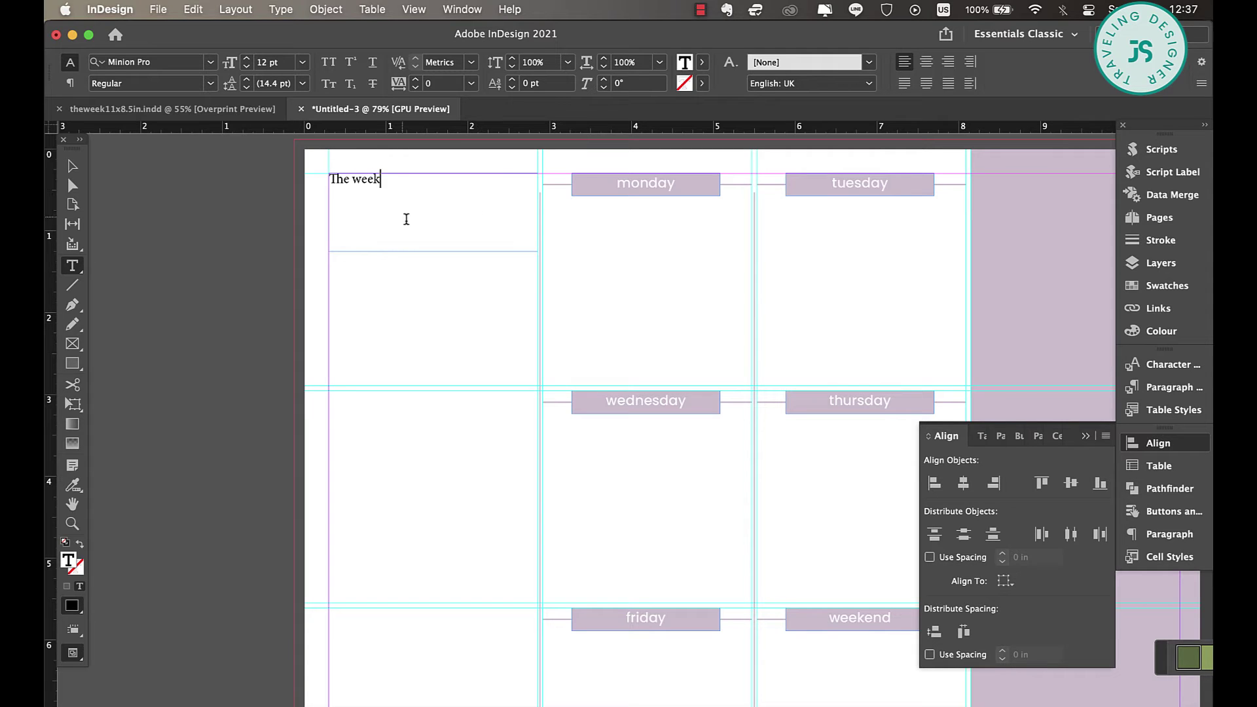
triple_click(353, 180)
left_click(925, 63)
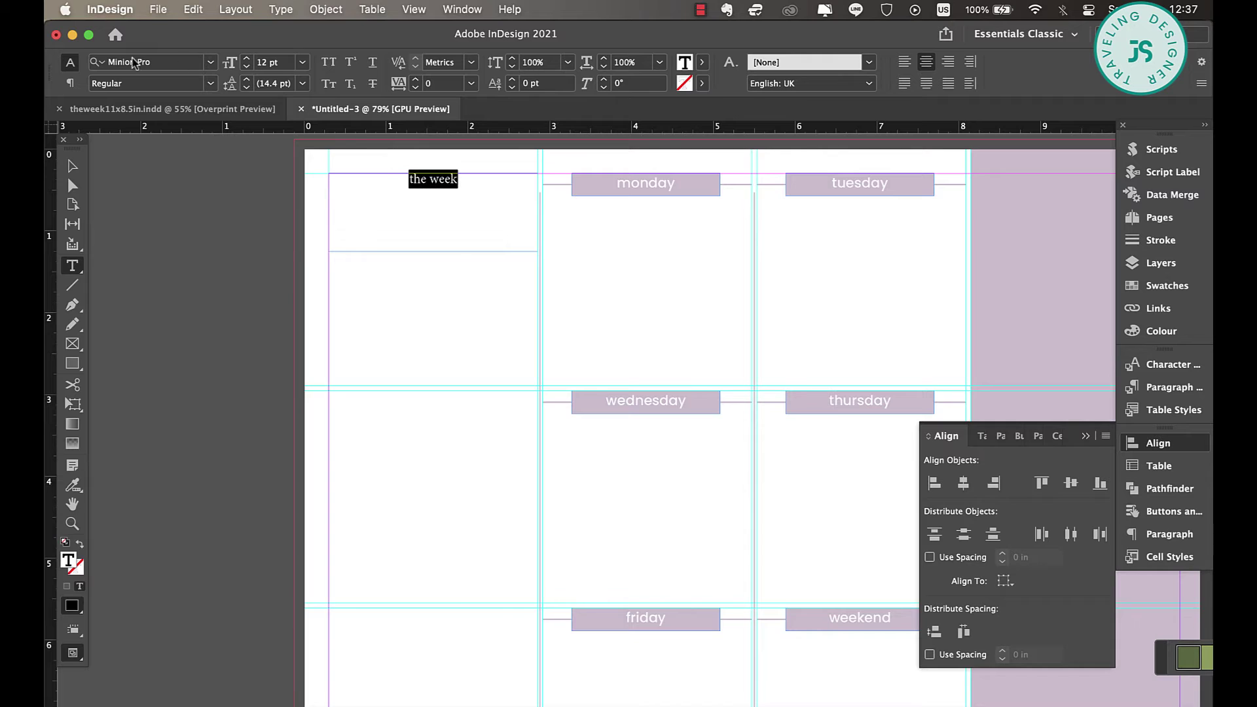
left_click(302, 62)
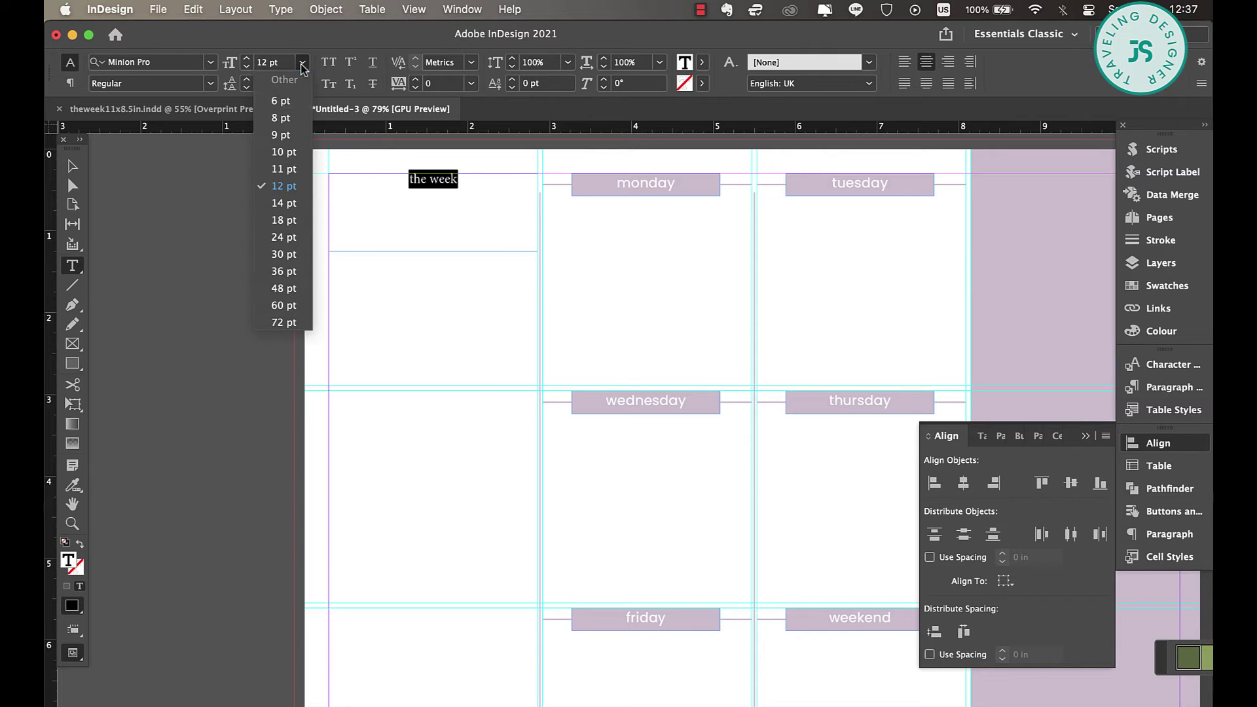
left_click(286, 262)
left_click(210, 62)
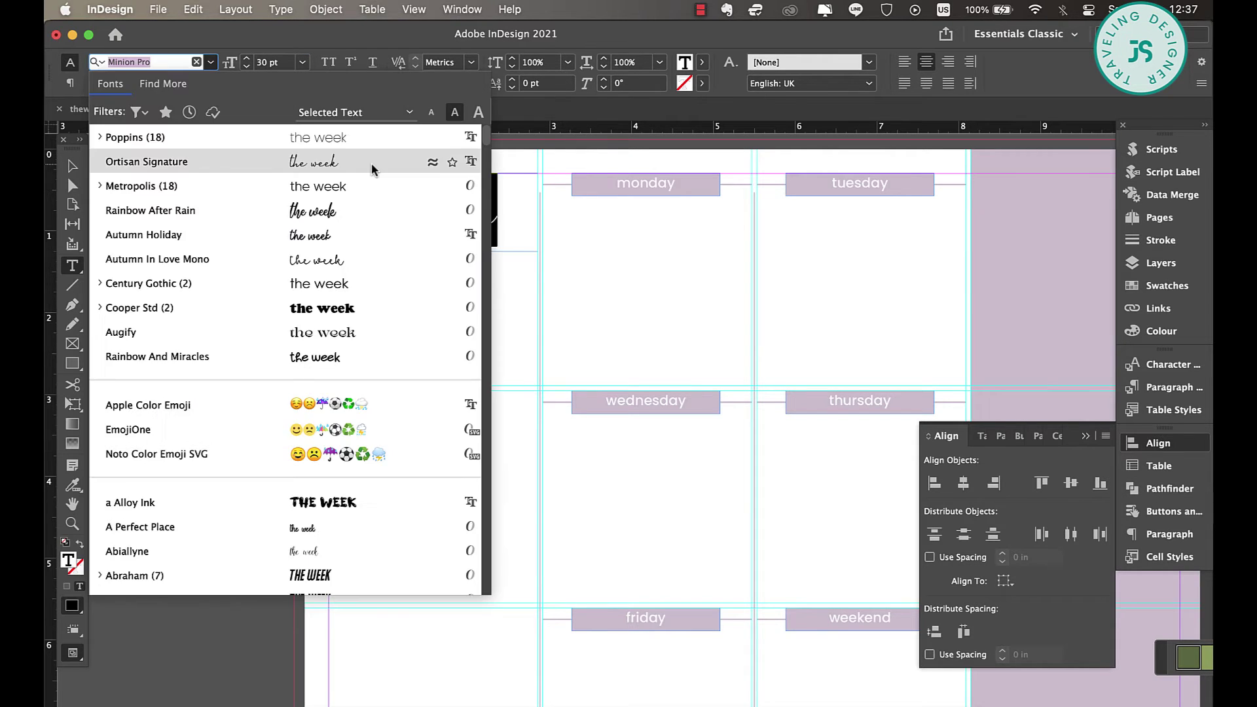
left_click(371, 162)
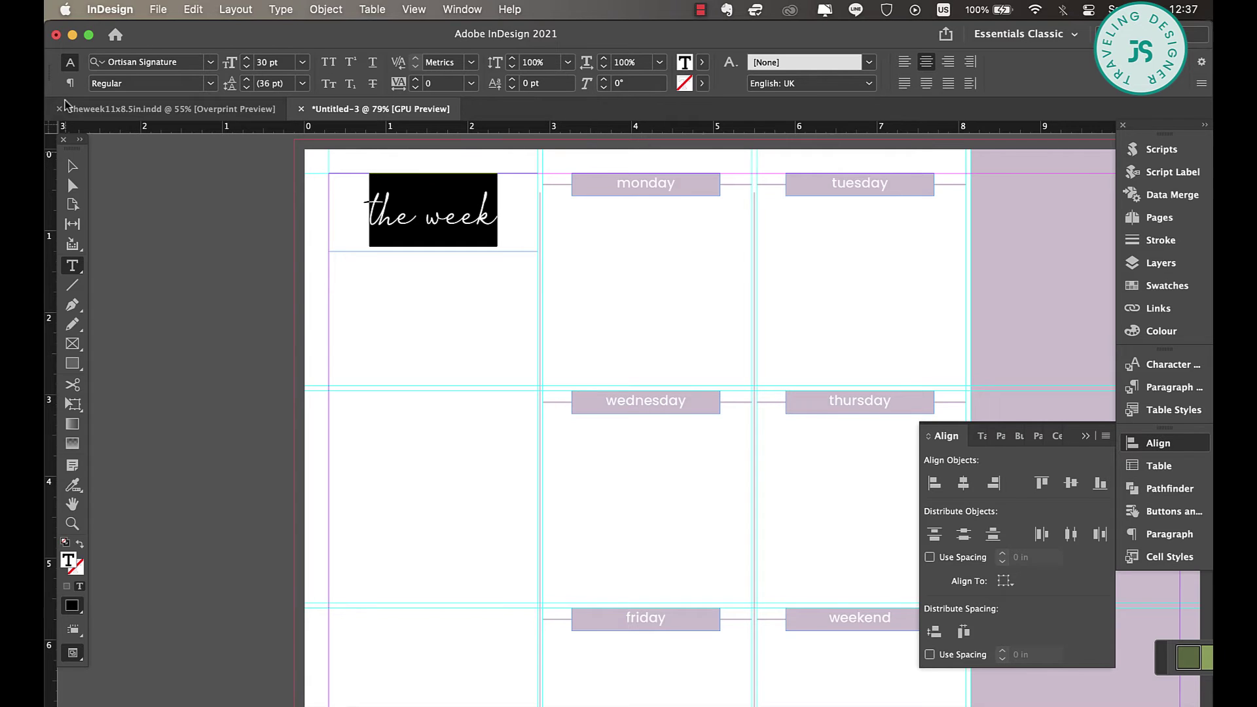
left_click(73, 166)
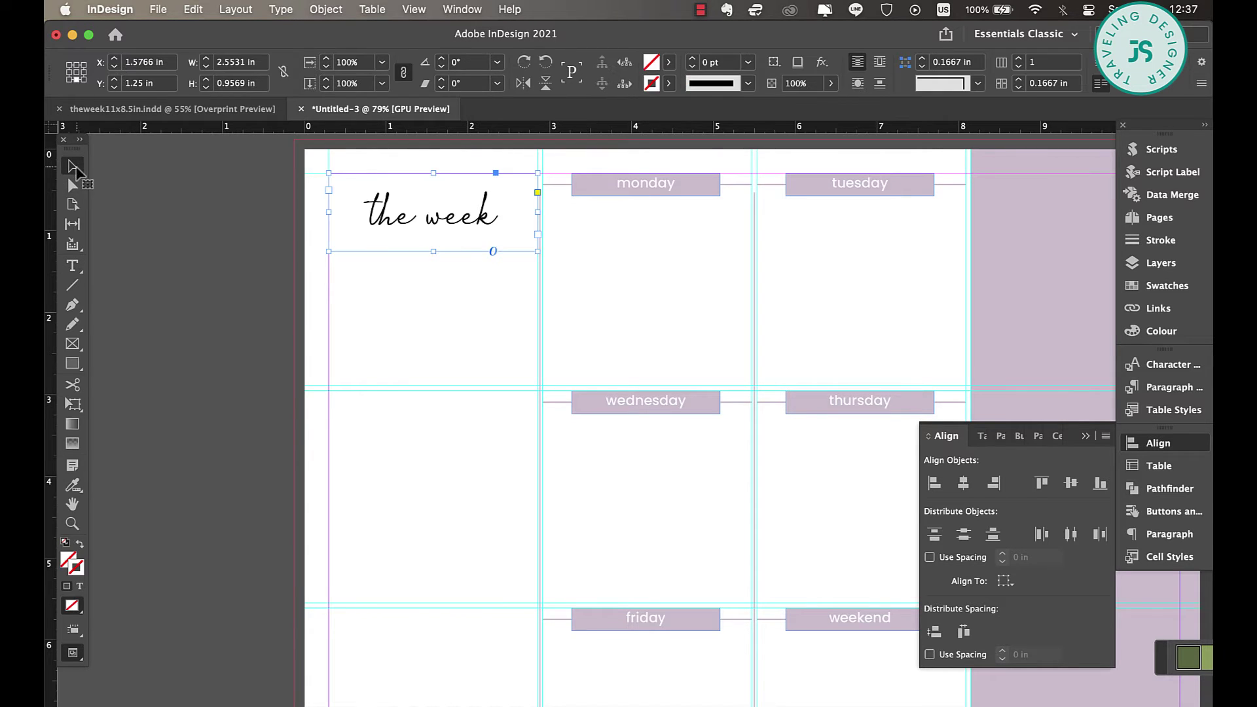
left_click_drag(488, 232, 487, 214)
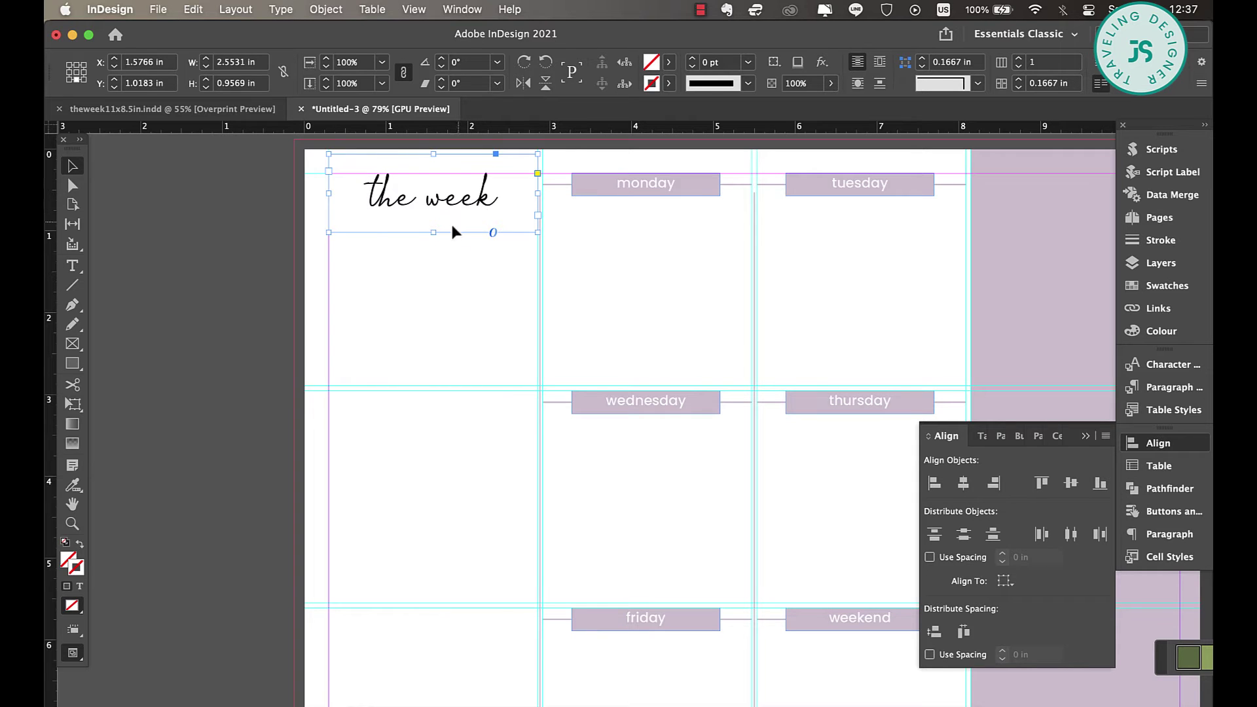
Turn on Overprint Preview to check the script title.
left_click(436, 256)
left_click(414, 9)
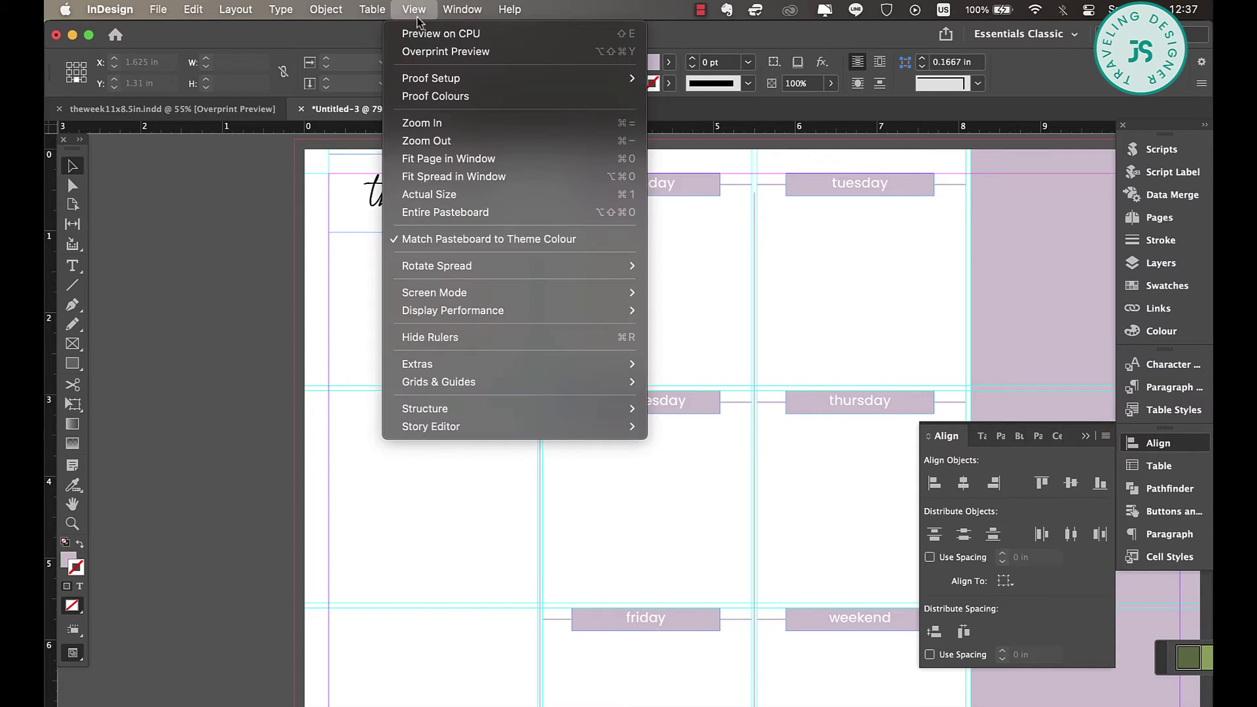
left_click(421, 53)
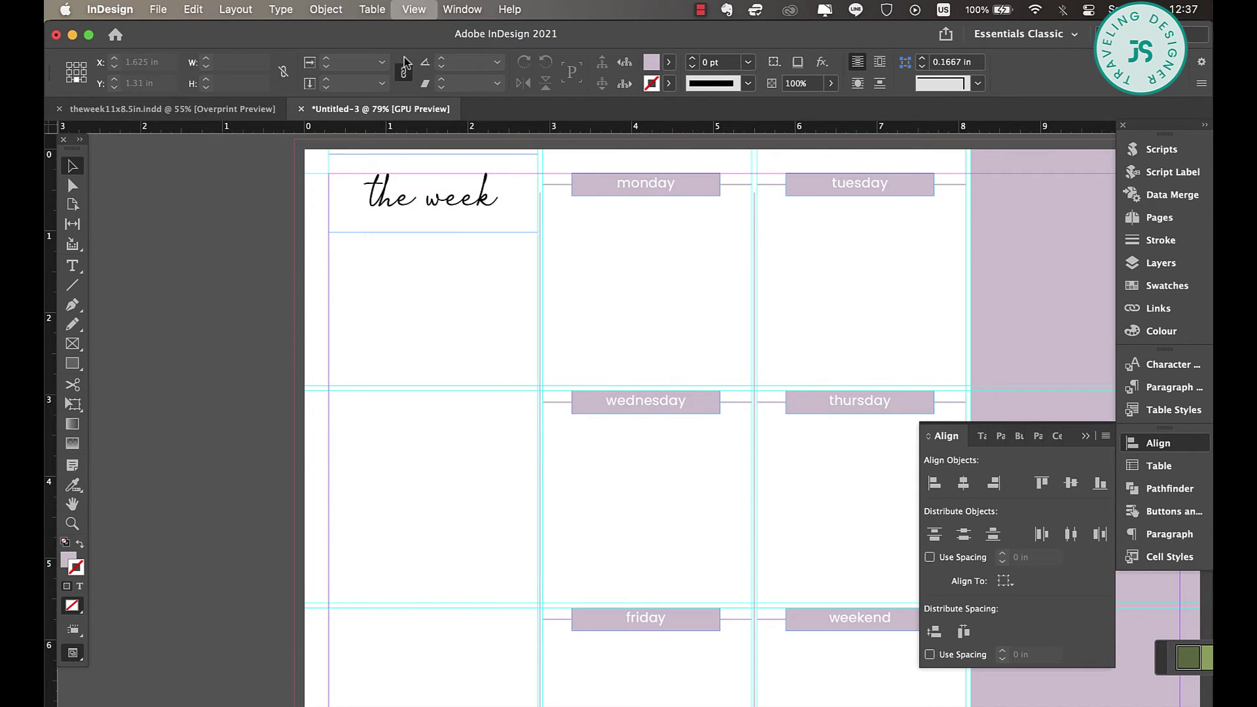
left_click(68, 367)
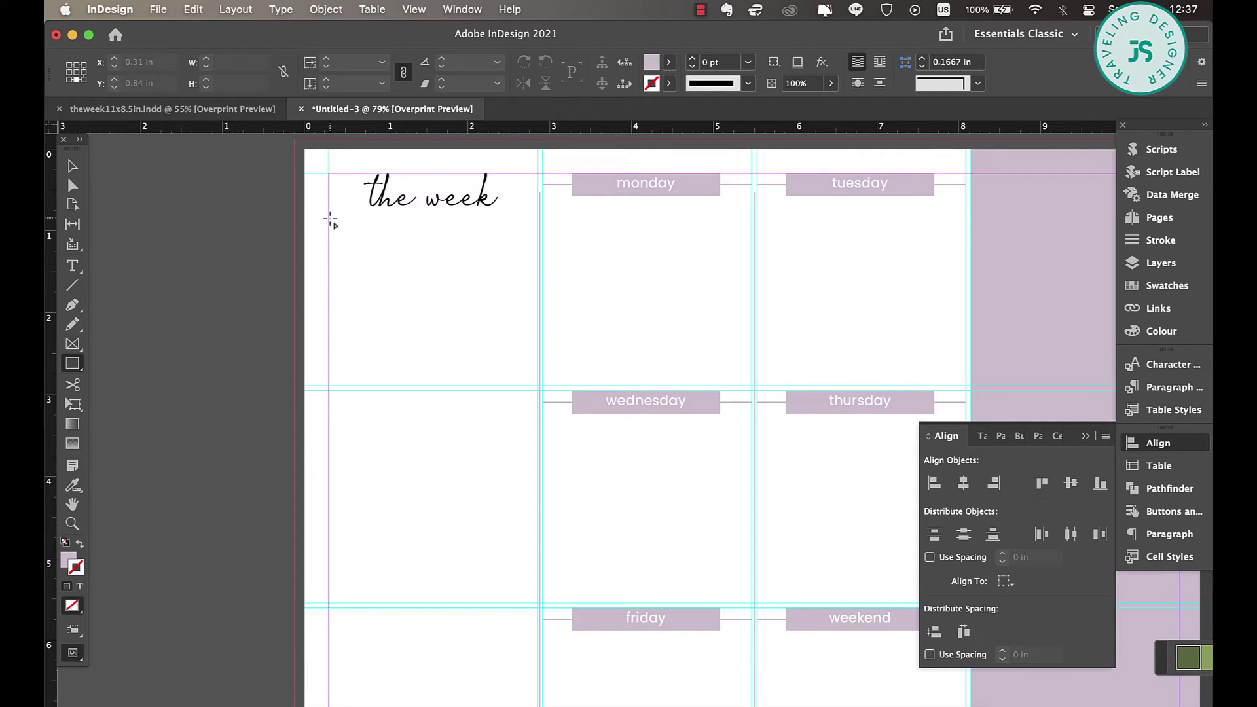
Draw an unfilled 1 pt-outlined box under the week title and drop a copy of the monday label into it.
left_click_drag(329, 218, 479, 254)
left_click(72, 167)
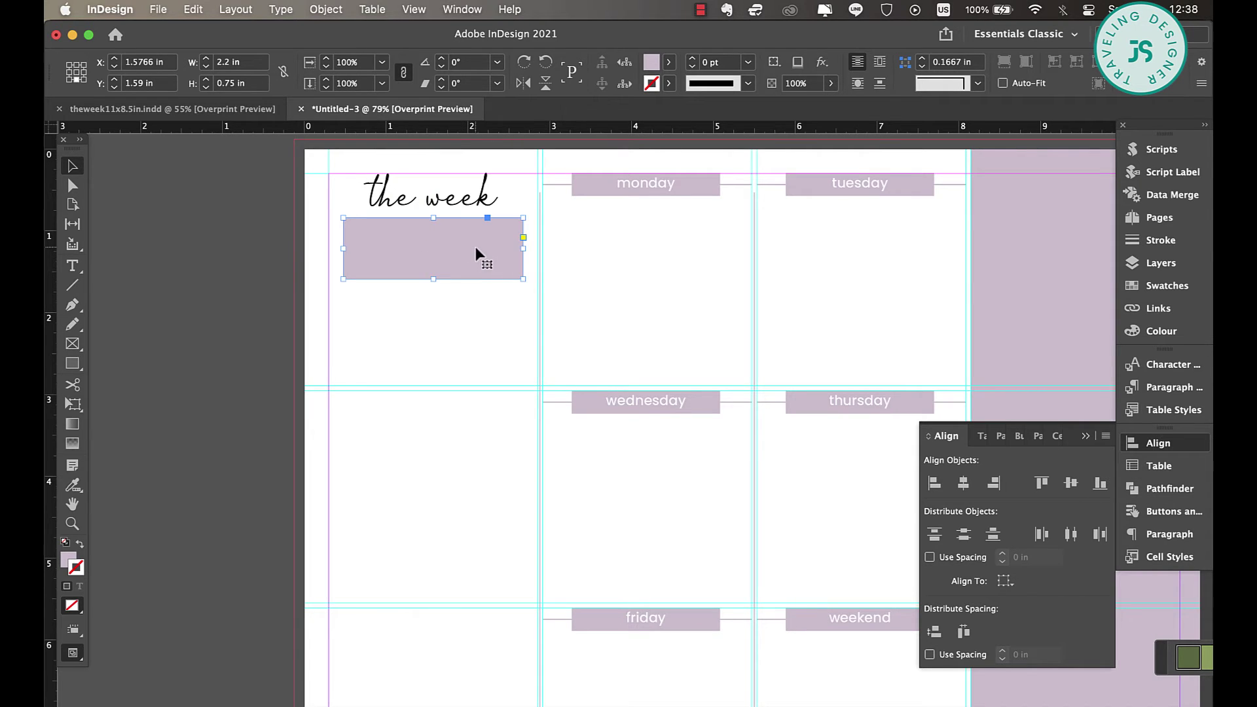
left_click(668, 63)
left_click(526, 112)
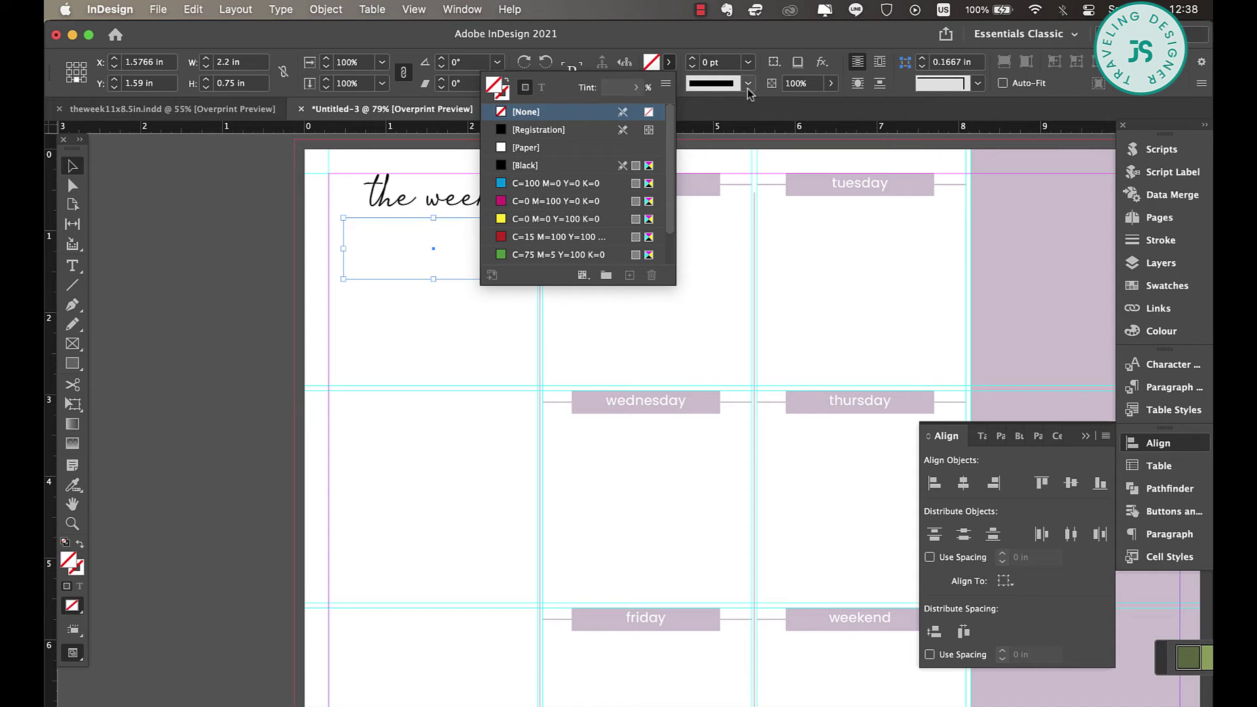
left_click(748, 61)
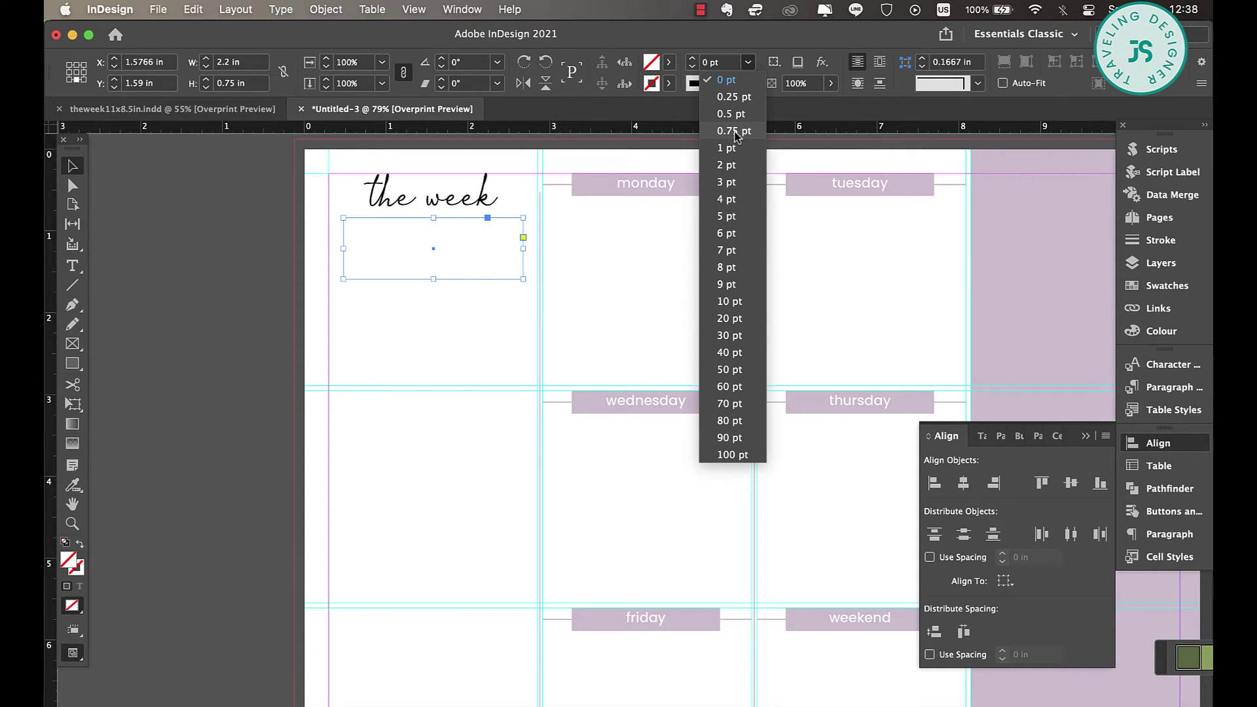
left_click(735, 148)
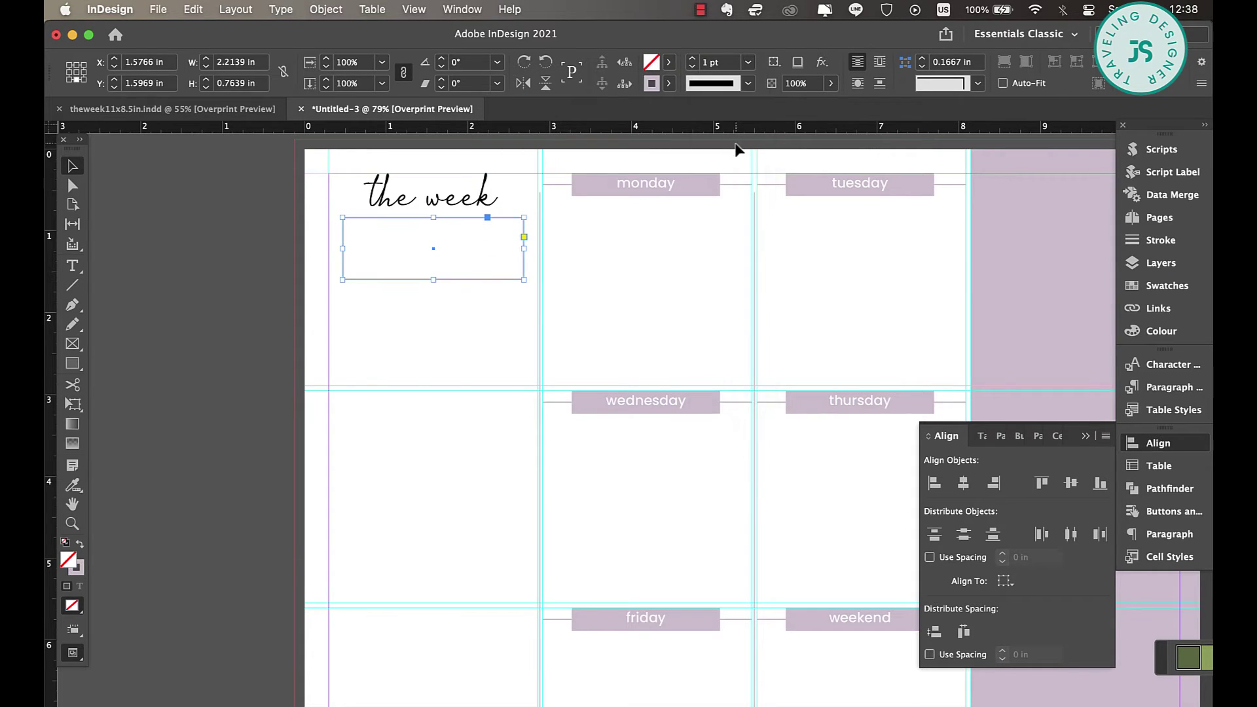
left_click(456, 260)
left_click_drag(460, 282, 462, 292)
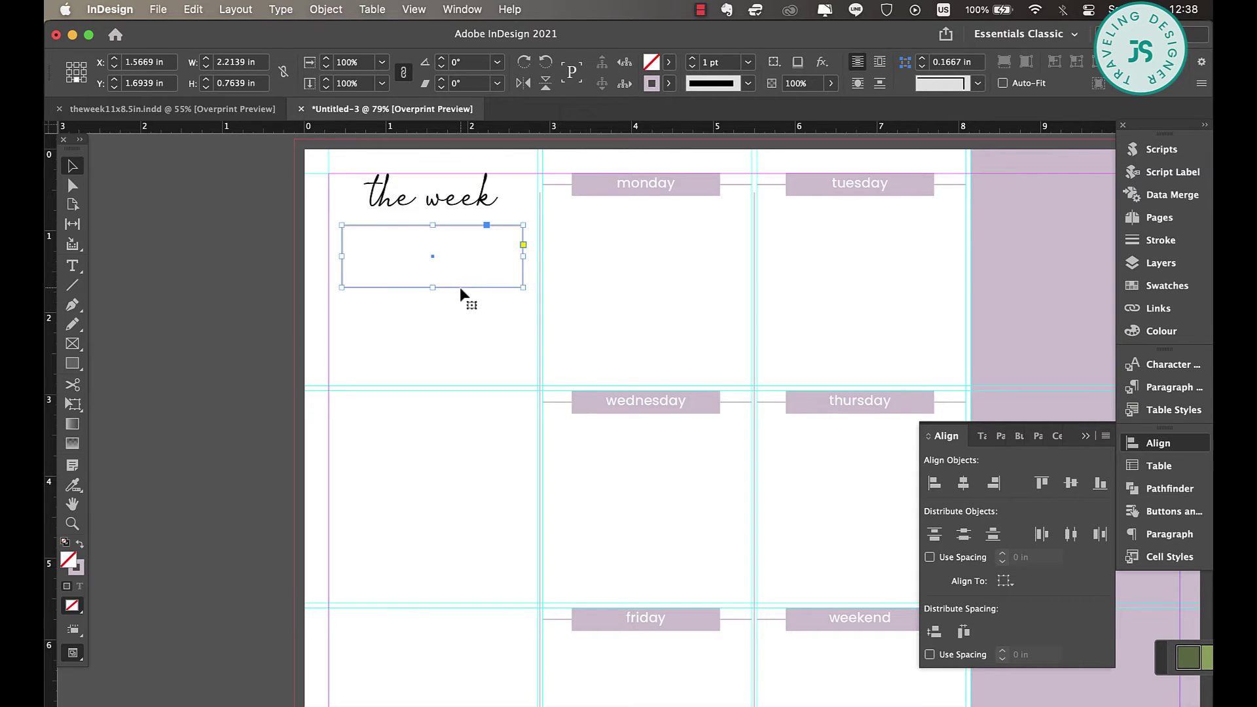
left_click(643, 187)
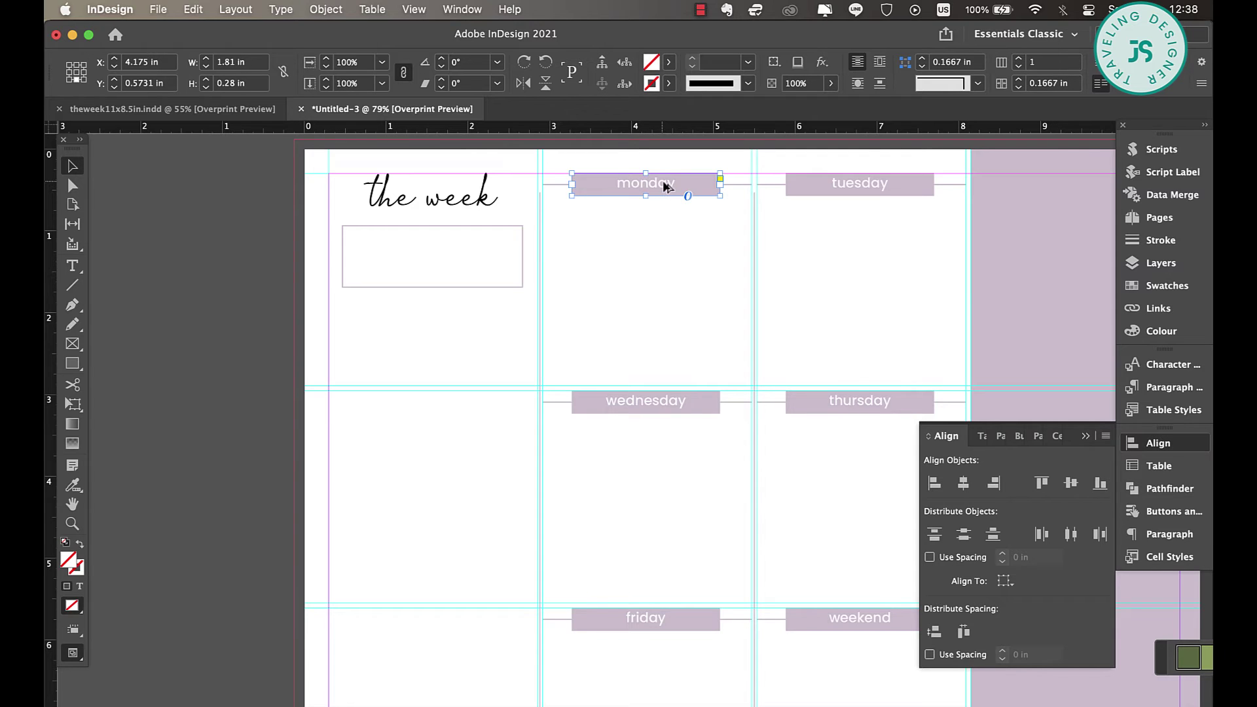
left_click_drag(662, 186, 450, 250)
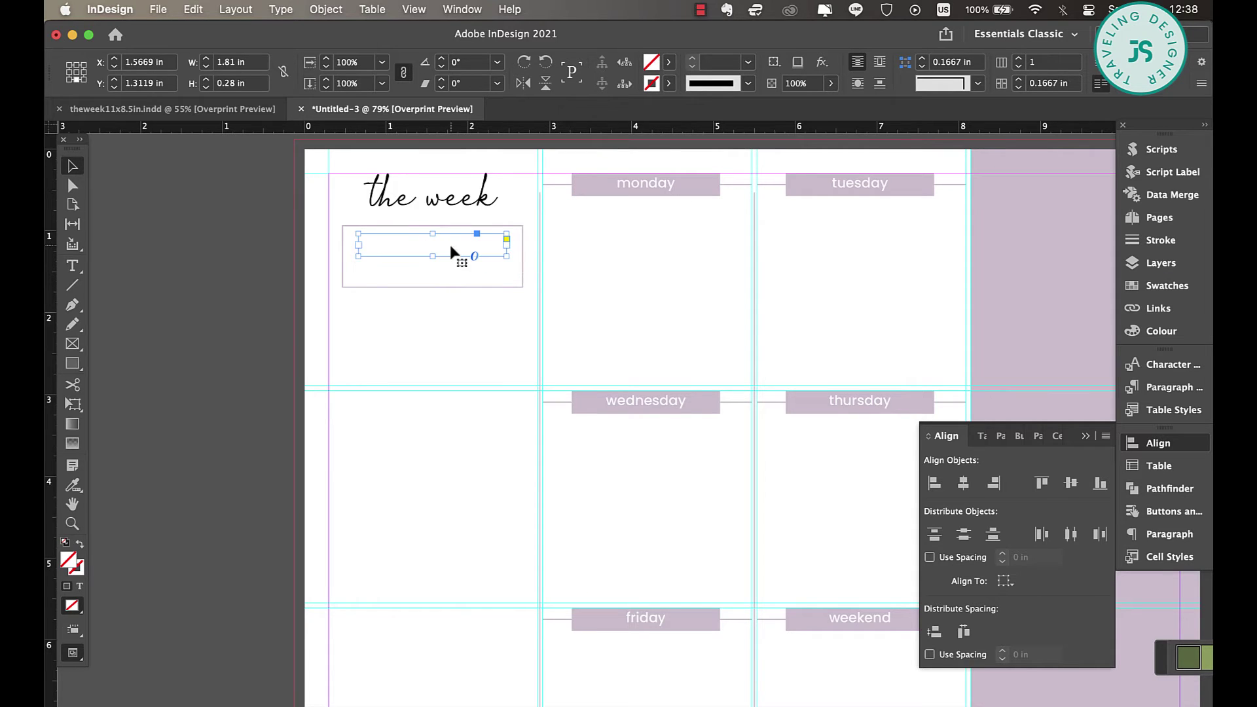
Change the copied label to black lowercase 'week of' text.
double_click(450, 250)
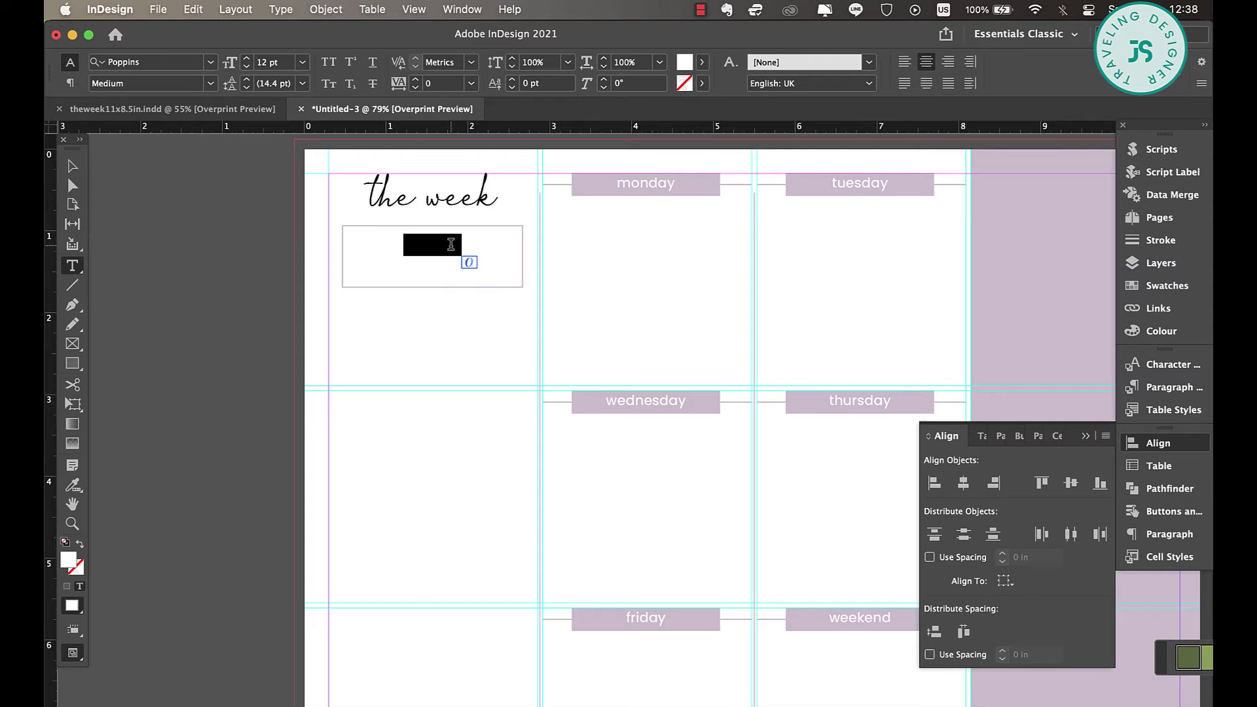
key("BackSpace")
key("super+z")
left_click(703, 65)
left_click(574, 130)
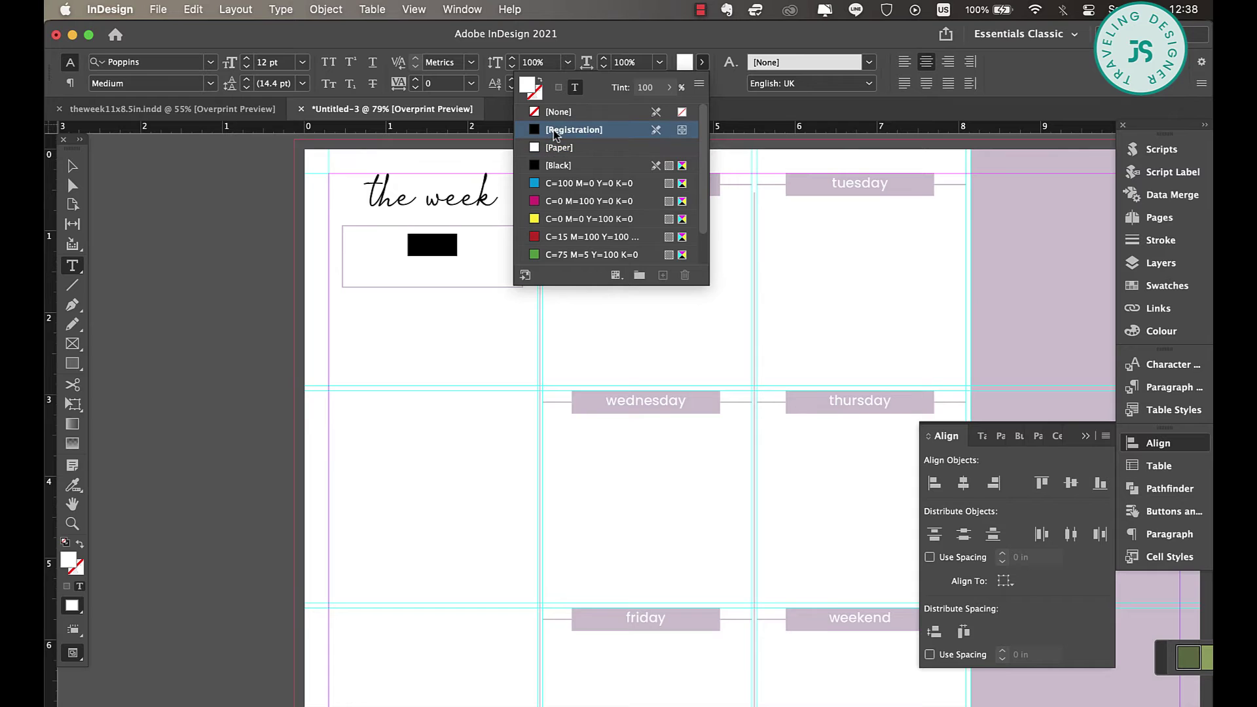
left_click(556, 165)
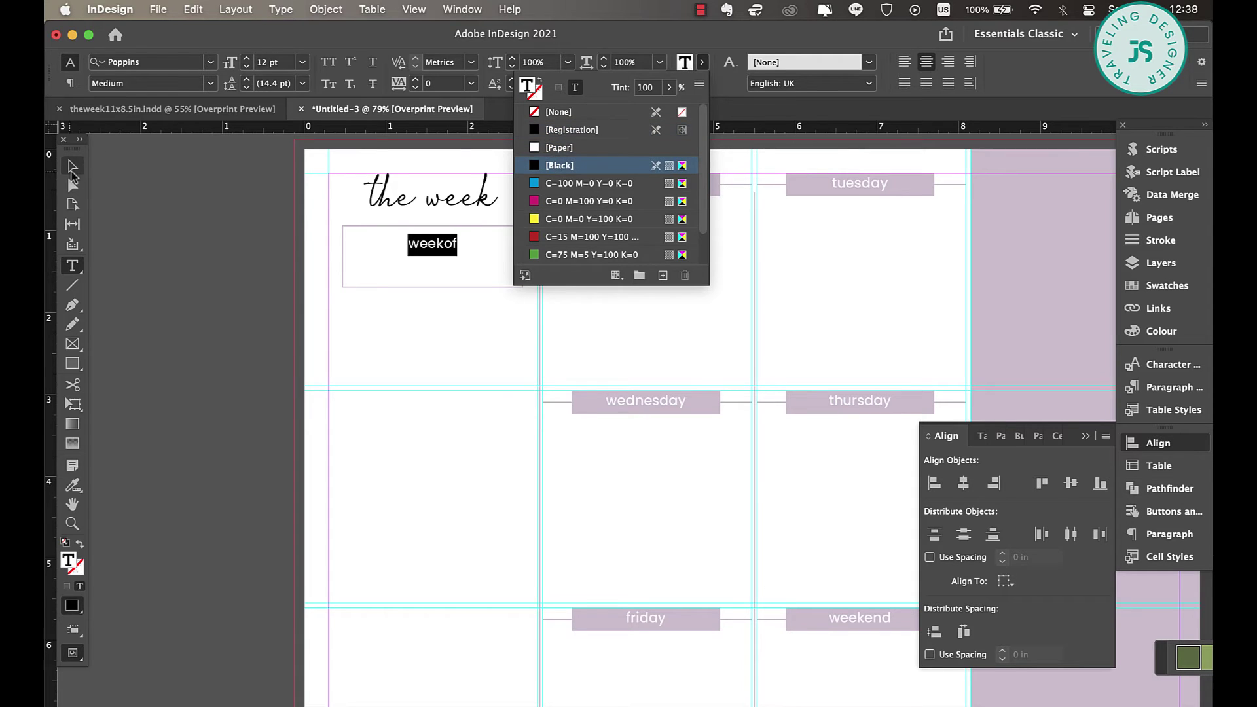
left_click(72, 167)
double_click(446, 246)
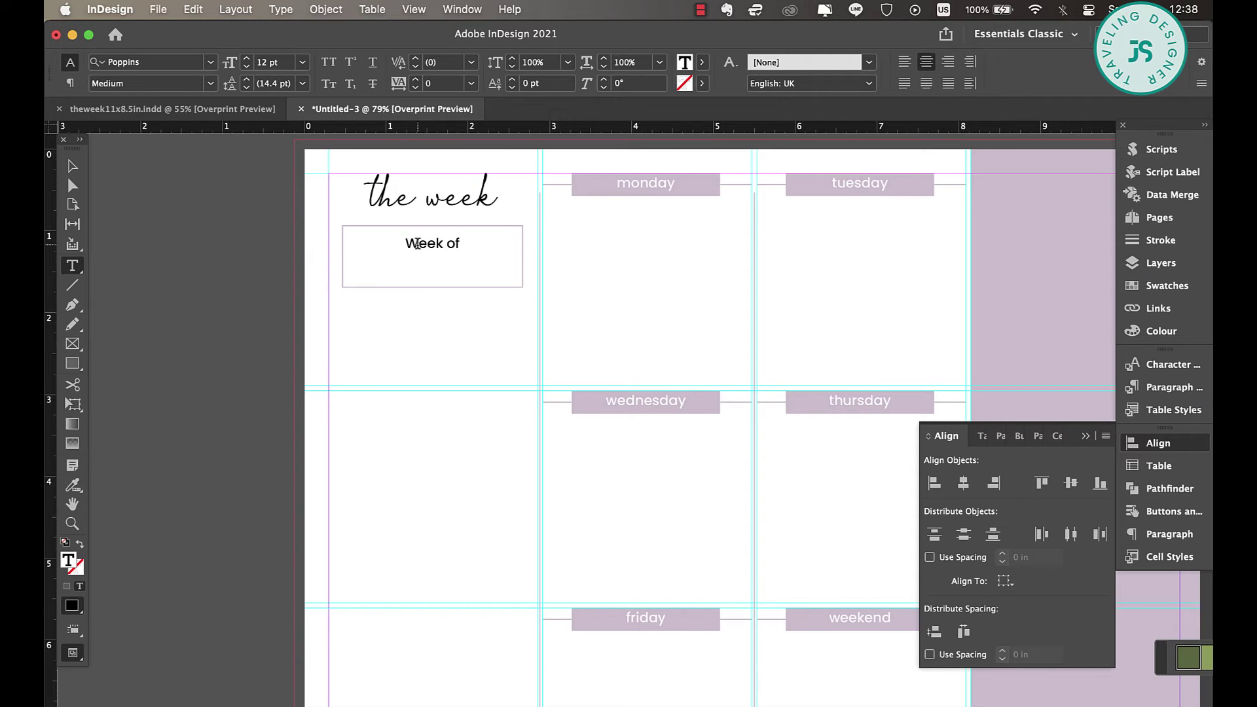
left_click_drag(416, 244, 396, 246)
type("w")
key("Escape")
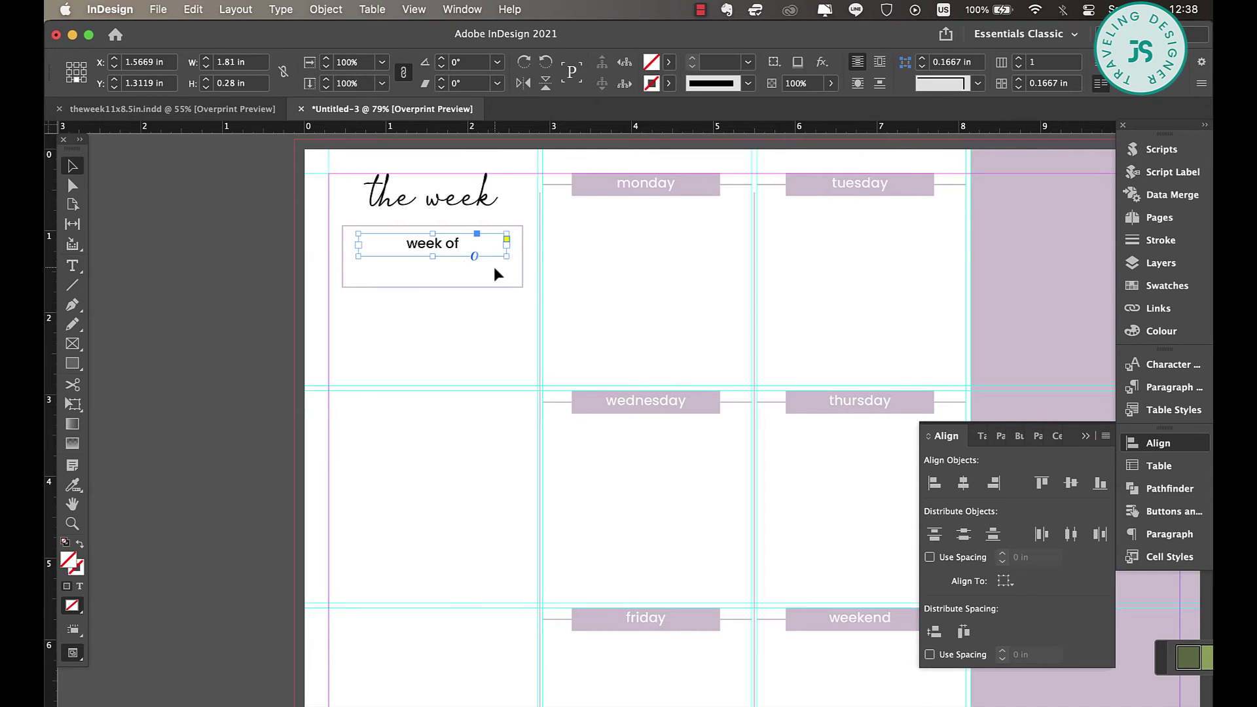
Narrow the 'week of' frame to 1.0081 in on the box's top edge with a white Paper fill.
left_click_drag(505, 246, 449, 225)
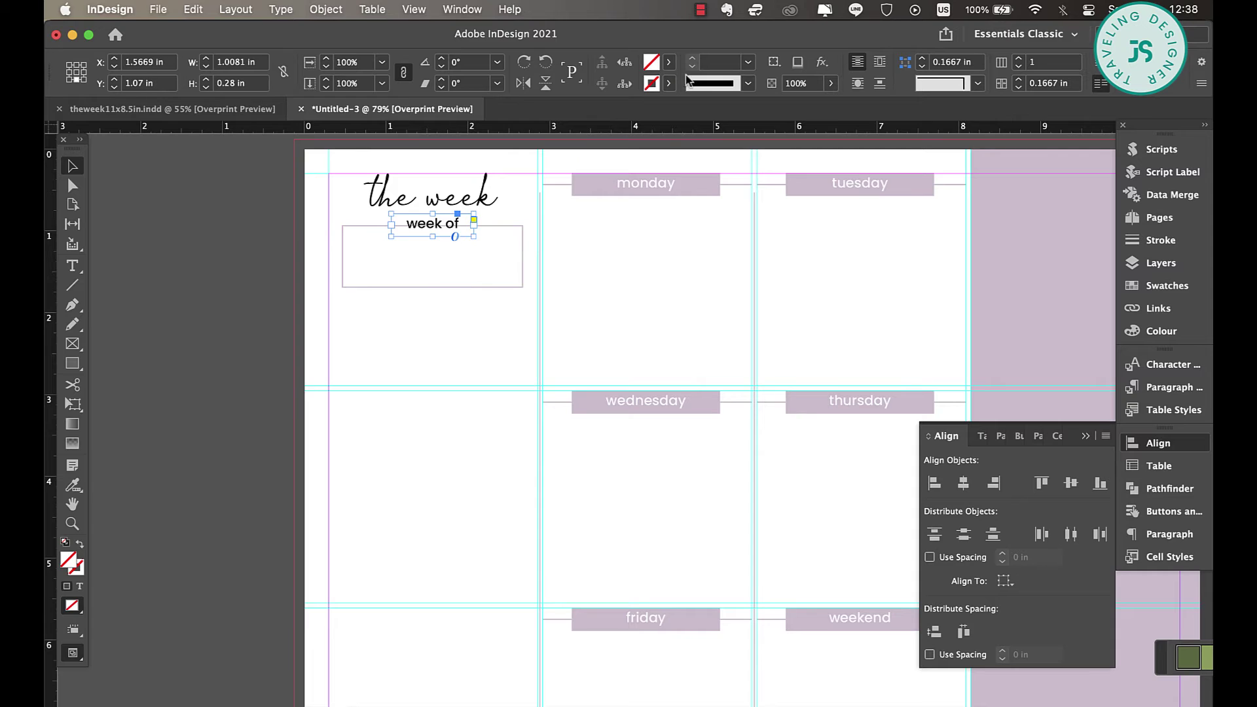
left_click(669, 62)
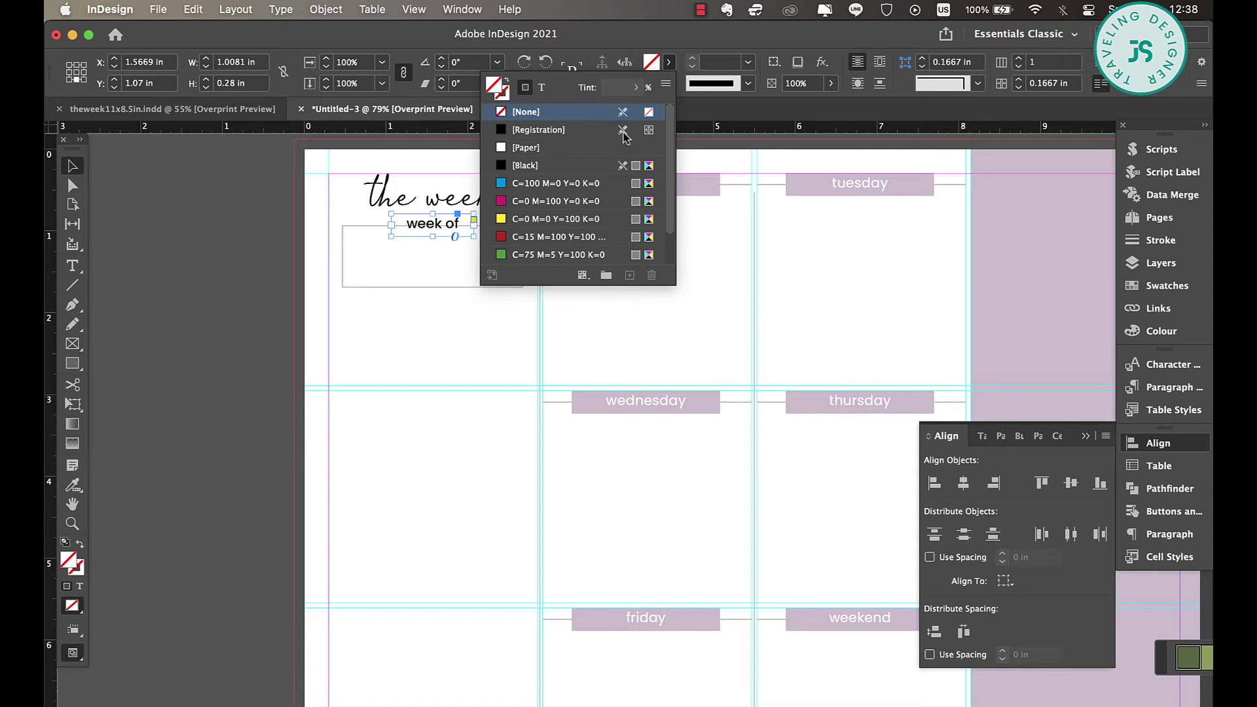
left_click(559, 150)
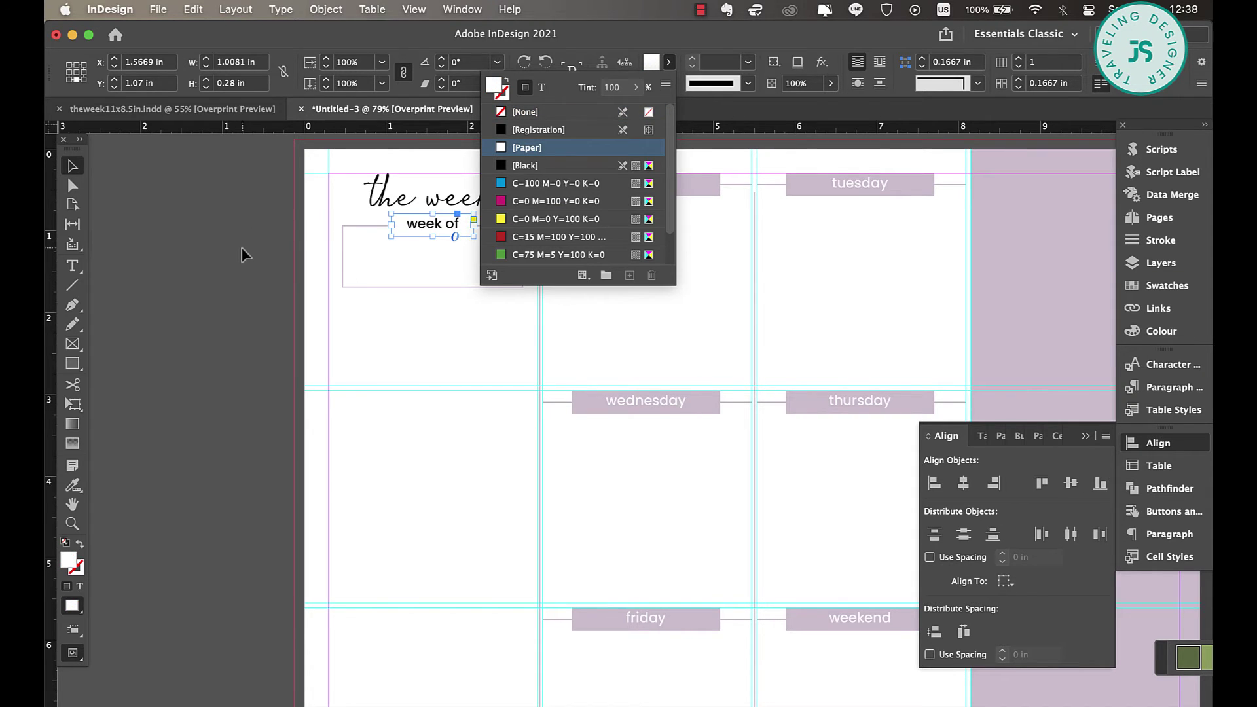
left_click(243, 254)
left_click(456, 229)
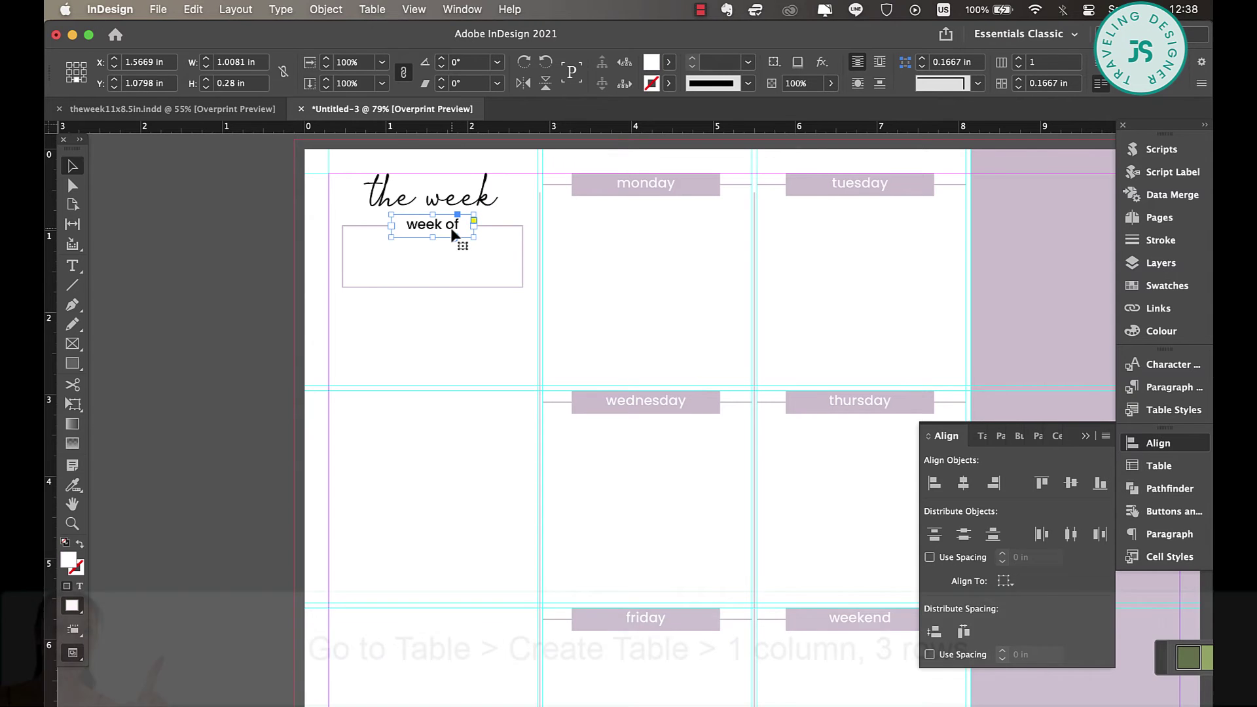
Create a three-row, one-column table in the left column below the week-of box.
left_click(327, 350)
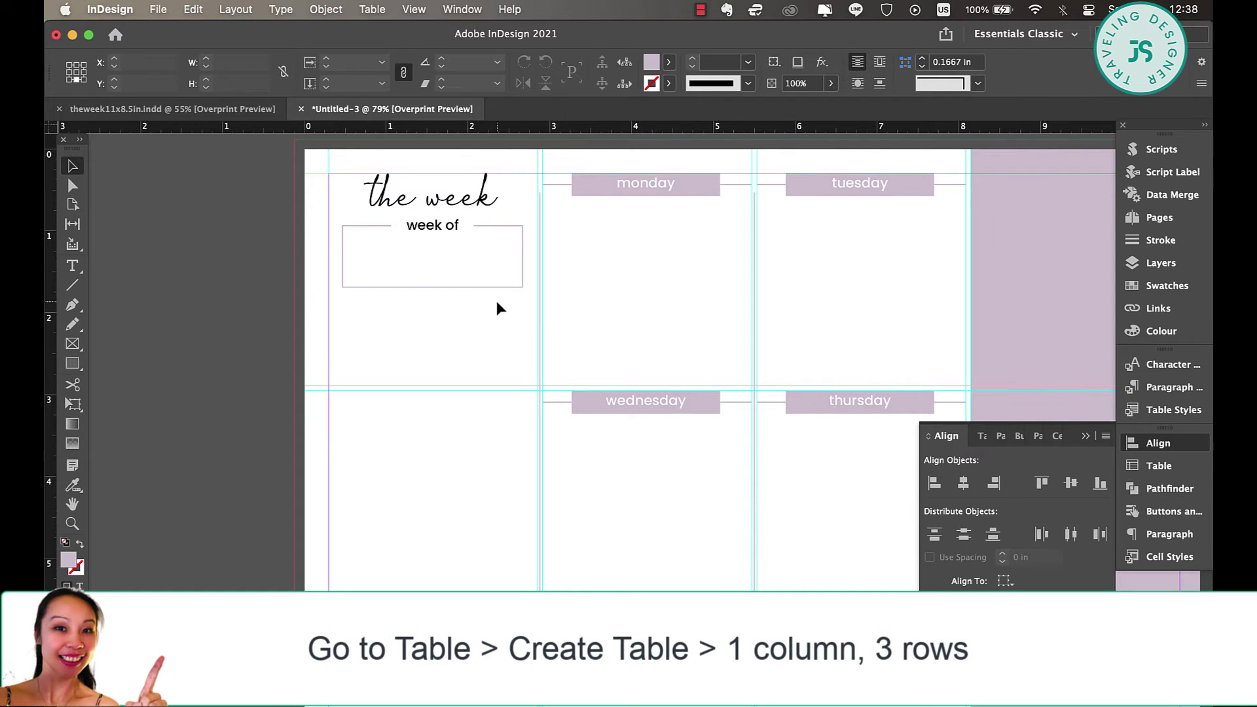
scroll(496, 308, "down", 3)
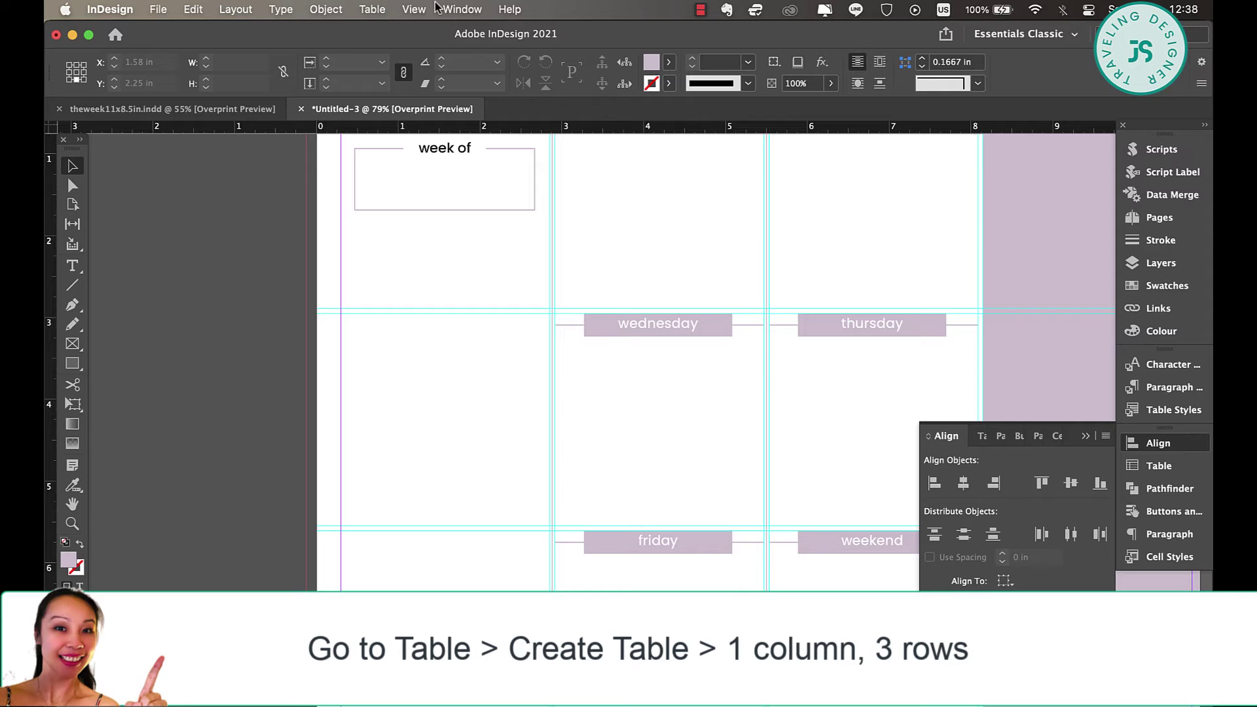
left_click(372, 9)
left_click(386, 33)
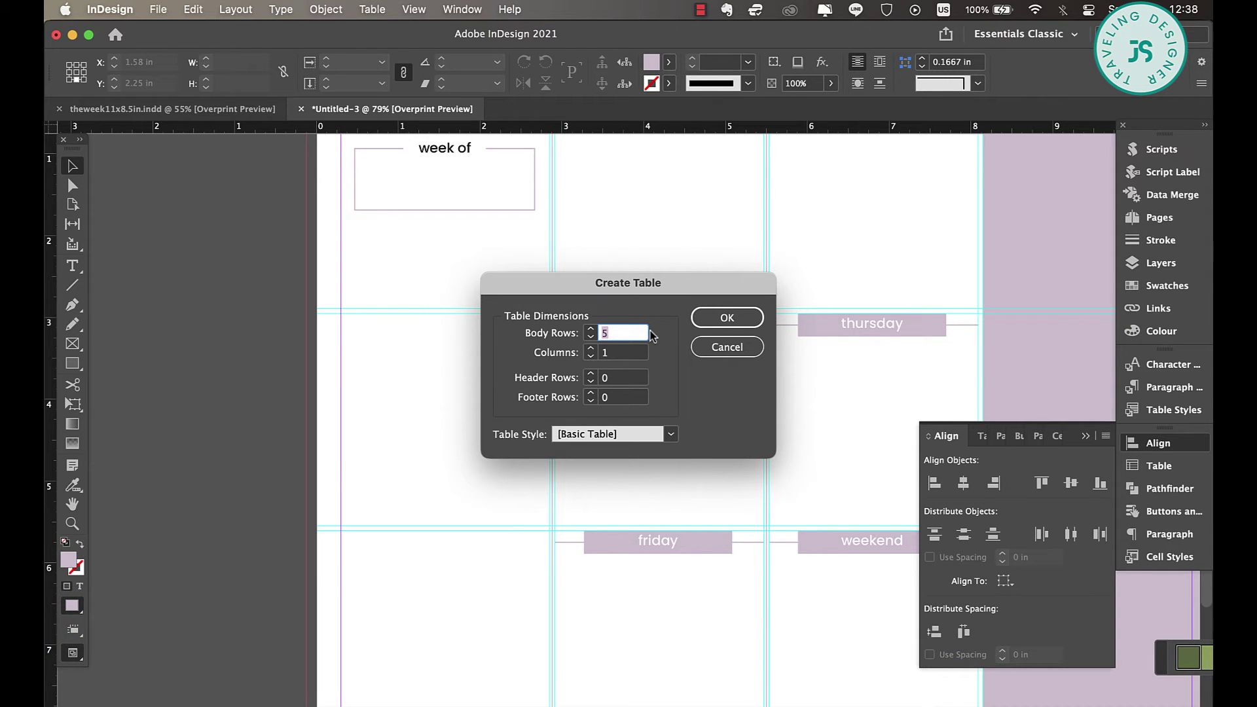
type("3")
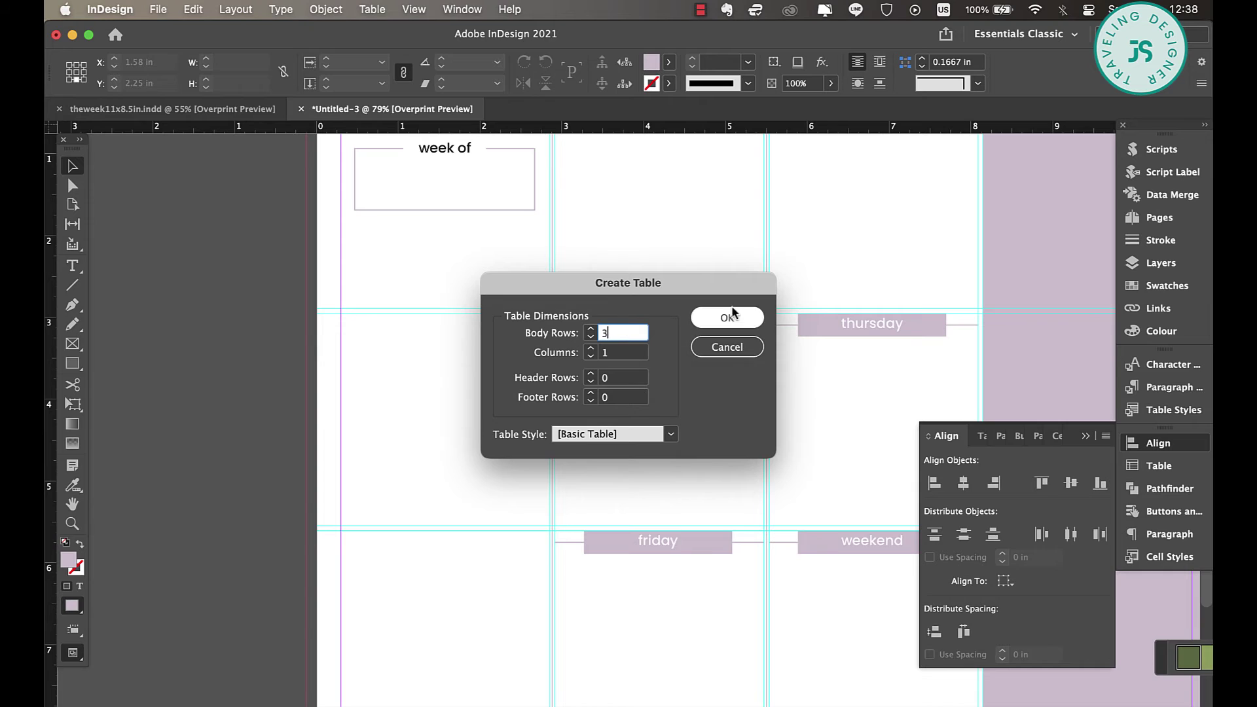
left_click(728, 317)
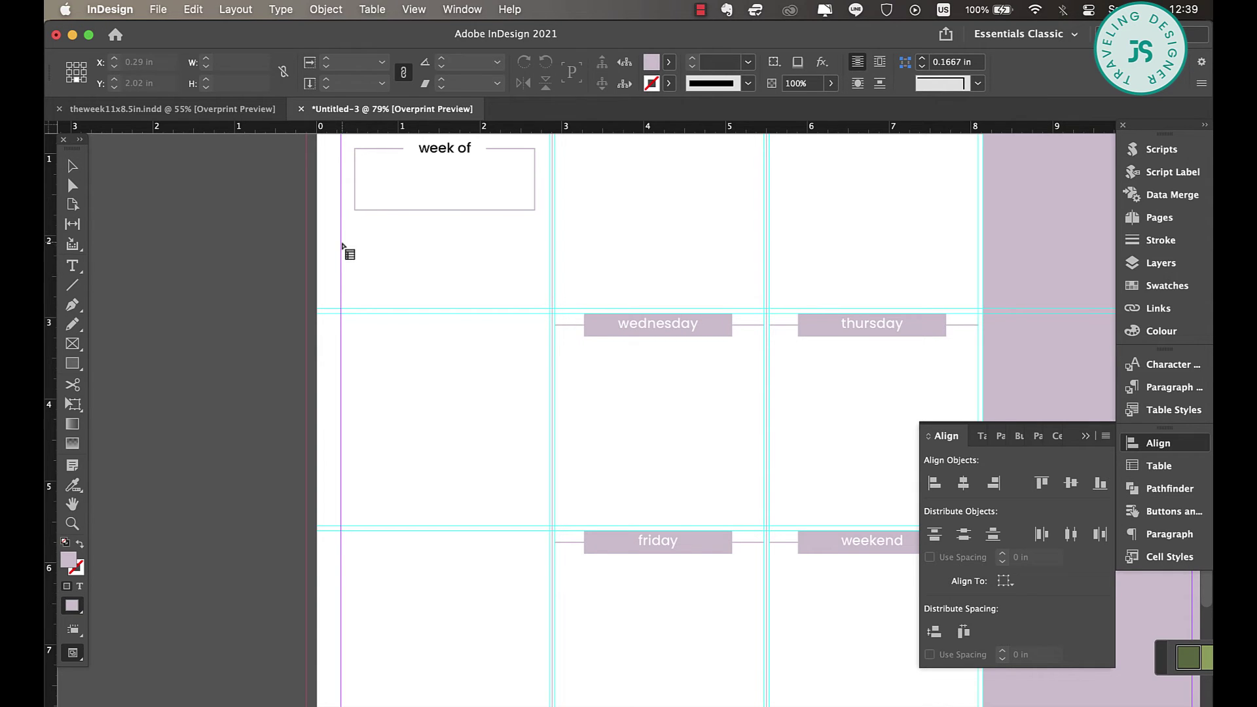
left_click_drag(341, 246, 550, 525)
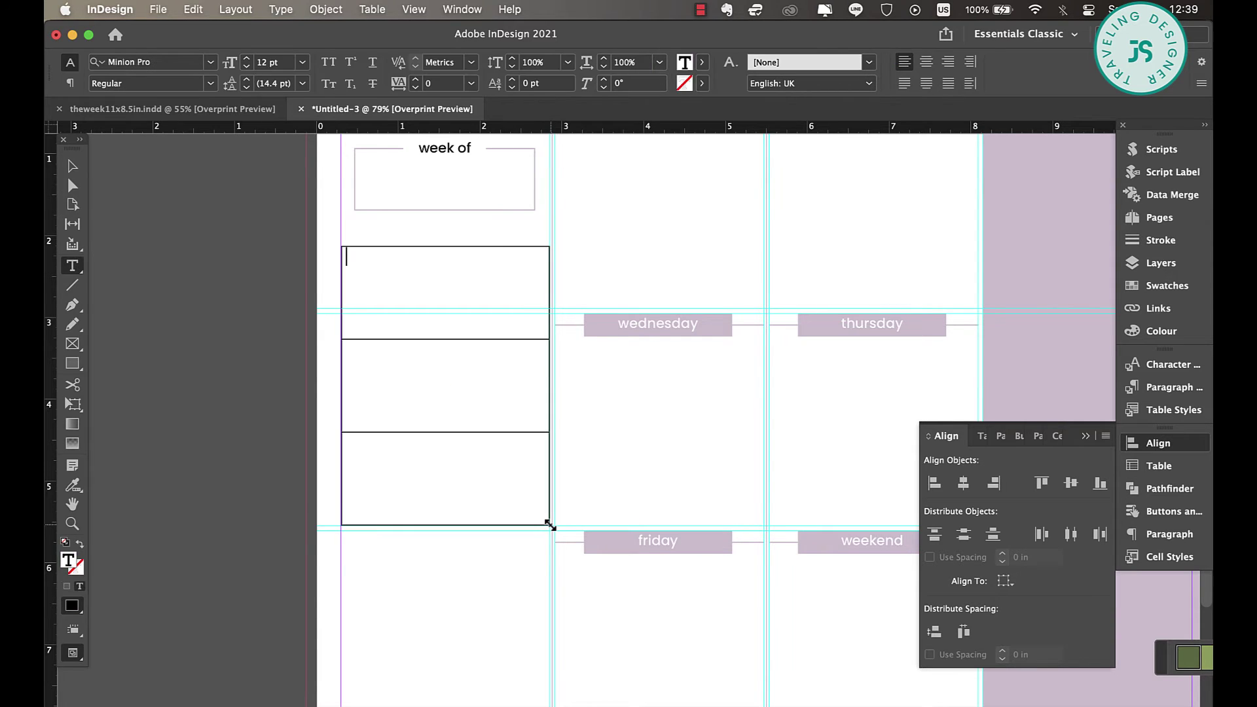
Fill all table cells with the lilac swatch and remove their stroke colour.
left_click(454, 243)
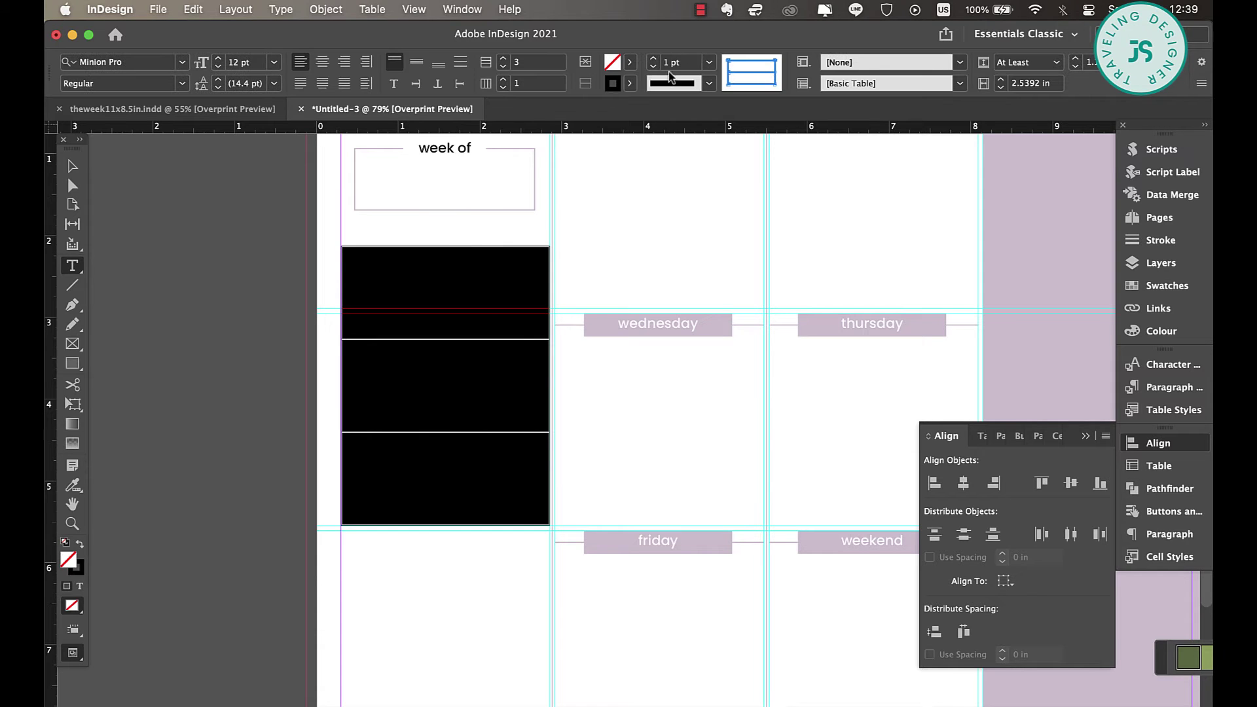
left_click(631, 62)
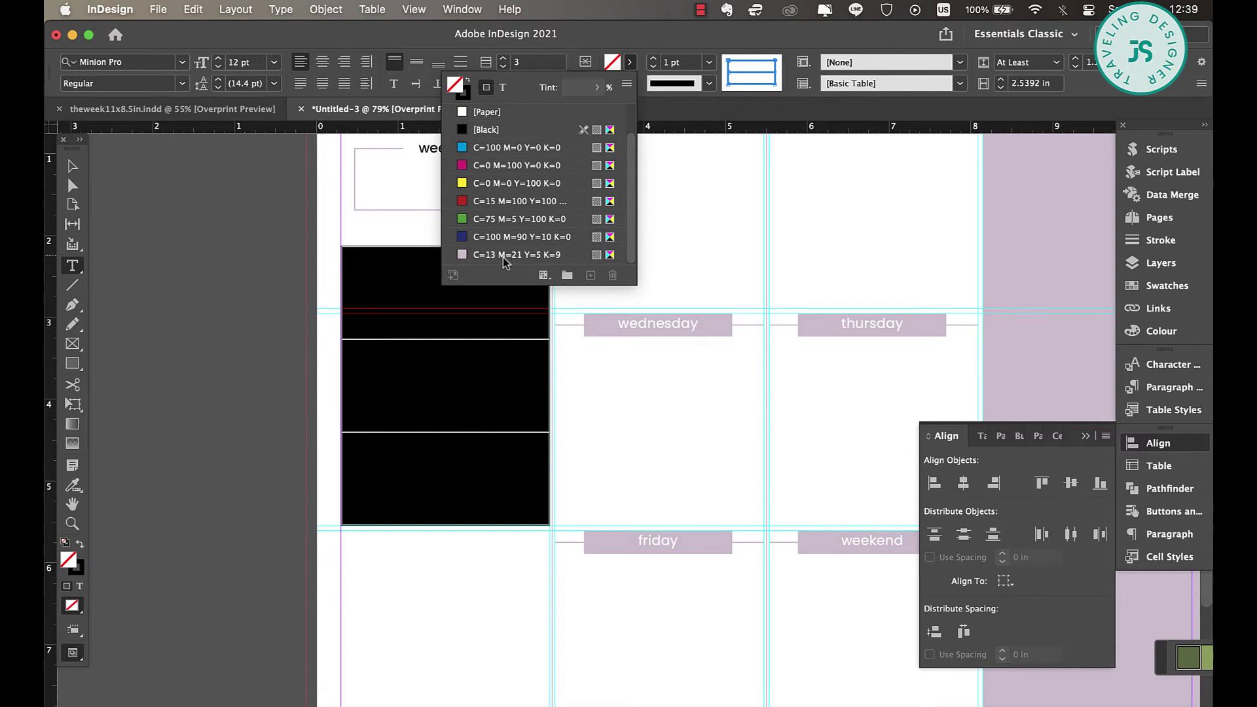
left_click(503, 256)
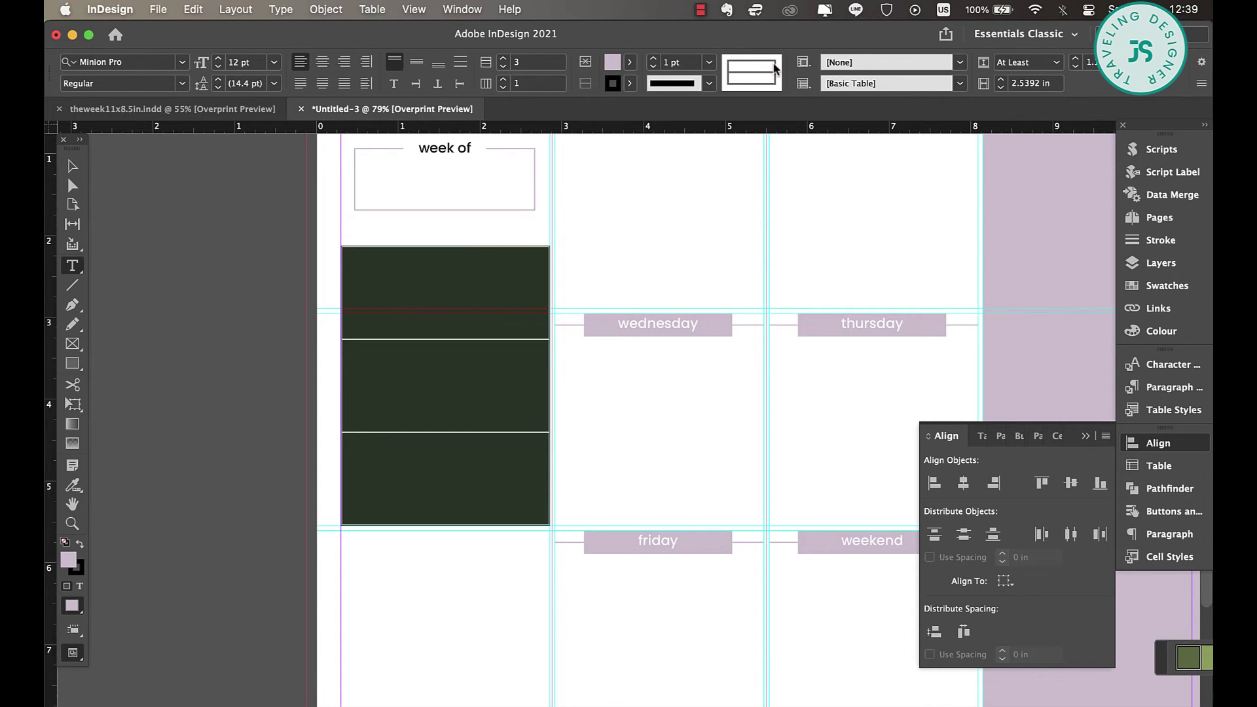
left_click(630, 83)
left_click(496, 134)
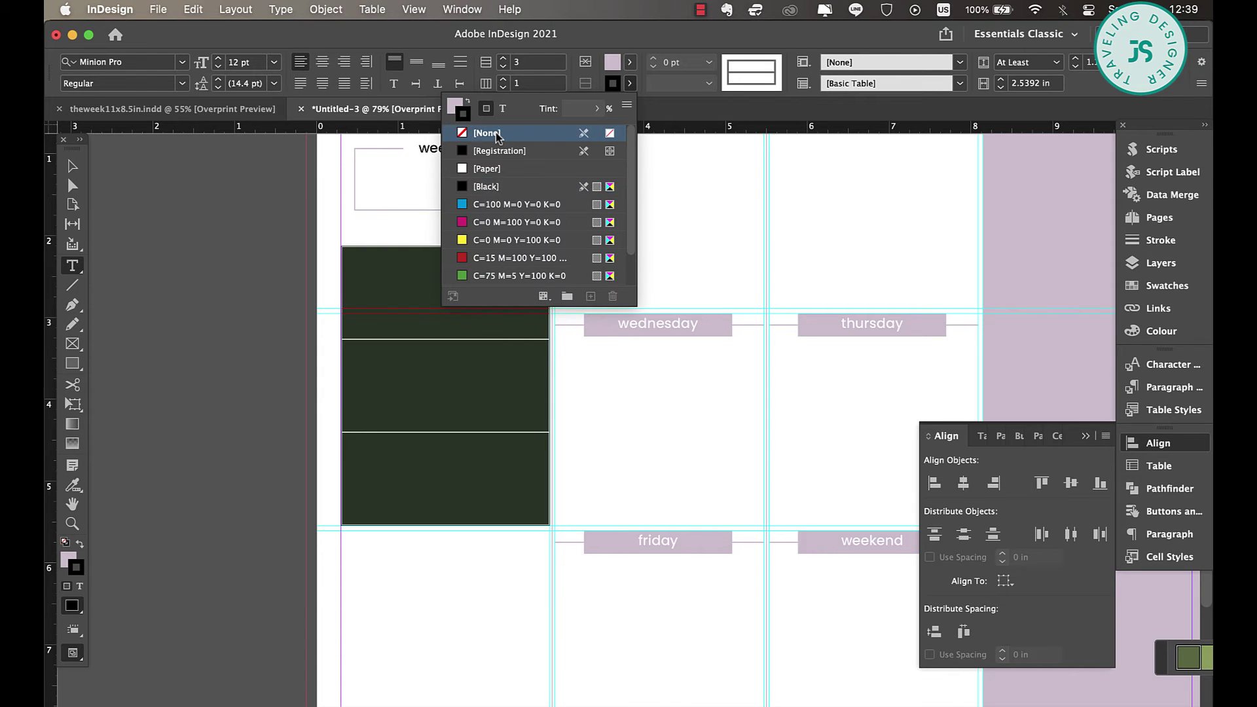
Make the dividing lines between the table rows white (Paper).
left_click(762, 77)
left_click(630, 83)
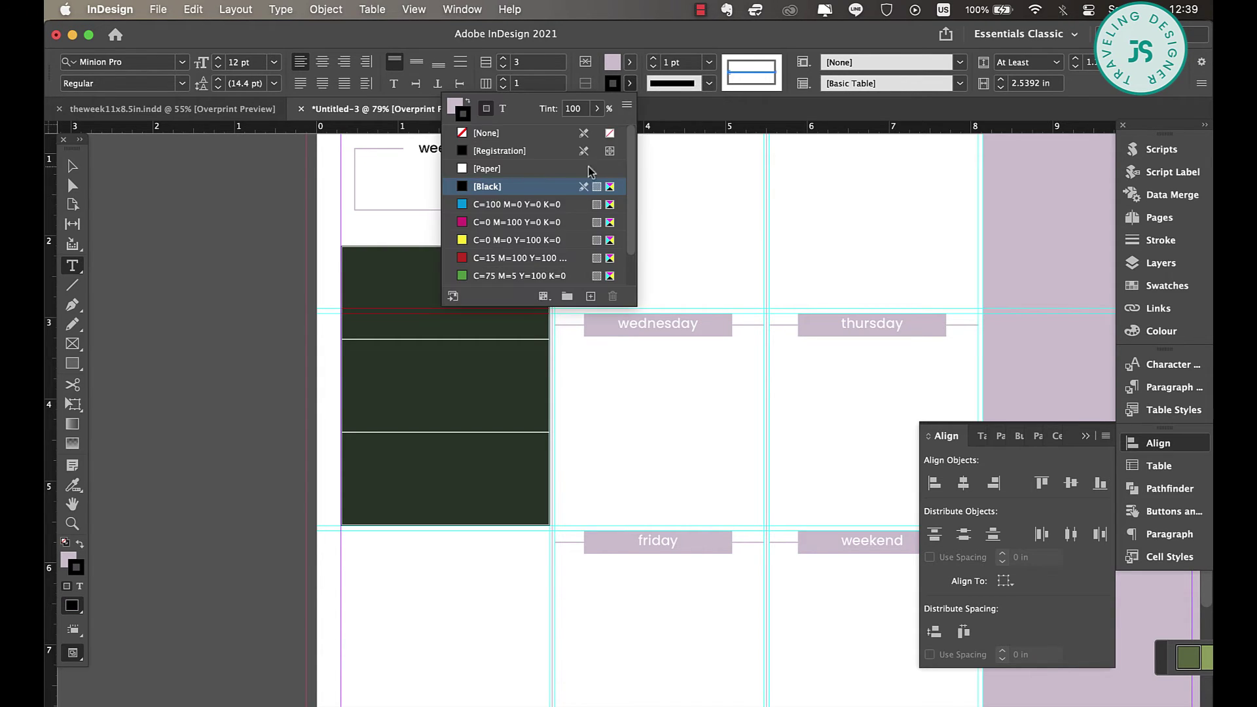
left_click(510, 171)
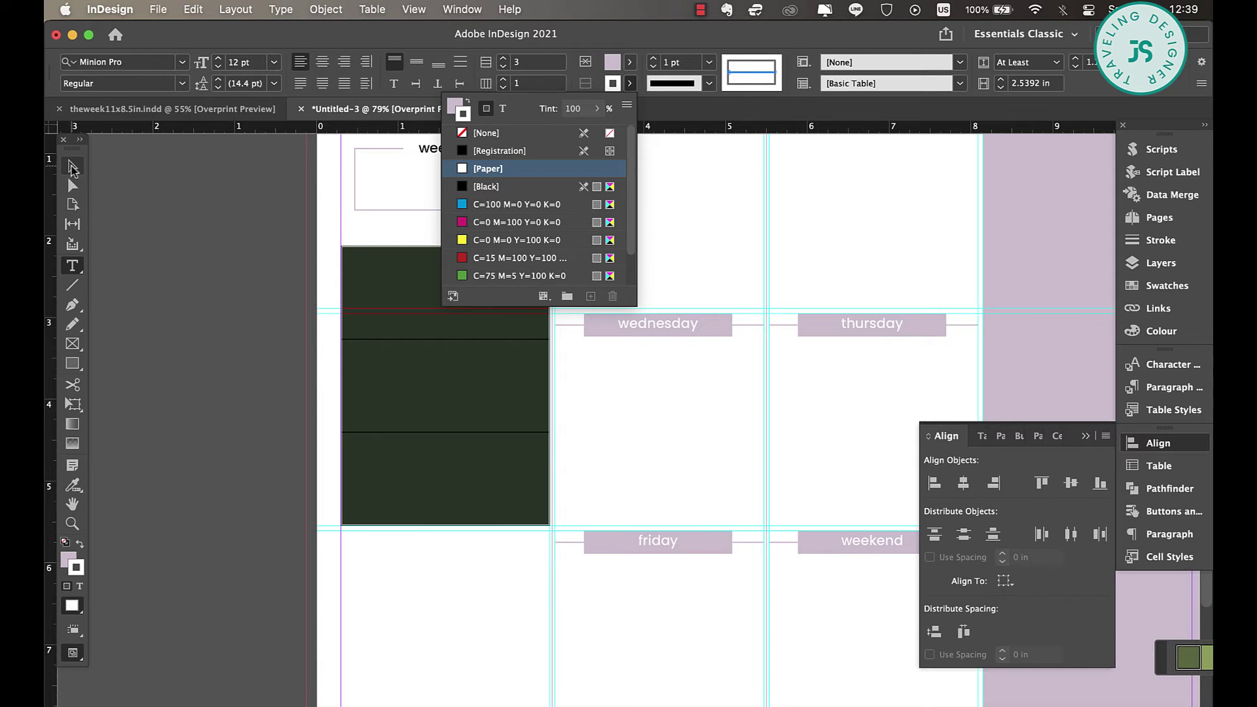
left_click(469, 293)
left_click(469, 293)
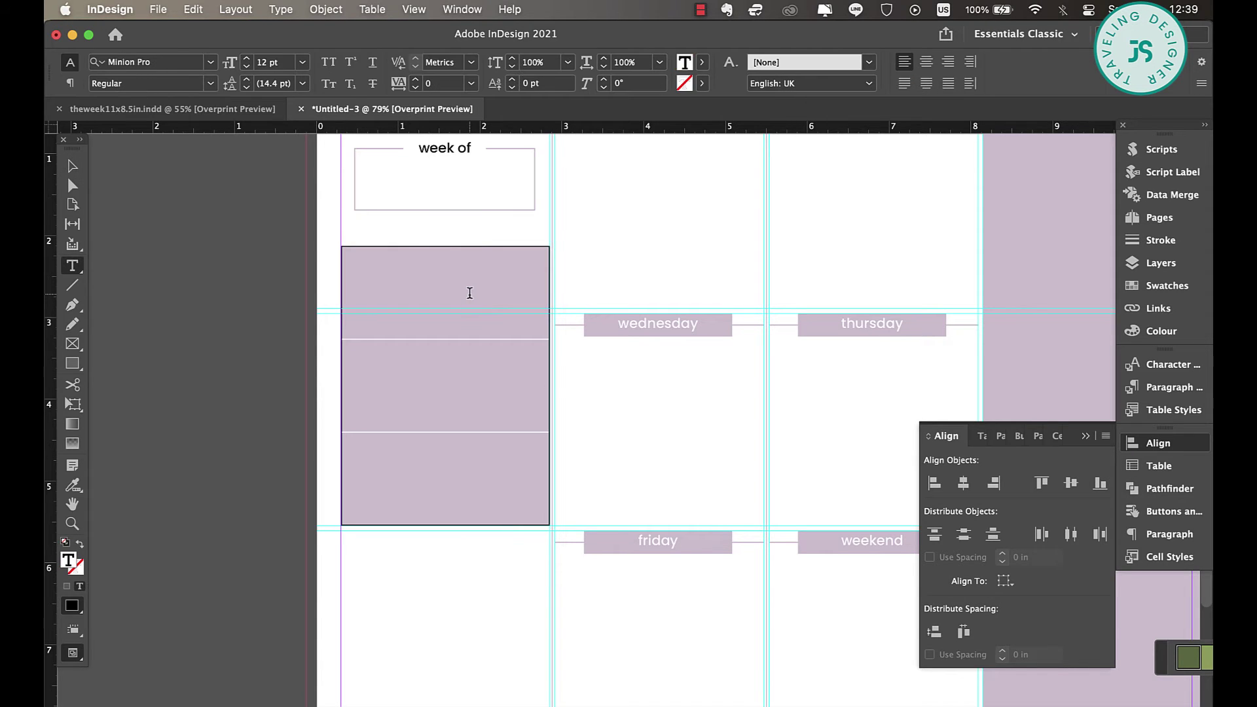
Set the table's outer border stroke to None.
left_click(482, 241)
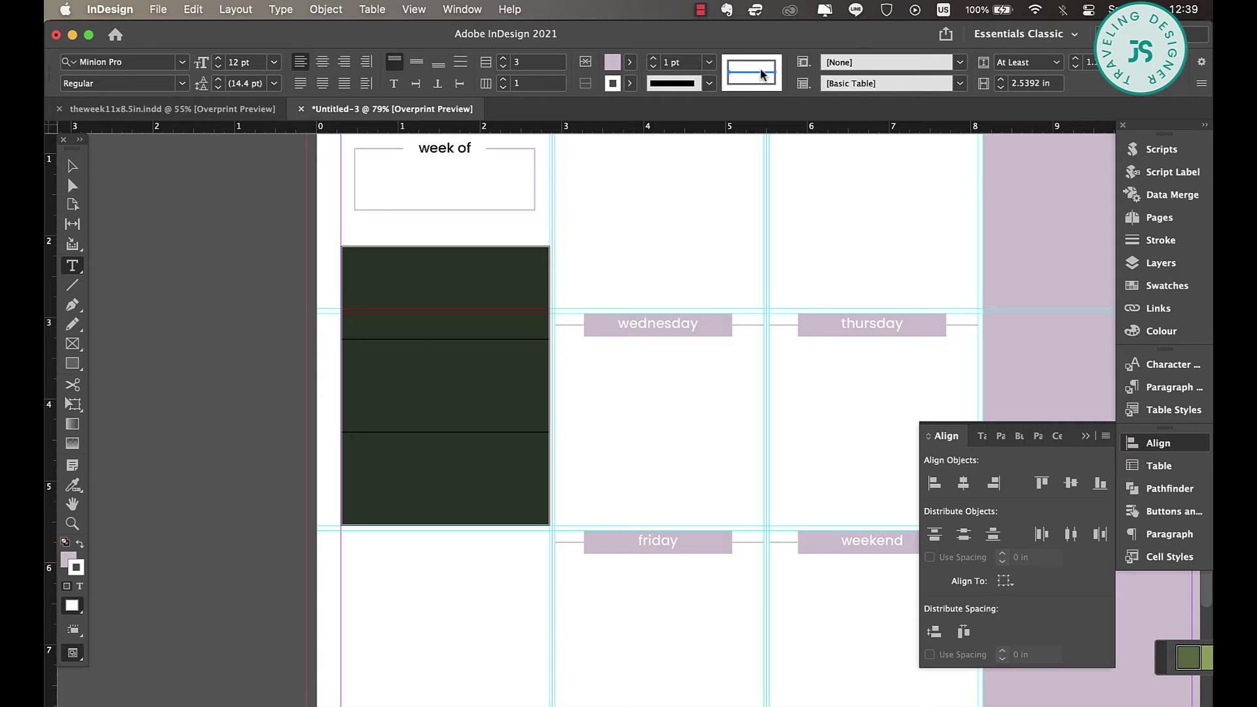
left_click(735, 75)
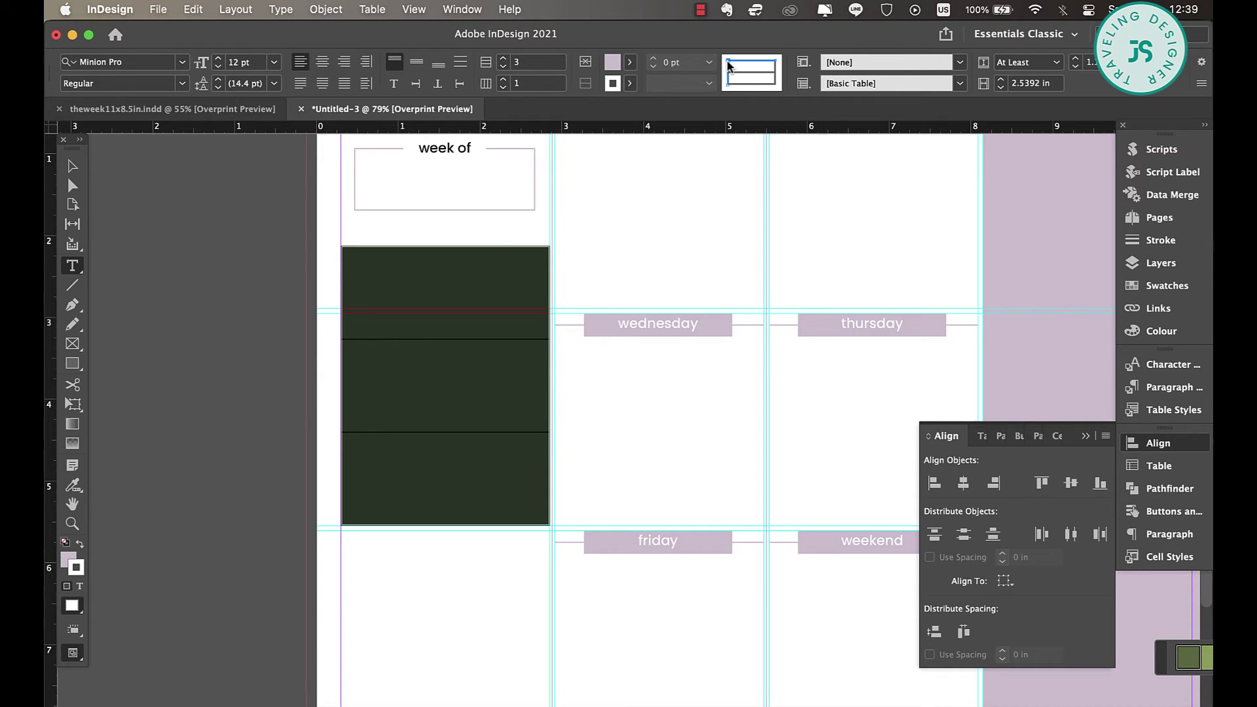
left_click(630, 83)
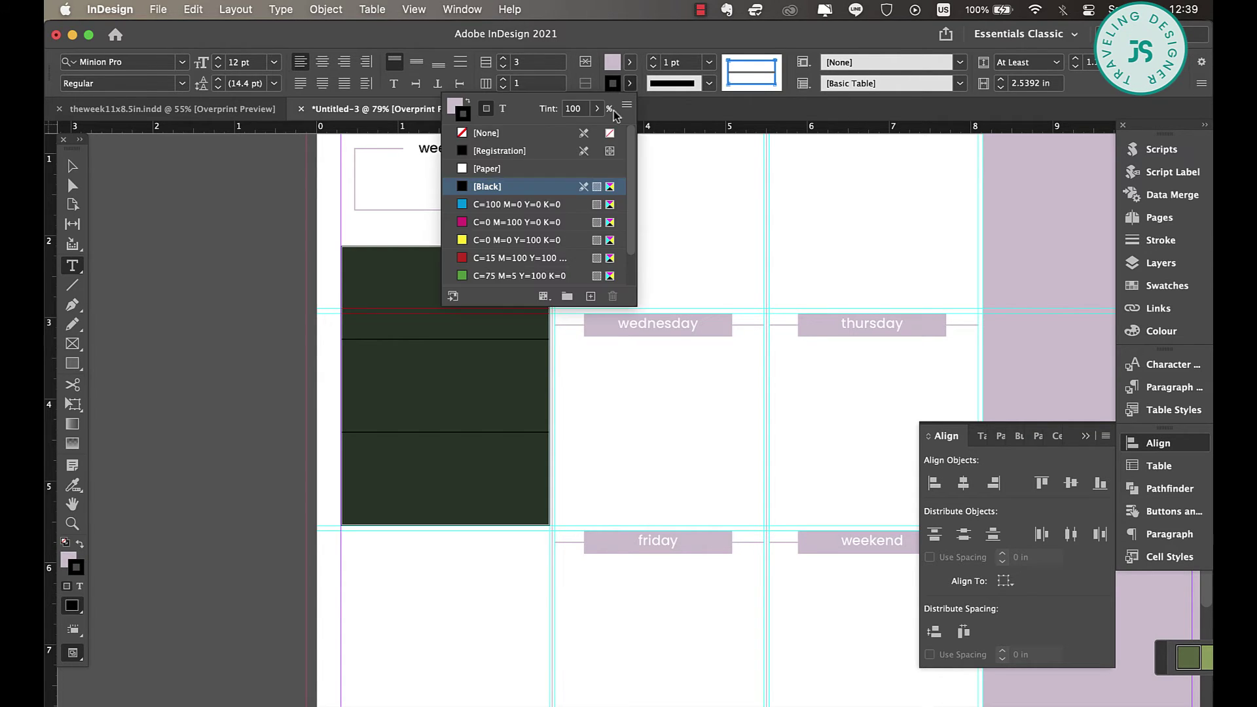
left_click(485, 133)
Duplicate the week of label below it and retype it as 'top 3 priorities'.
left_click(72, 165)
left_click(113, 196)
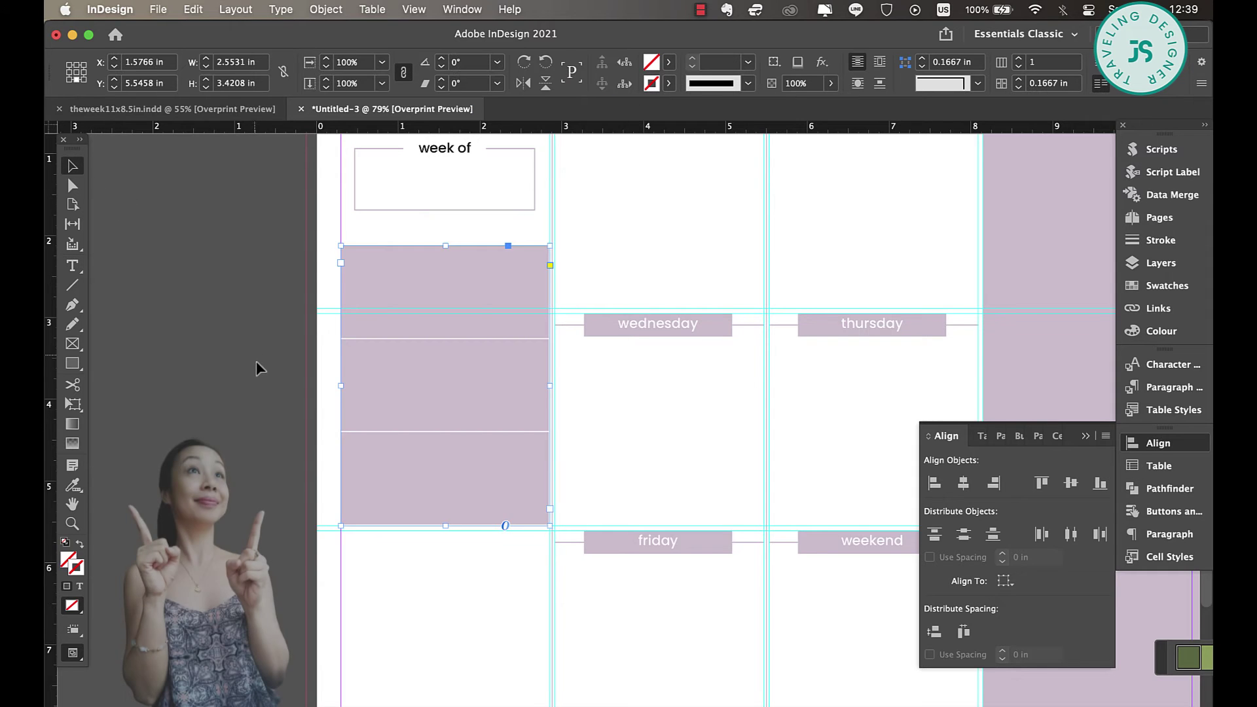
scroll(567, 281, "up", 2)
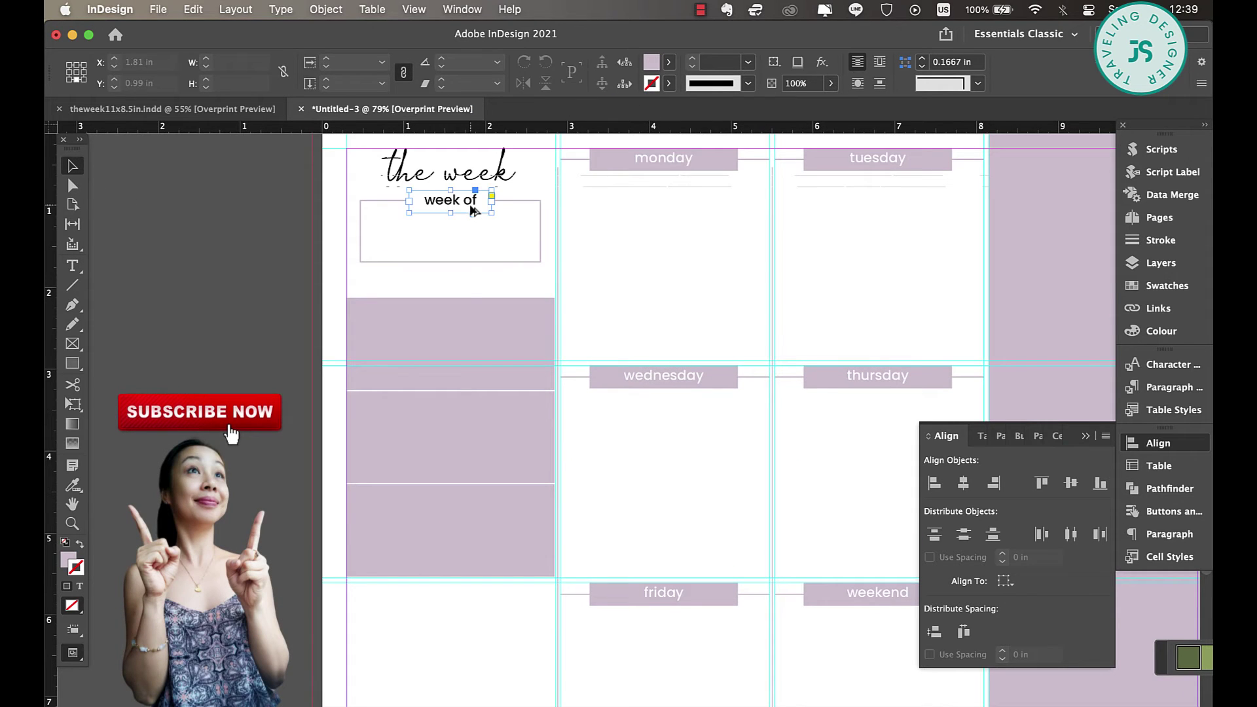
left_click_drag(469, 204, 471, 292)
triple_click(468, 283)
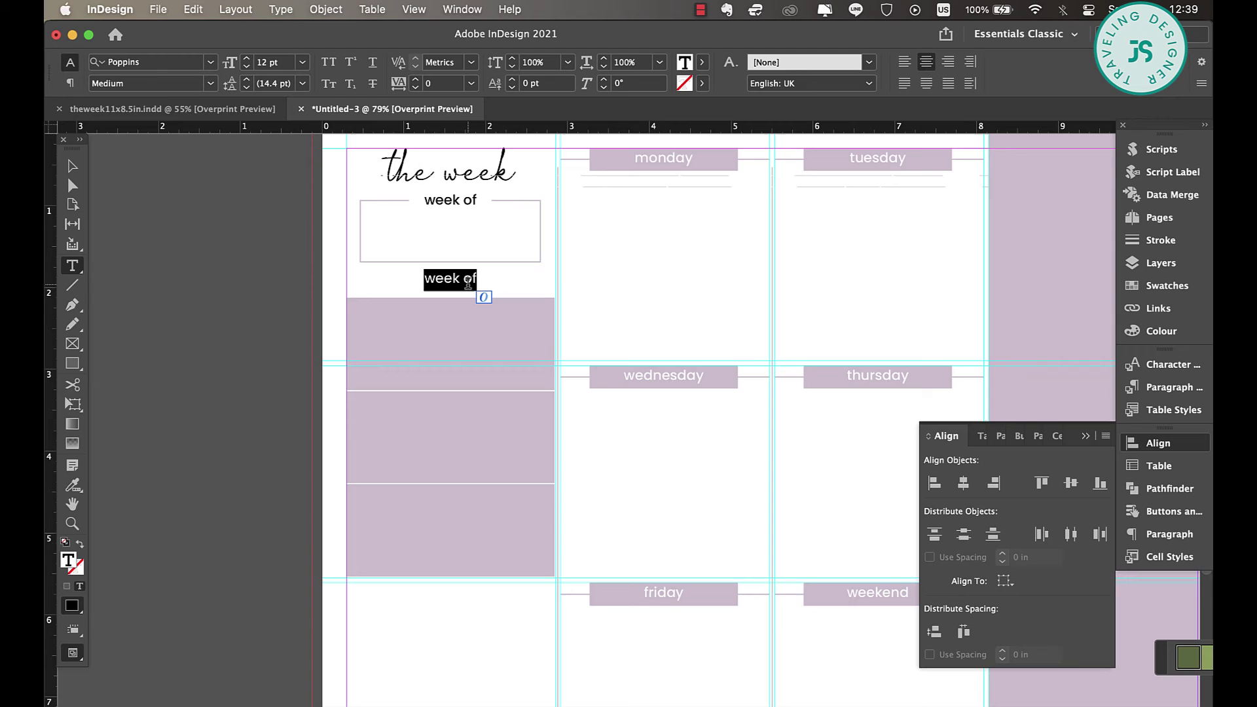
type("top 3 pro")
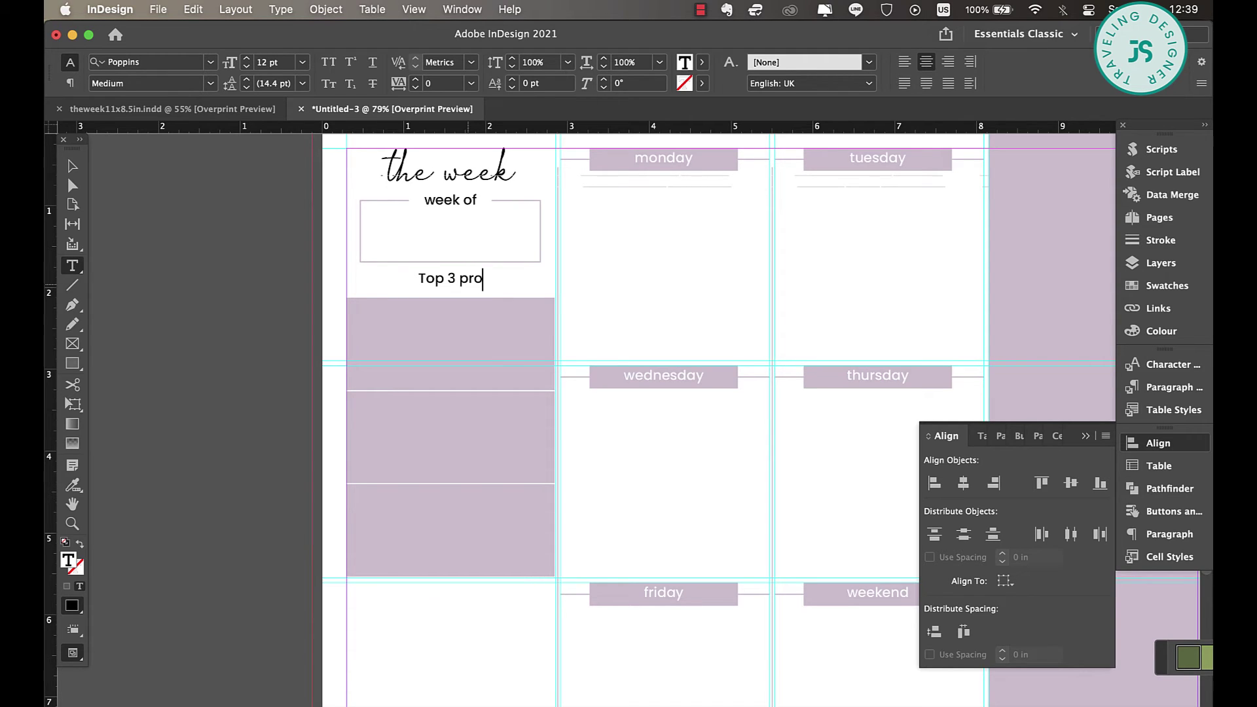
key("BackSpace")
type("iorities")
key("Escape")
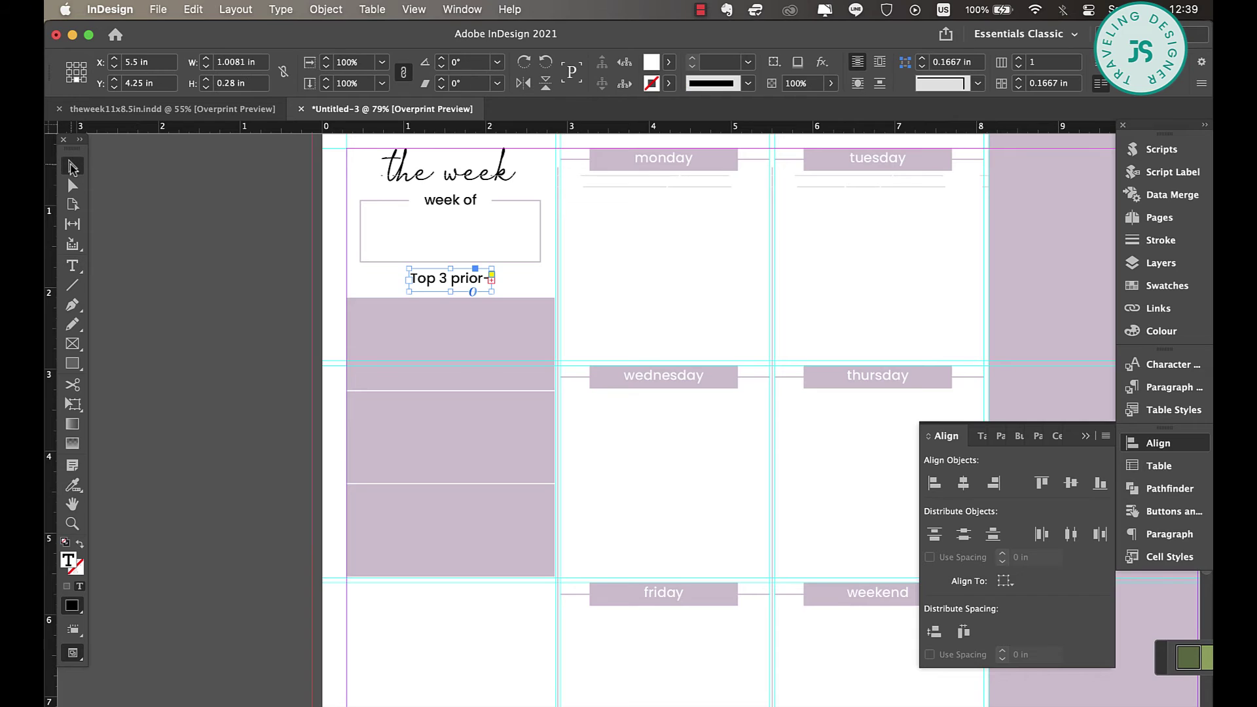
Widen the label to one line, lowercase its first letter, and centre it above the lilac boxes.
left_click_drag(409, 278, 362, 277)
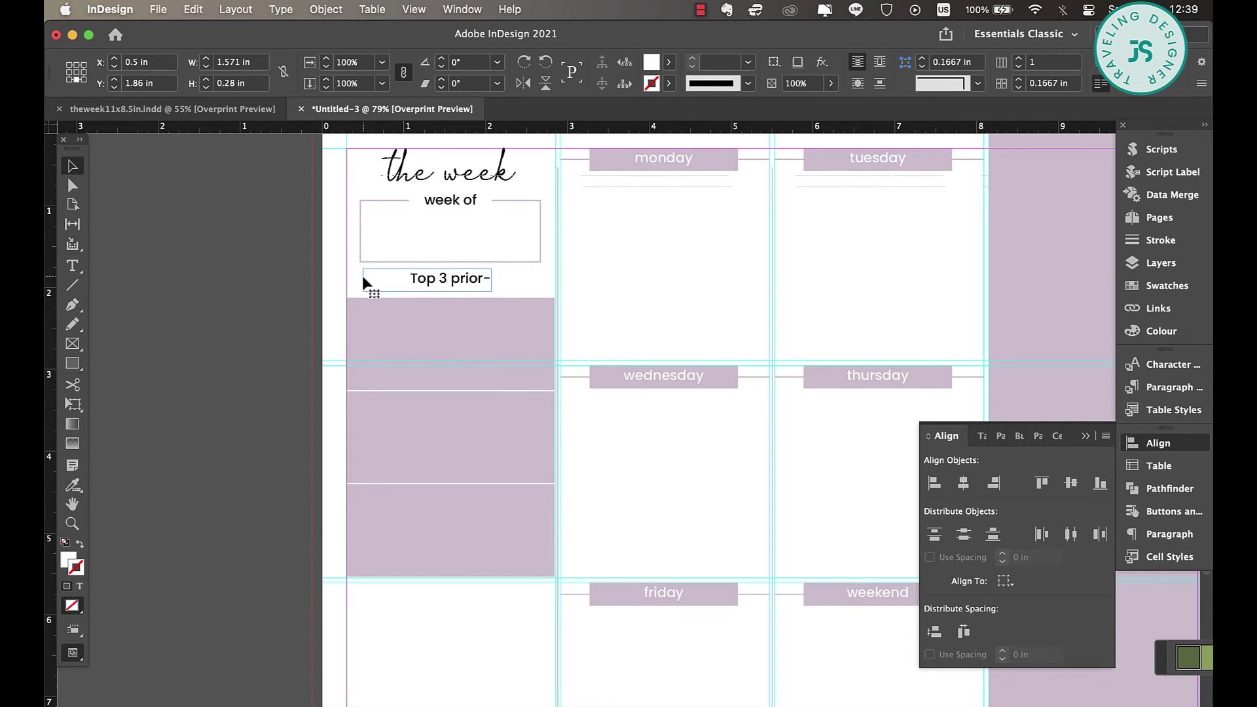
double_click(387, 281)
key("BackSpace")
type("t")
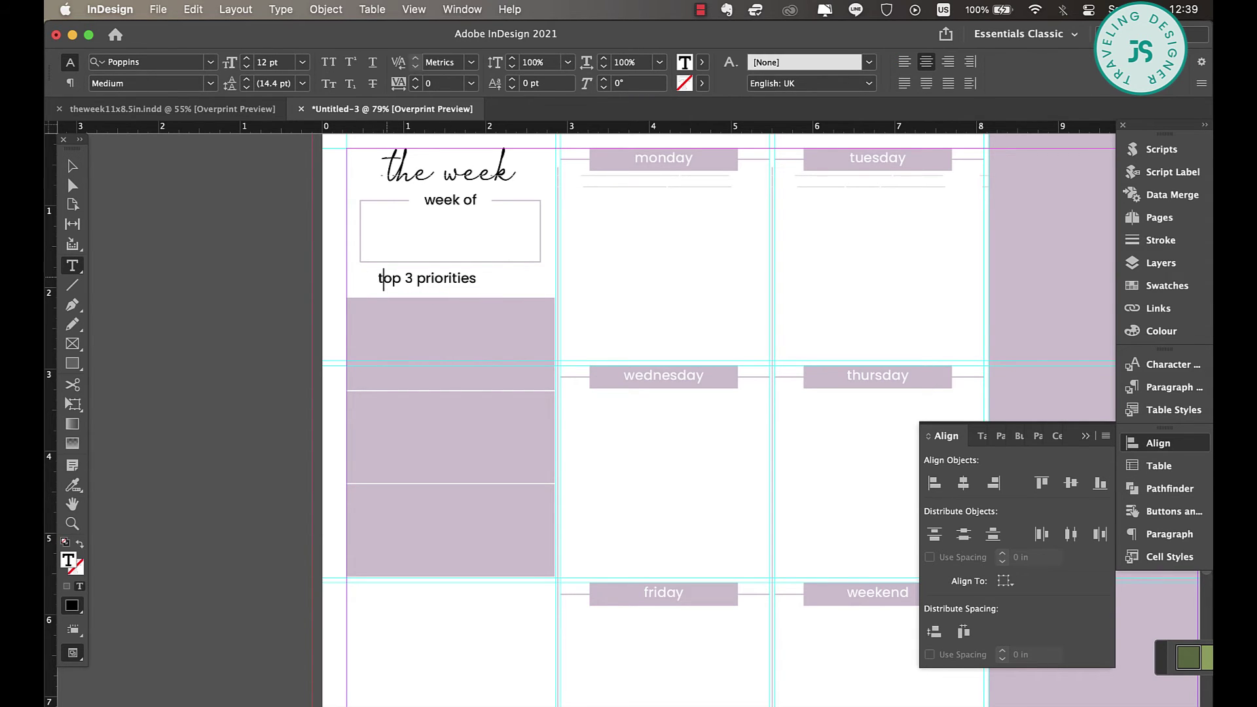
left_click(72, 172)
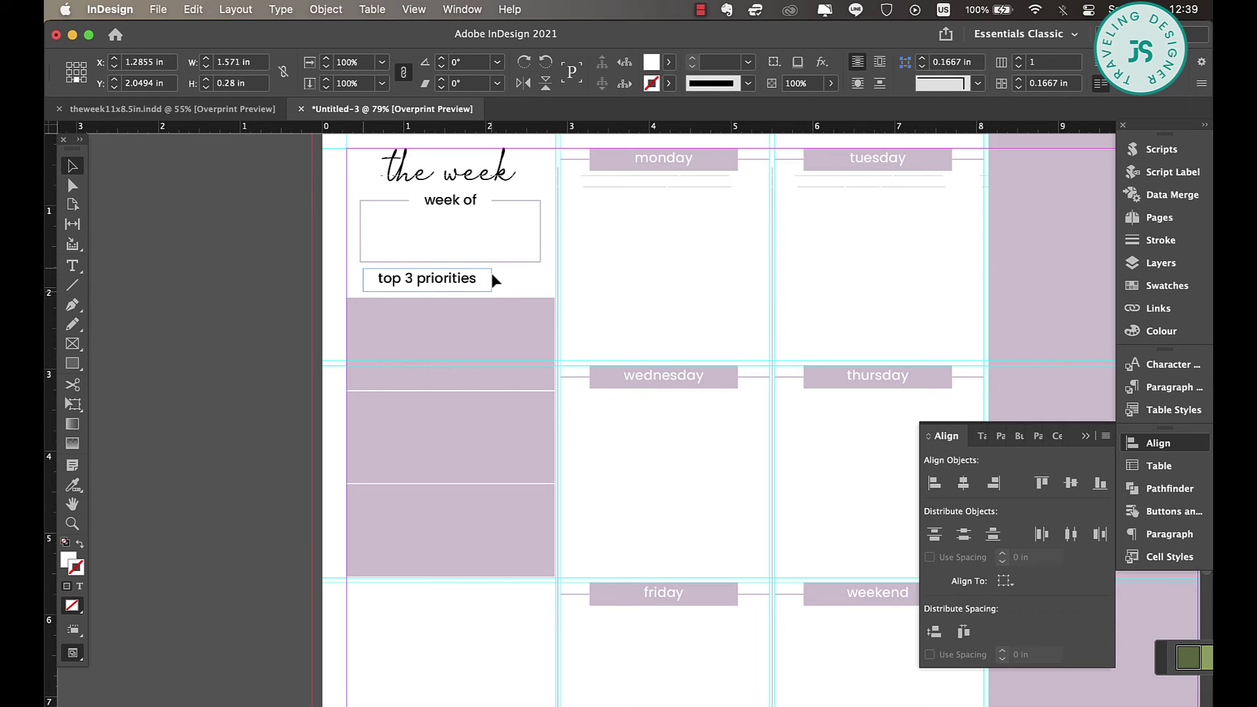
left_click_drag(494, 280, 517, 280)
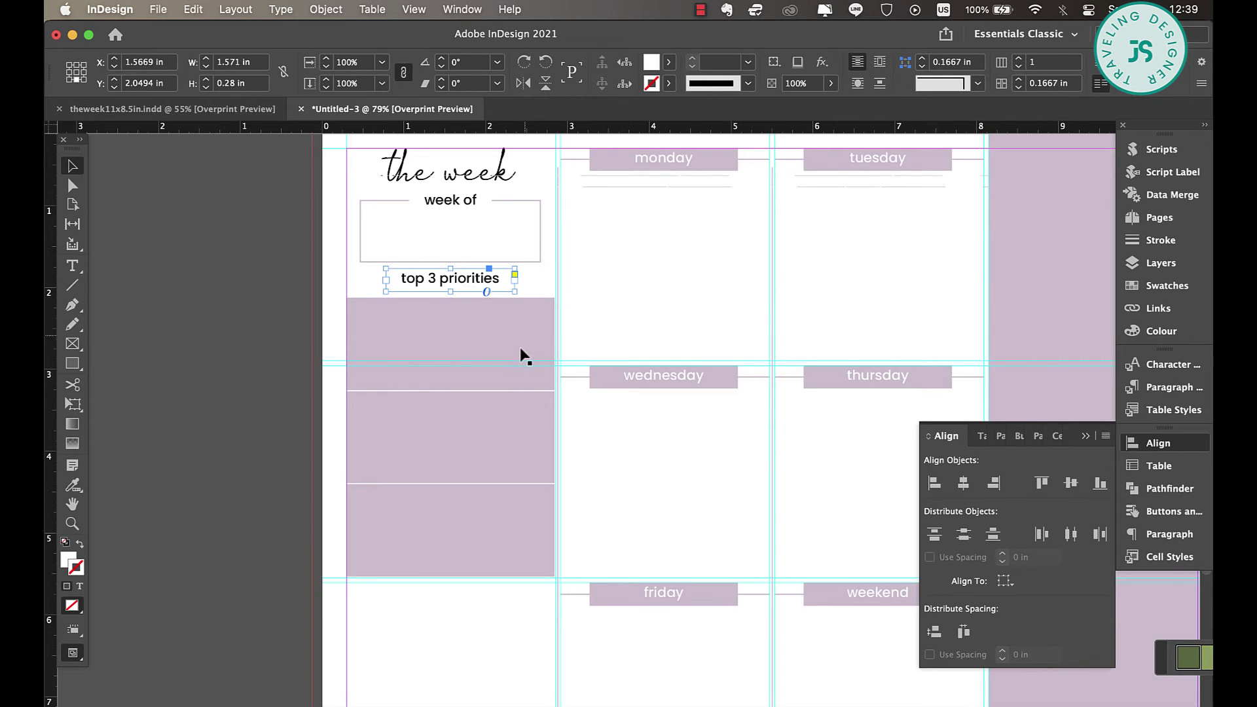
scroll(522, 353, "down", 5)
scroll(493, 191, "up", 3)
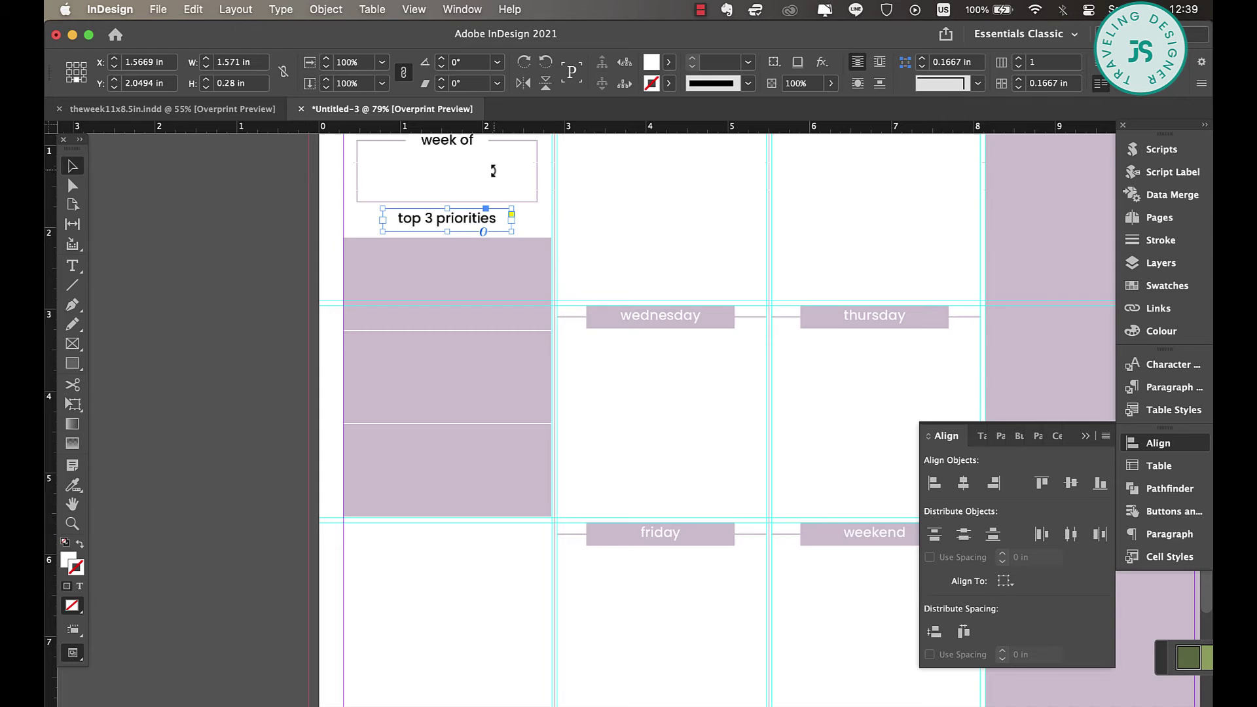
scroll(493, 171, "up", 3)
left_click(482, 175)
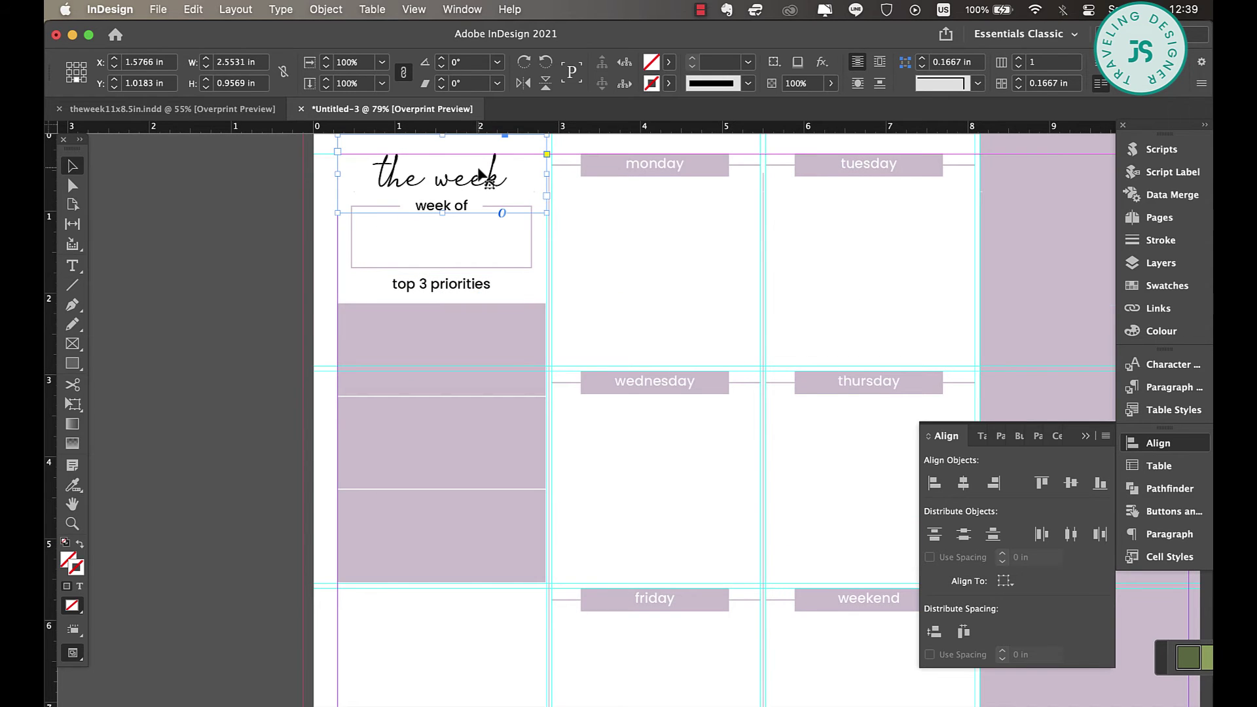
Copy the script title into the bottom-left cell, retype it as 'habits' and scale it down.
left_click_drag(482, 175, 482, 624)
double_click(483, 624)
key("super+a")
type("habits")
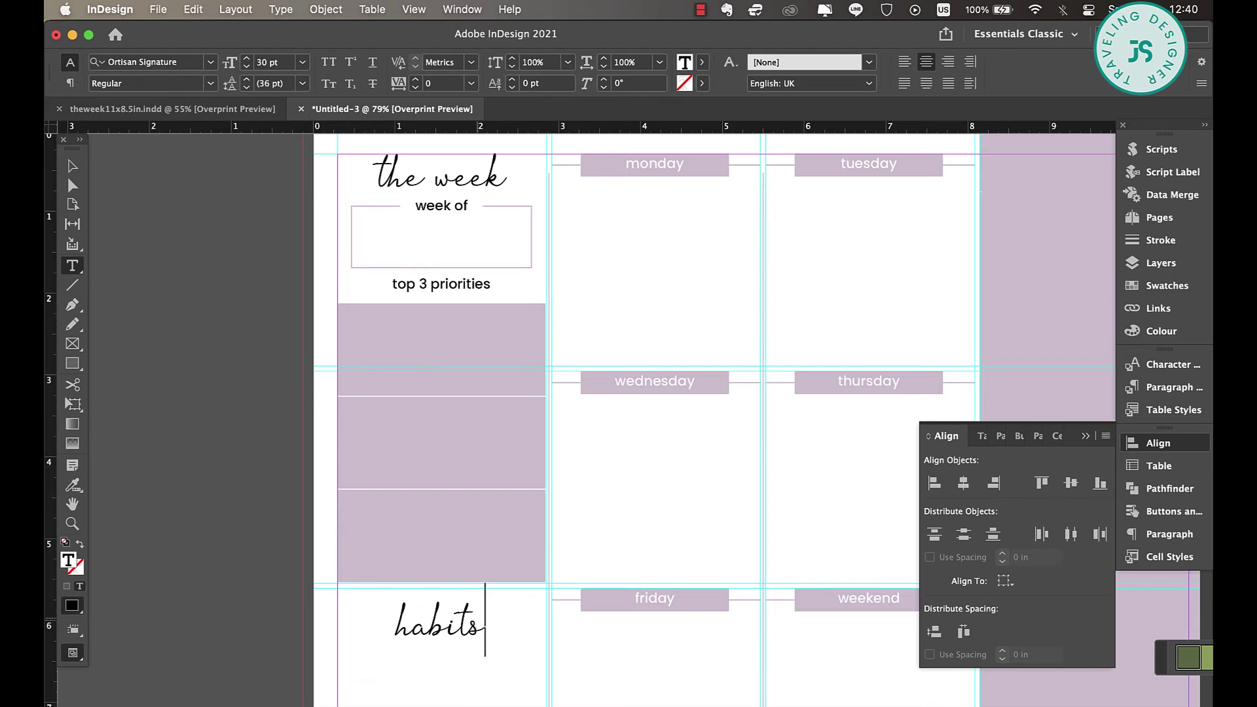
key("super+a")
left_click(71, 164)
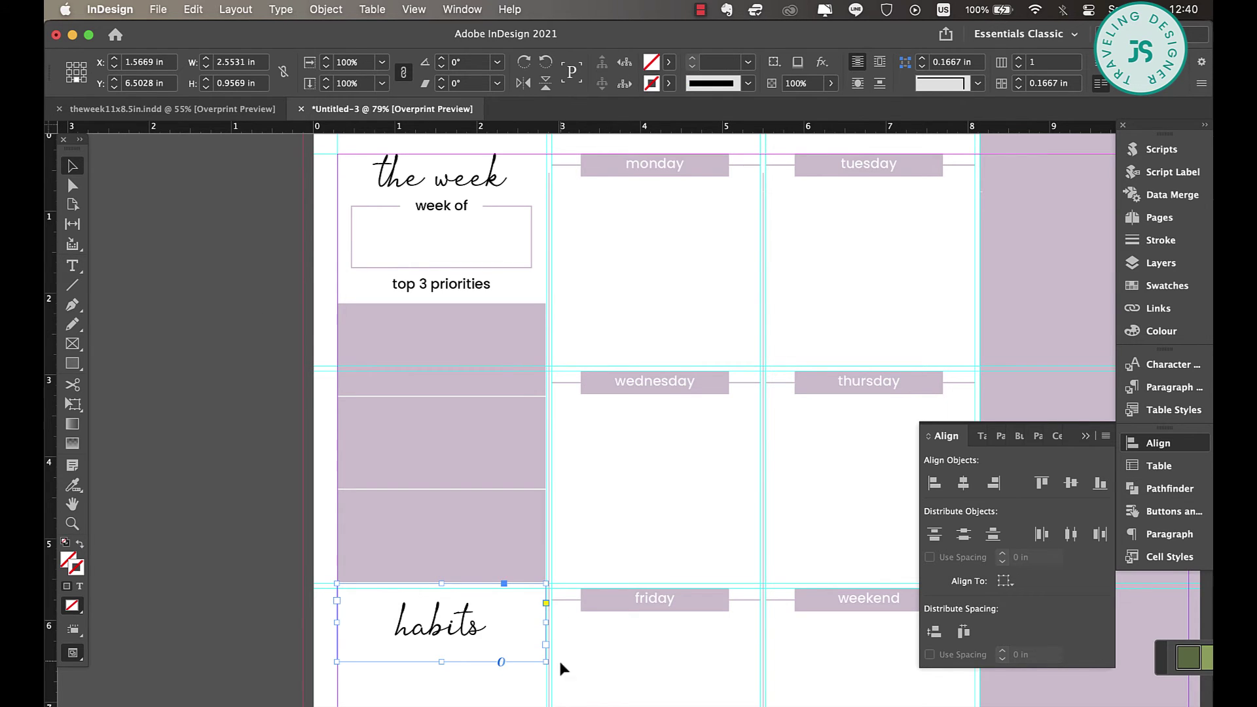
left_click_drag(547, 663, 473, 619)
Draw a seven-row, one-column table below the habits heading.
scroll(473, 612, "down", 5)
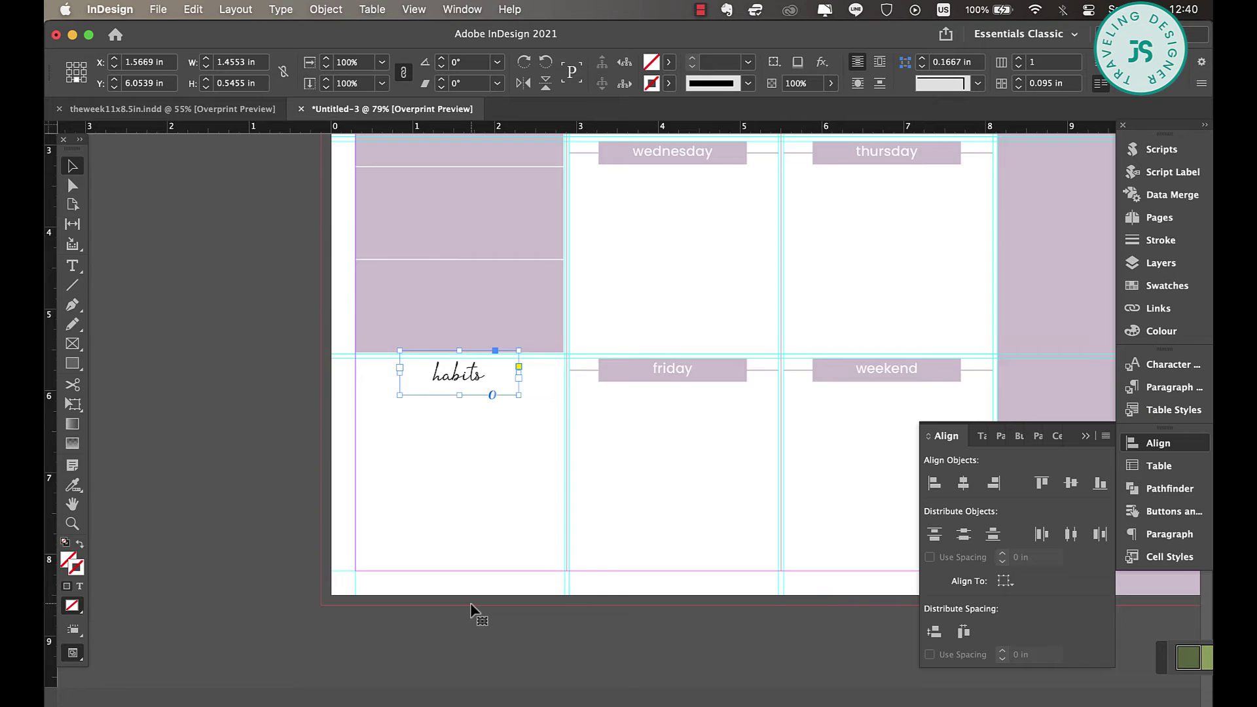
scroll(470, 604, "up", 5)
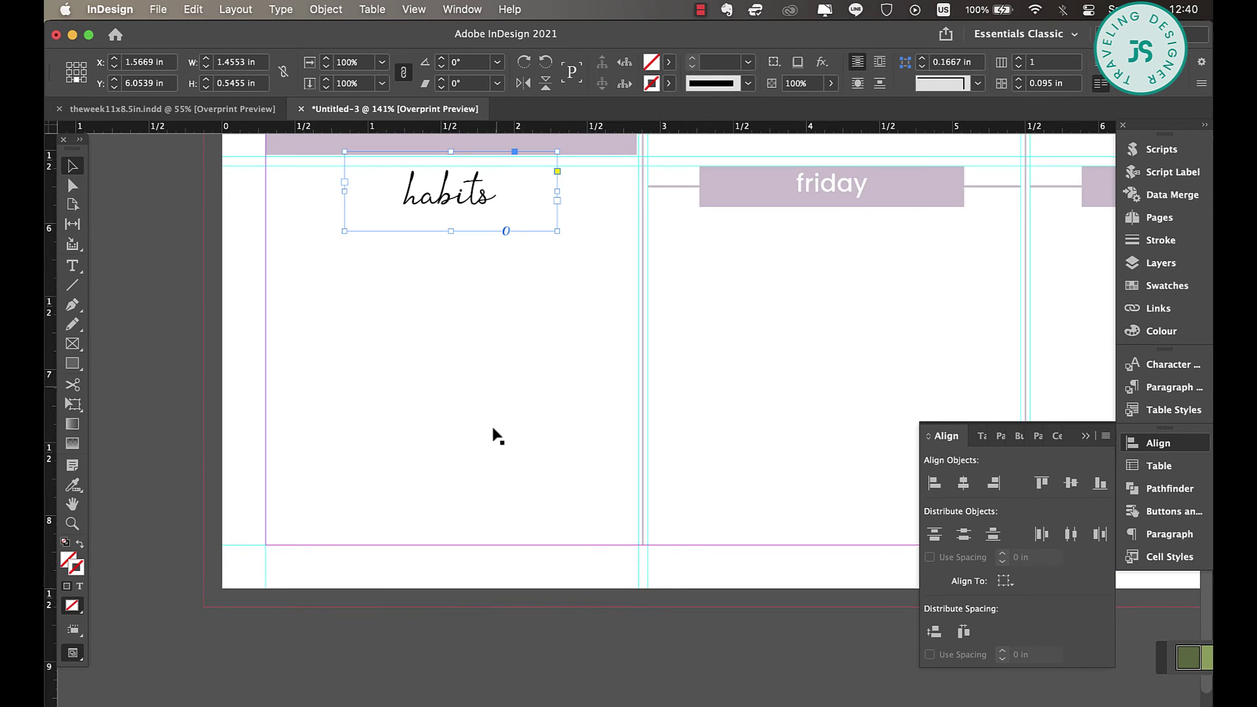
left_click(371, 9)
left_click(377, 32)
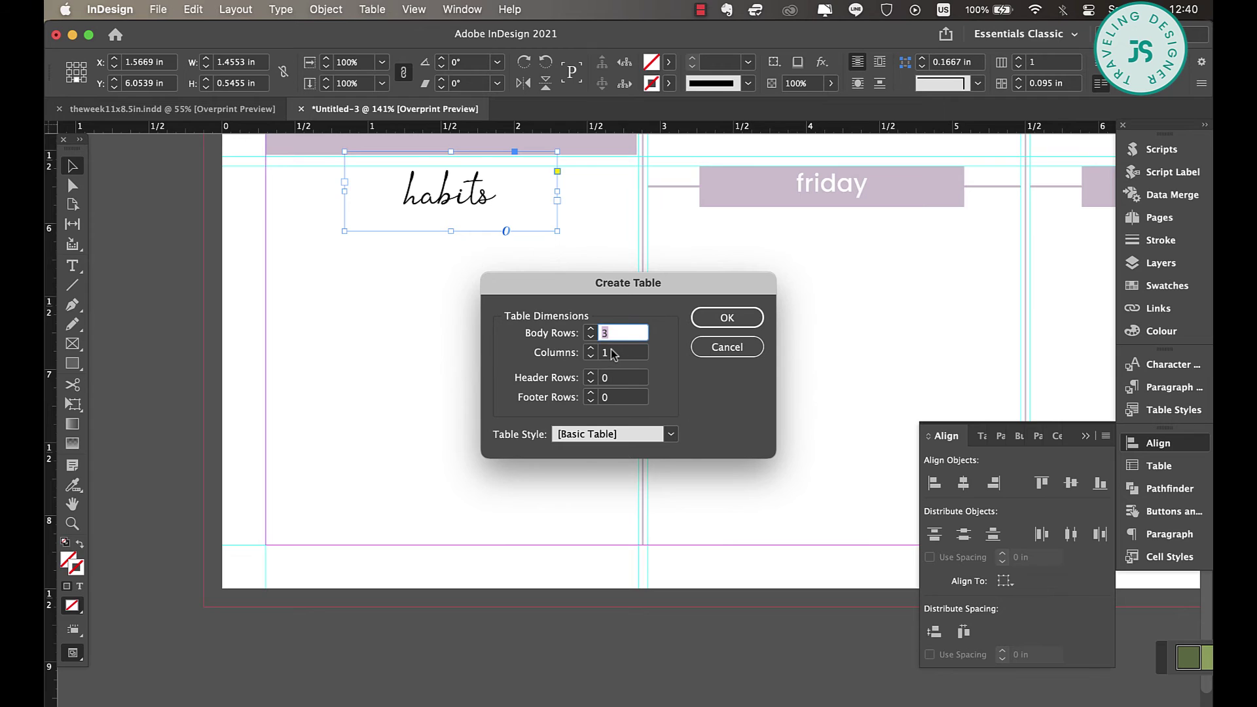
left_click(725, 318)
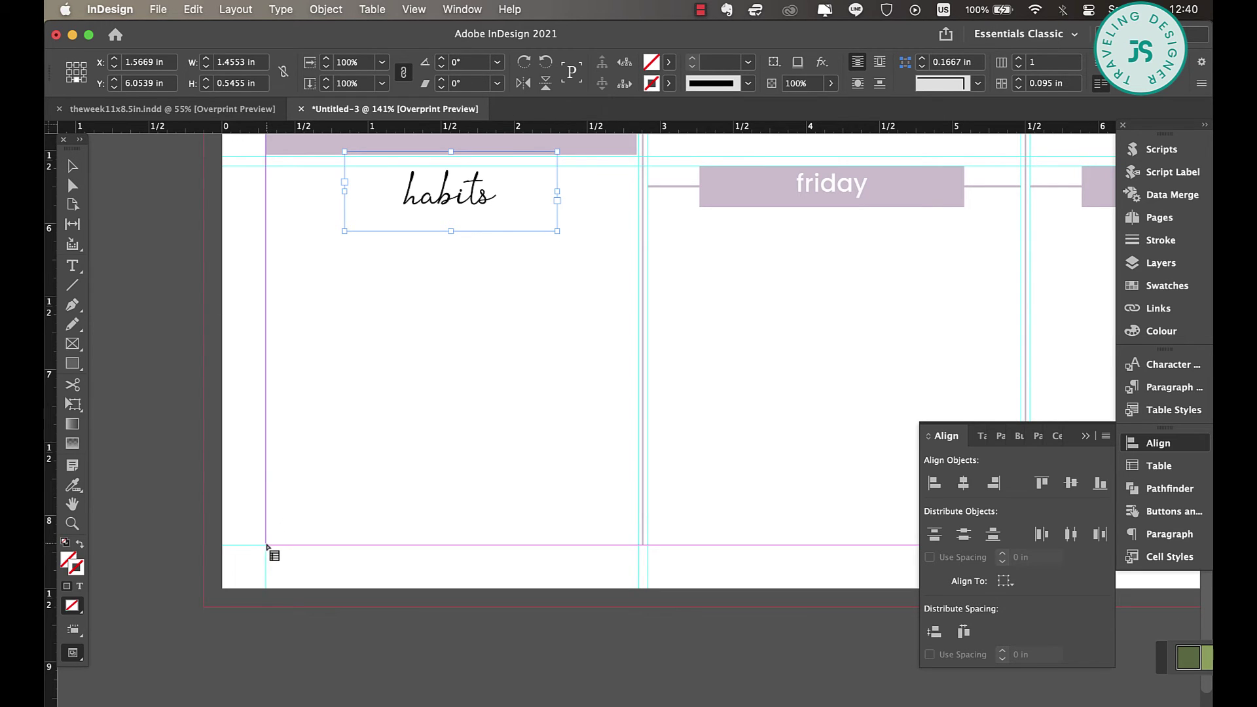
left_click_drag(266, 546, 459, 216)
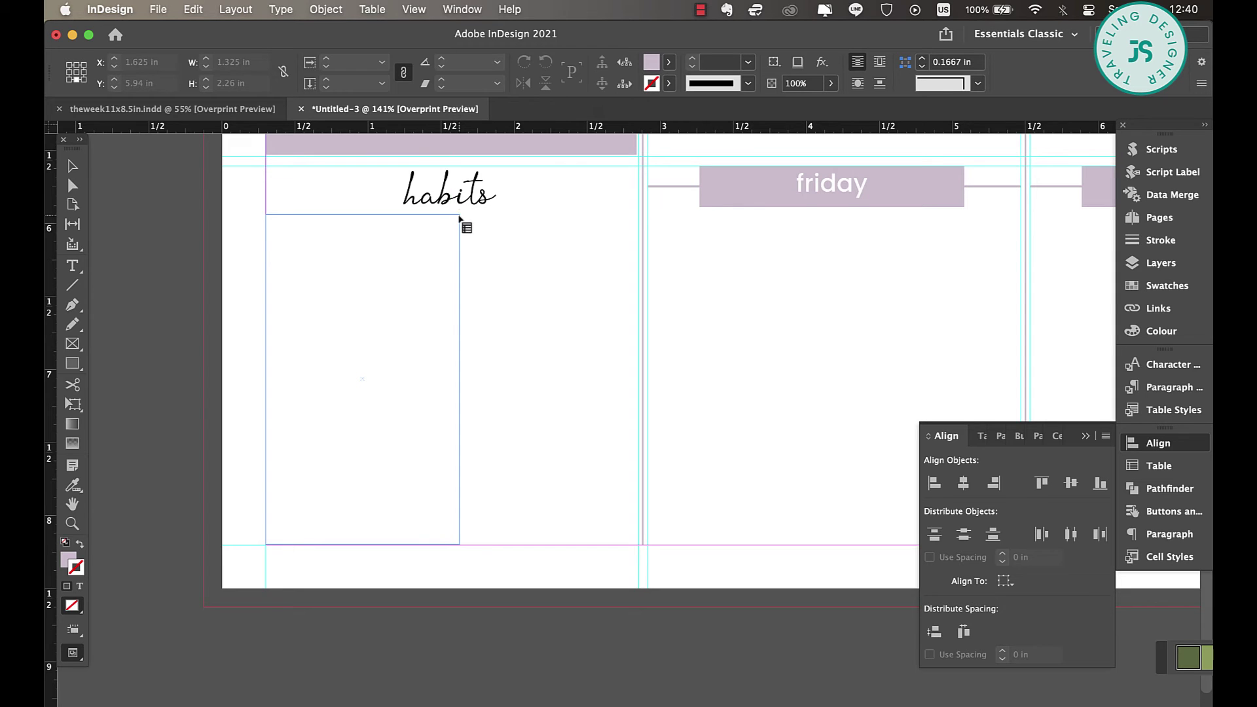
Give the table dotted row lines and set its selected borders to no colour.
left_click(459, 211)
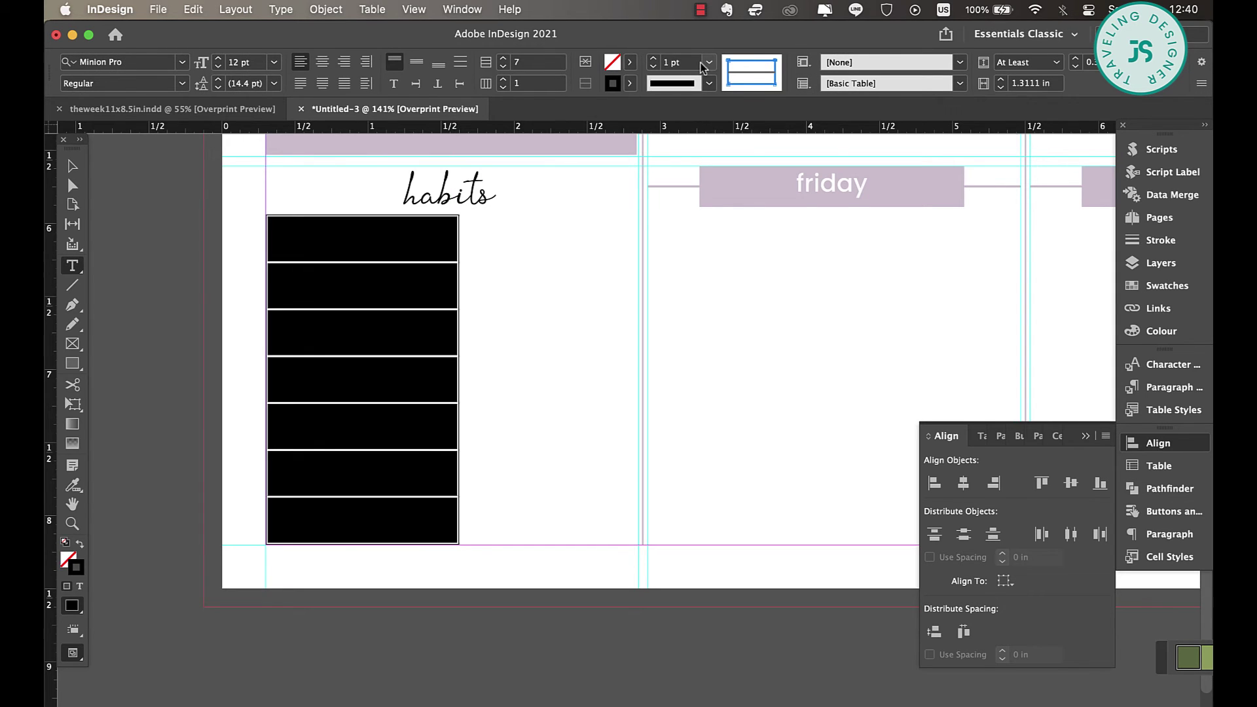
left_click(709, 83)
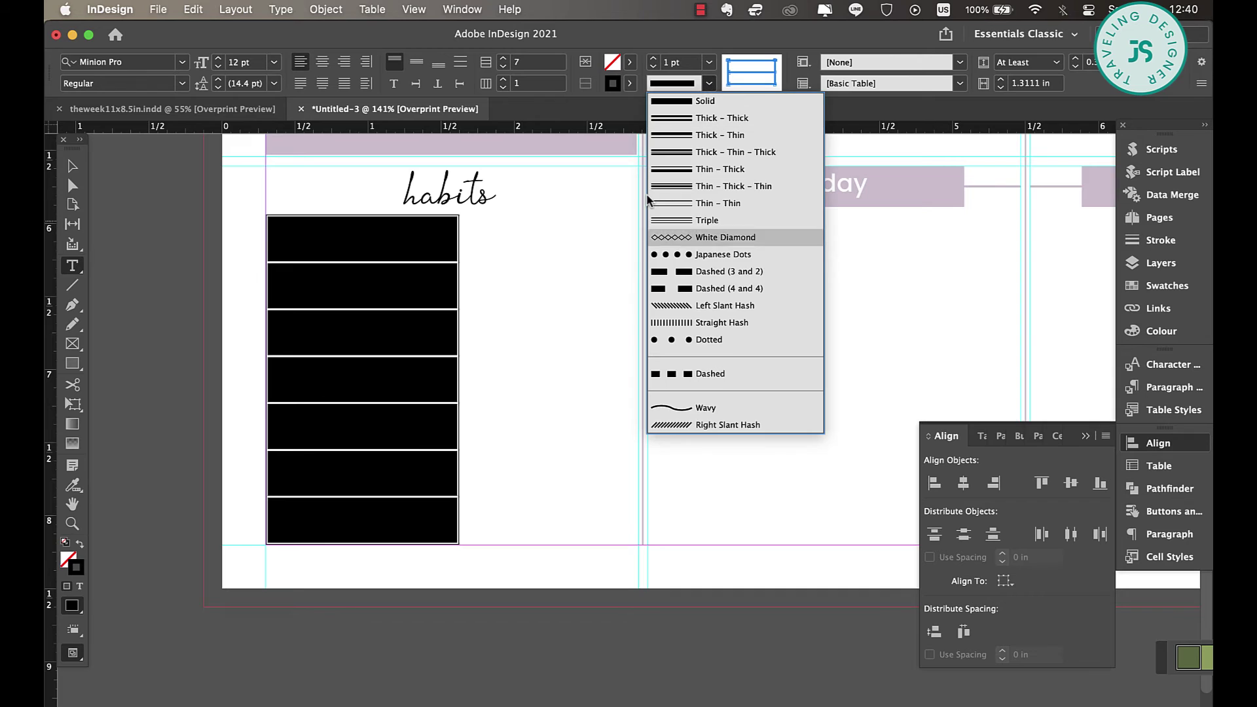
left_click(669, 249)
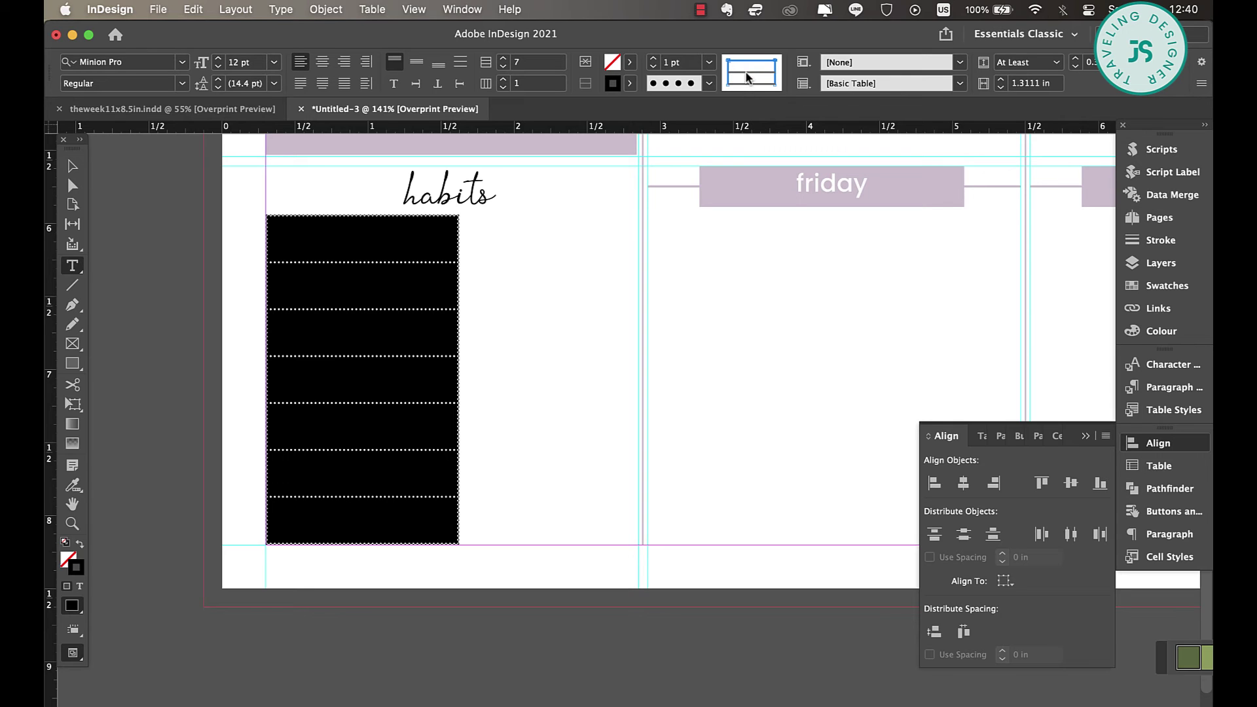
left_click(630, 83)
left_click(466, 133)
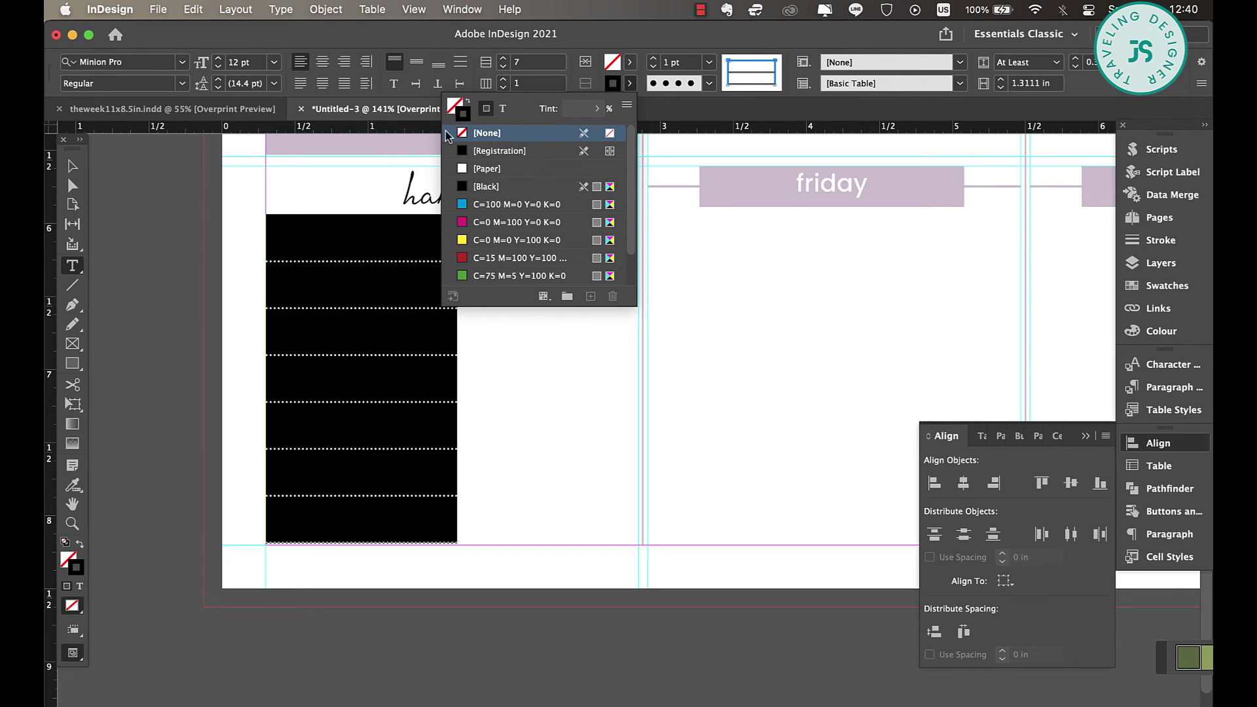
left_click(73, 167)
Draw a small circle beside the first habit row with the Ellipse tool.
scroll(534, 406, "right", 1)
scroll(535, 407, "up", 1)
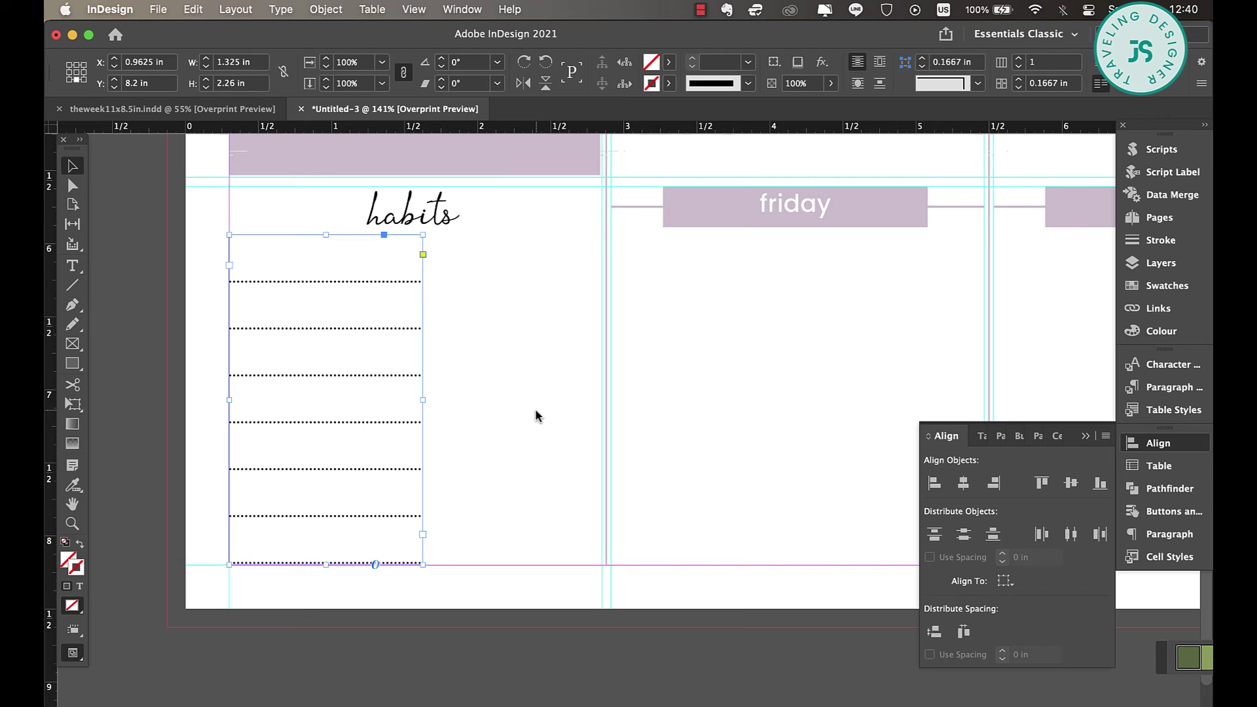
right_click(536, 410)
left_click(74, 364)
left_click(76, 363)
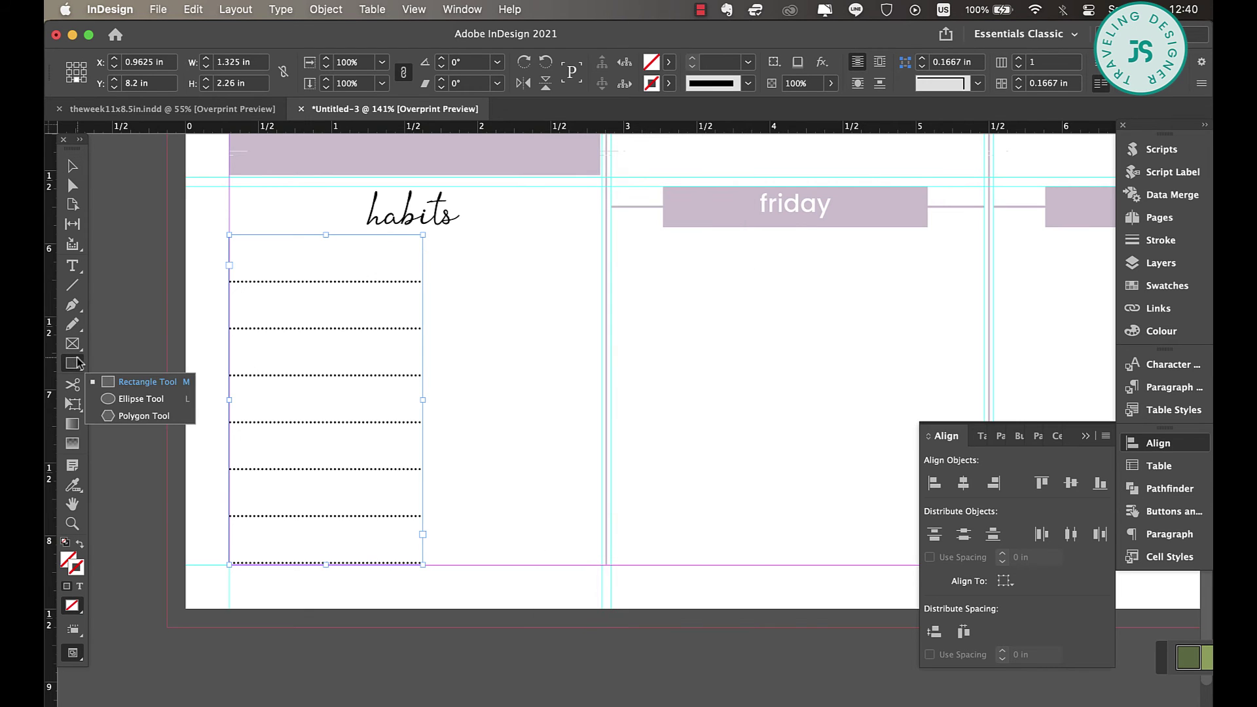
left_click(140, 399)
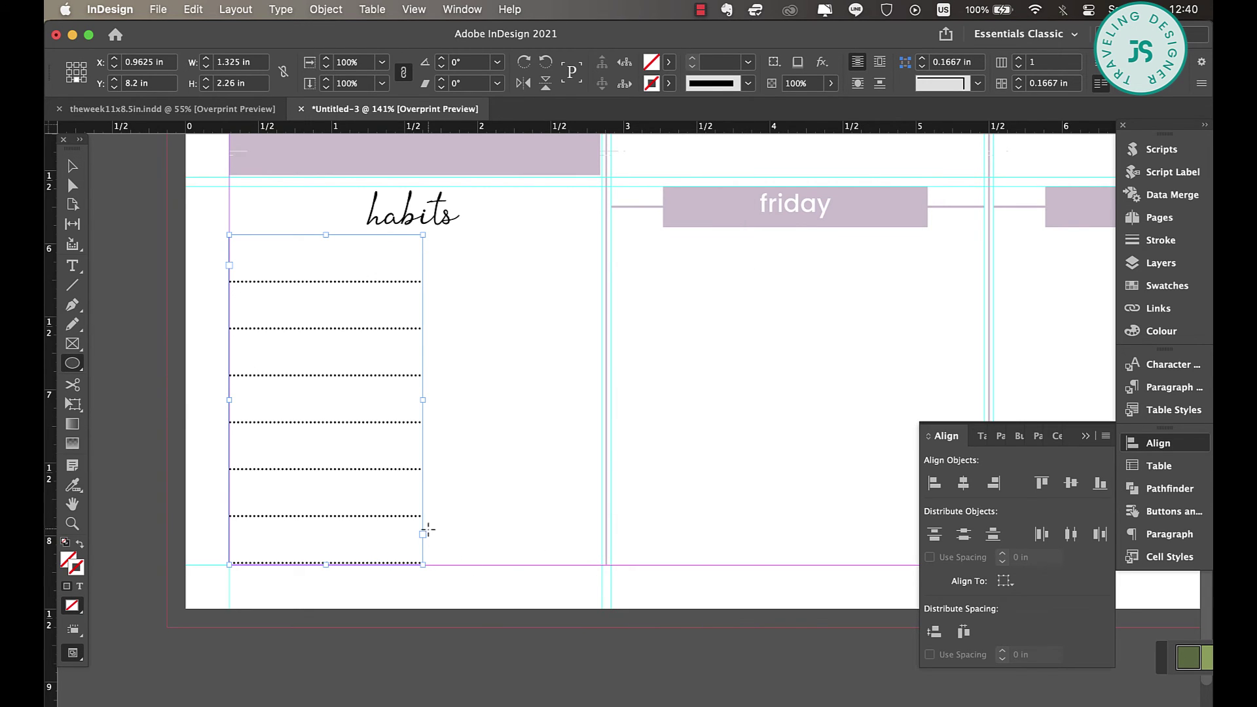
scroll(441, 522, "up", 3)
scroll(441, 522, "left", 1)
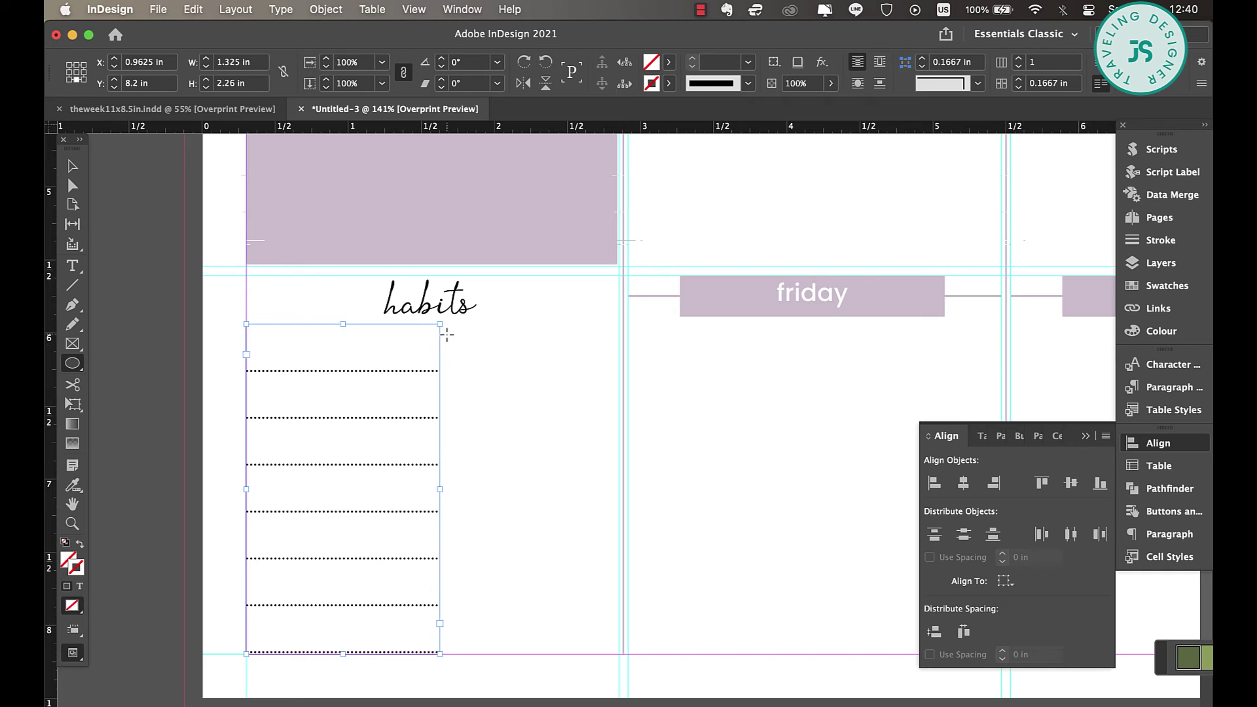
left_click_drag(446, 332, 606, 350)
left_click(77, 170)
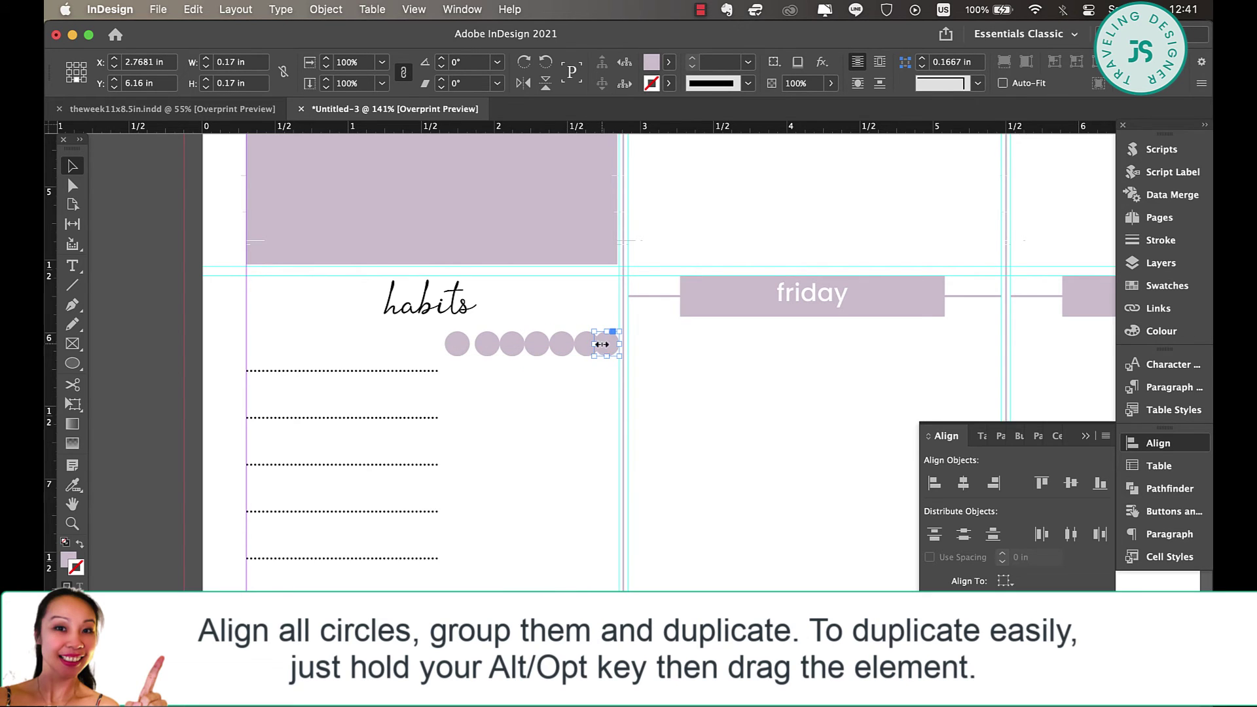
Arrange the circles into seven even rows of seven, aligning their right edges.
left_click_drag(456, 347, 457, 637)
key("Up")
key("Down")
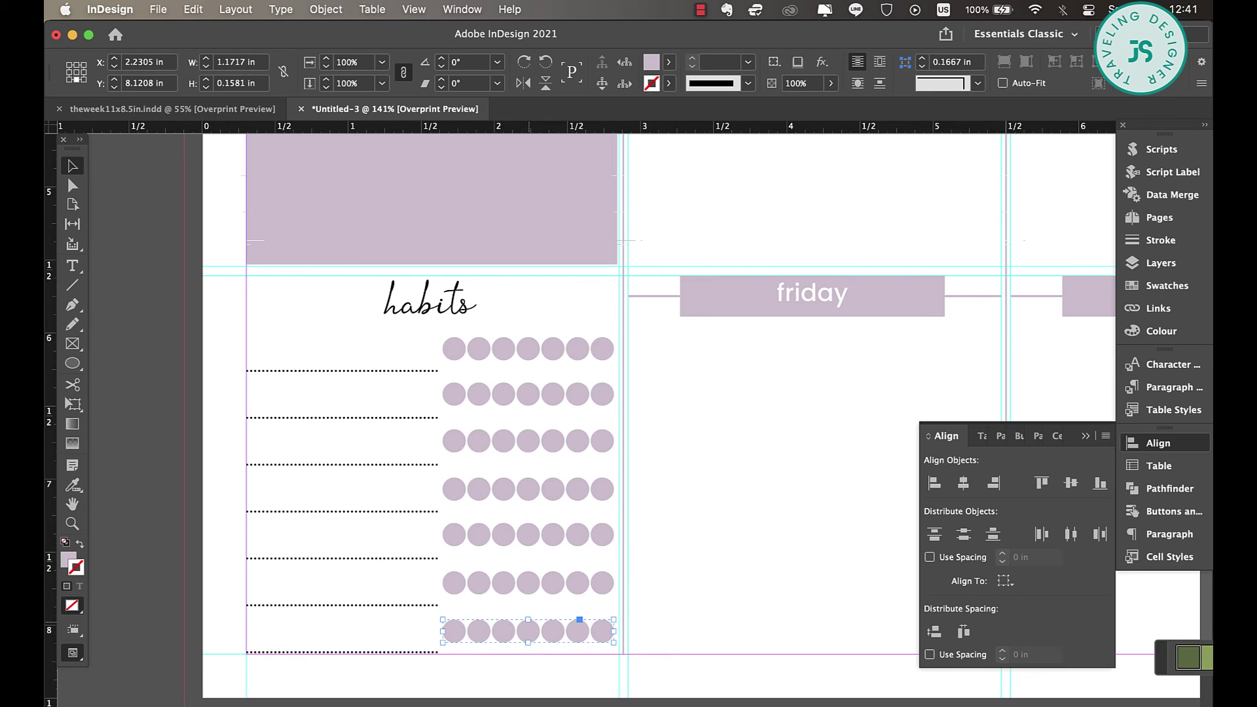
left_click_drag(580, 677, 580, 343)
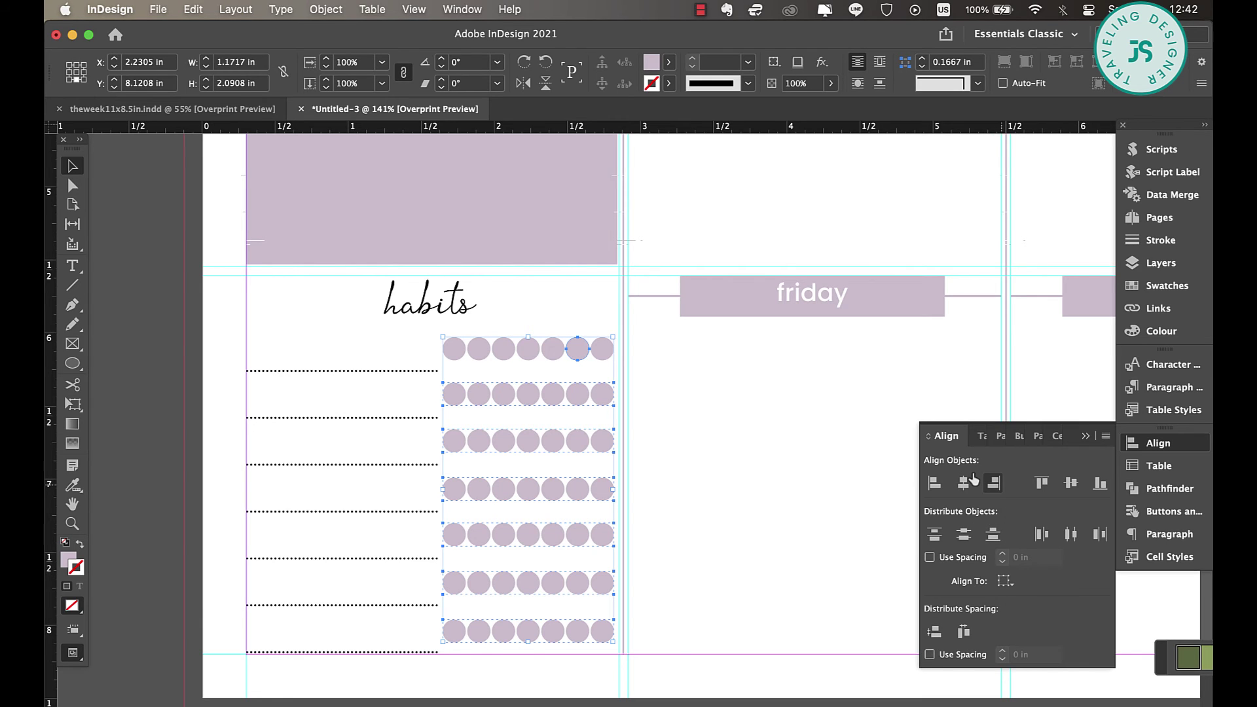
left_click(993, 482)
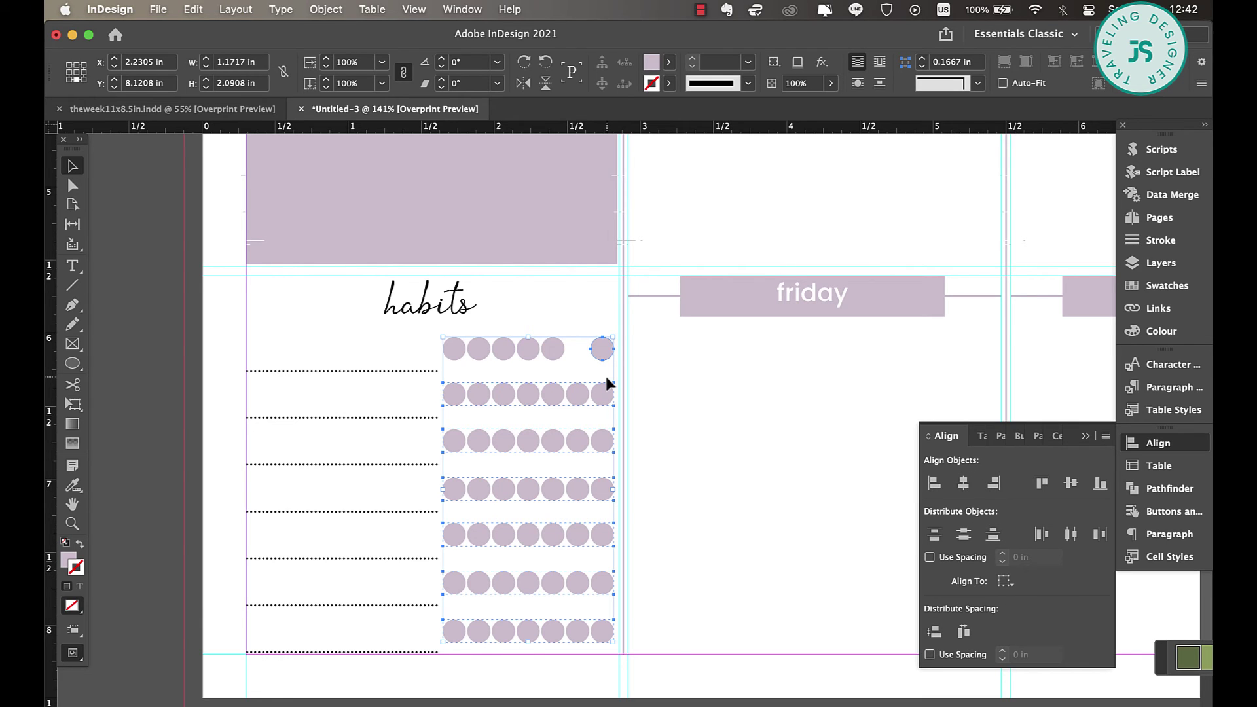
left_click(610, 310)
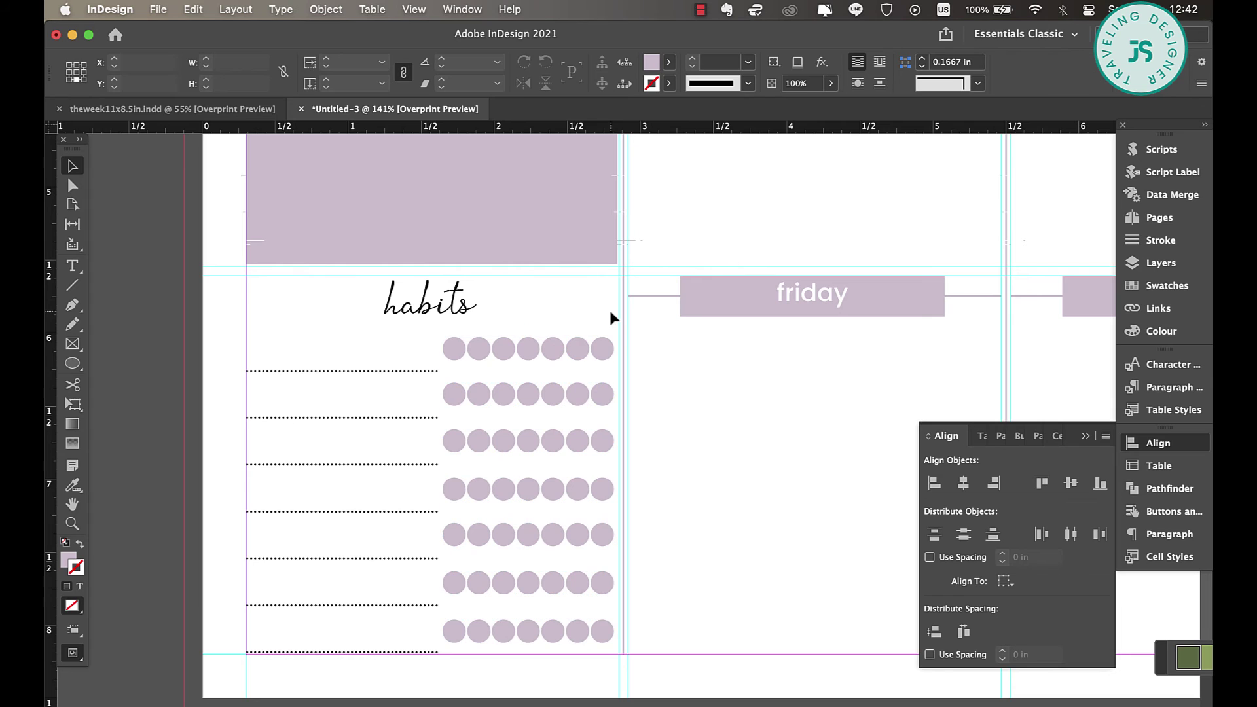
left_click(602, 369)
scroll(676, 466, "up", 5)
scroll(675, 466, "right", 5)
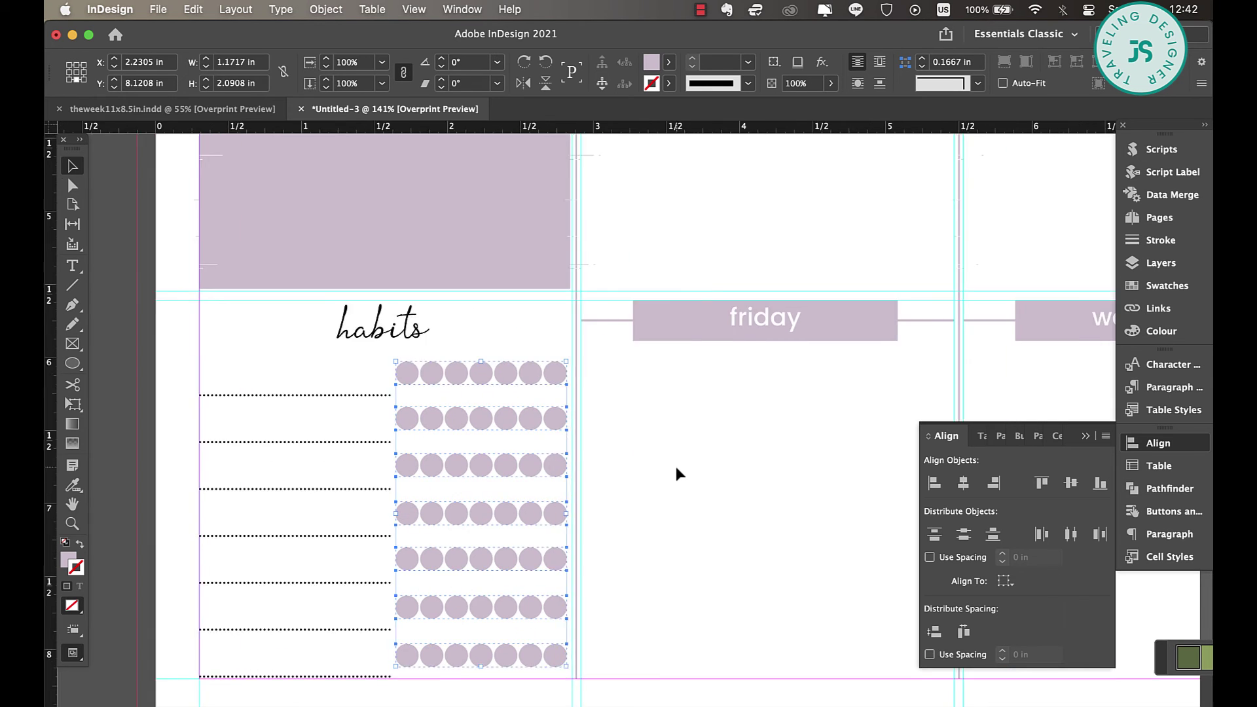
Paste a copy of the top 3 priorities heading at the notes column top, widened to its right margin.
scroll(675, 466, "down", 5)
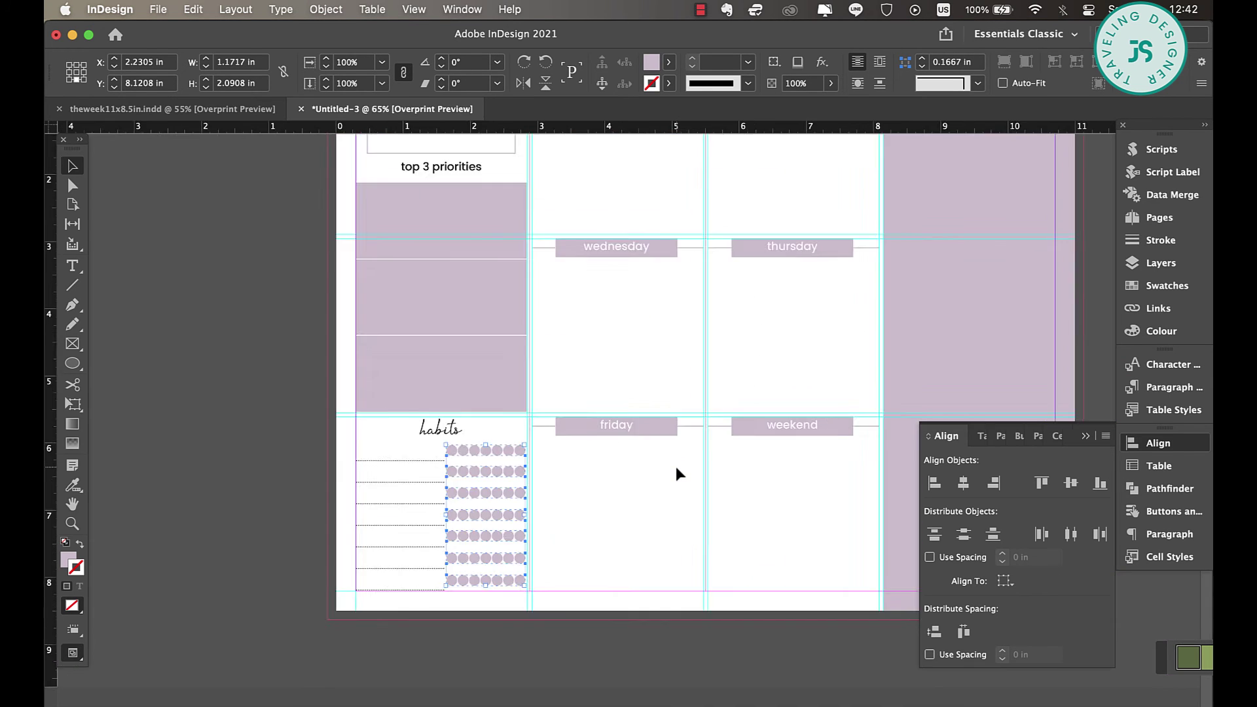
left_click(528, 322)
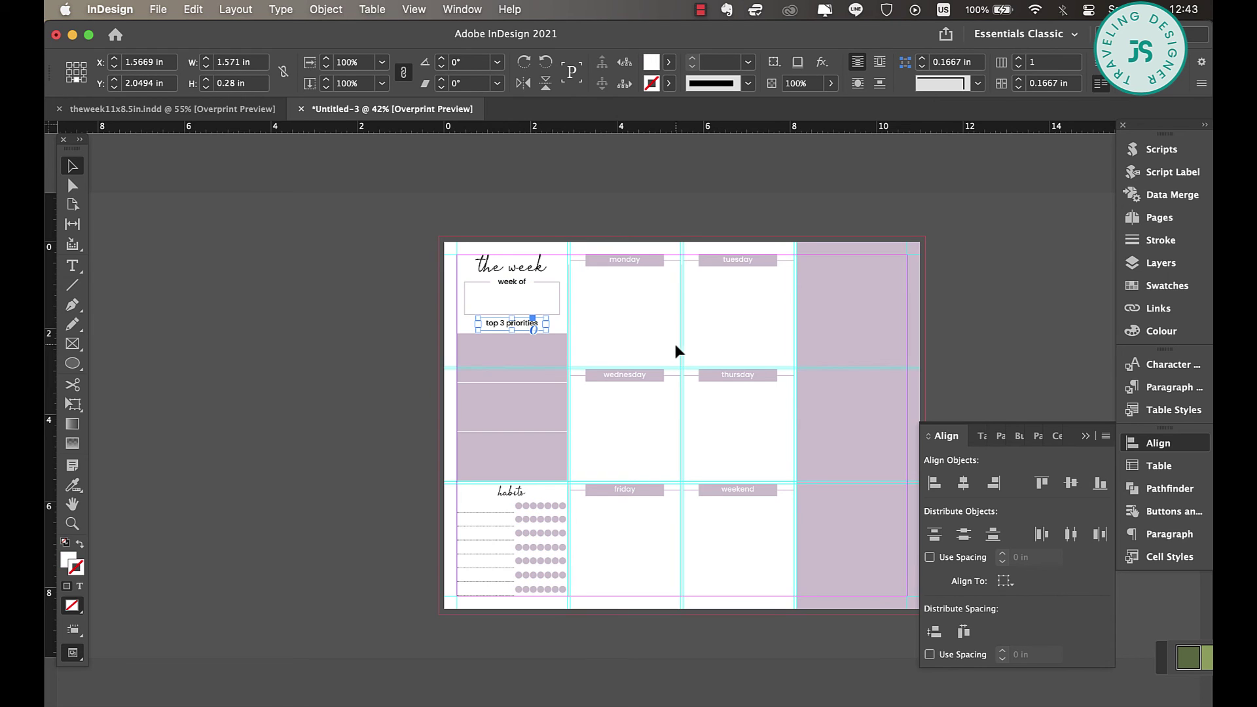
scroll(673, 340, "right", 3)
scroll(676, 345, "up", 3)
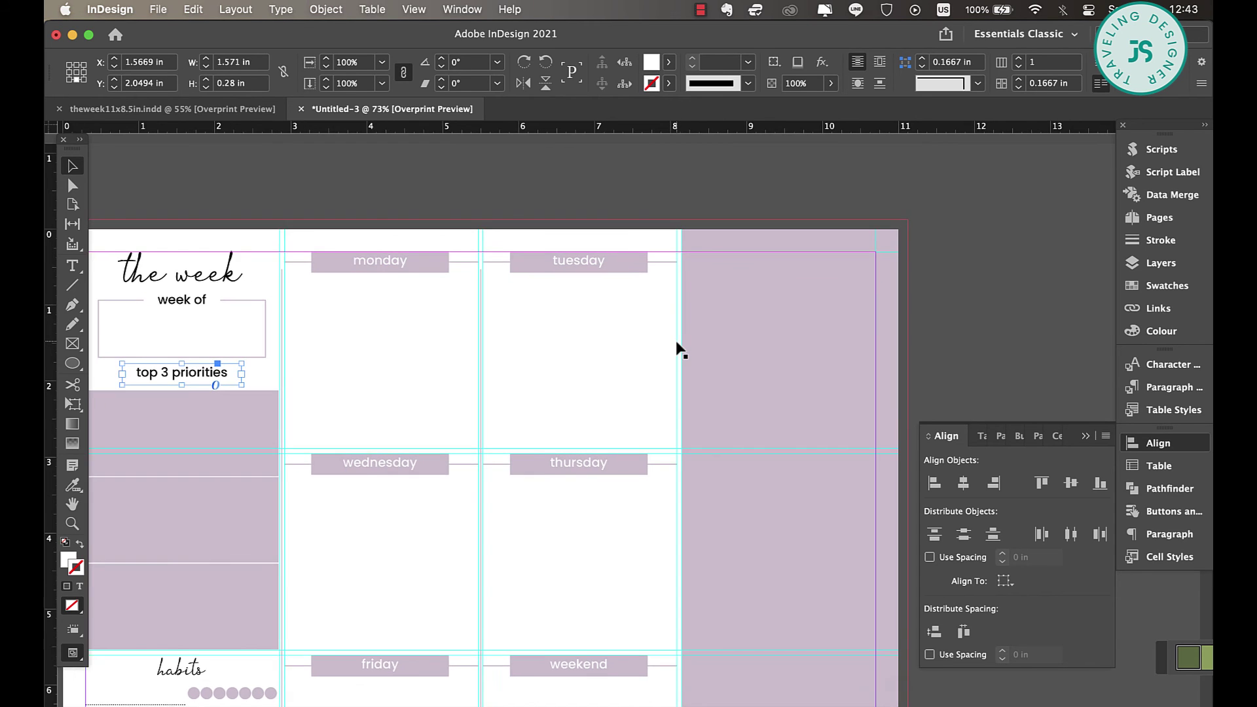
scroll(674, 344, "up", 2)
scroll(670, 346, "right", 2)
scroll(670, 347, "up", 1)
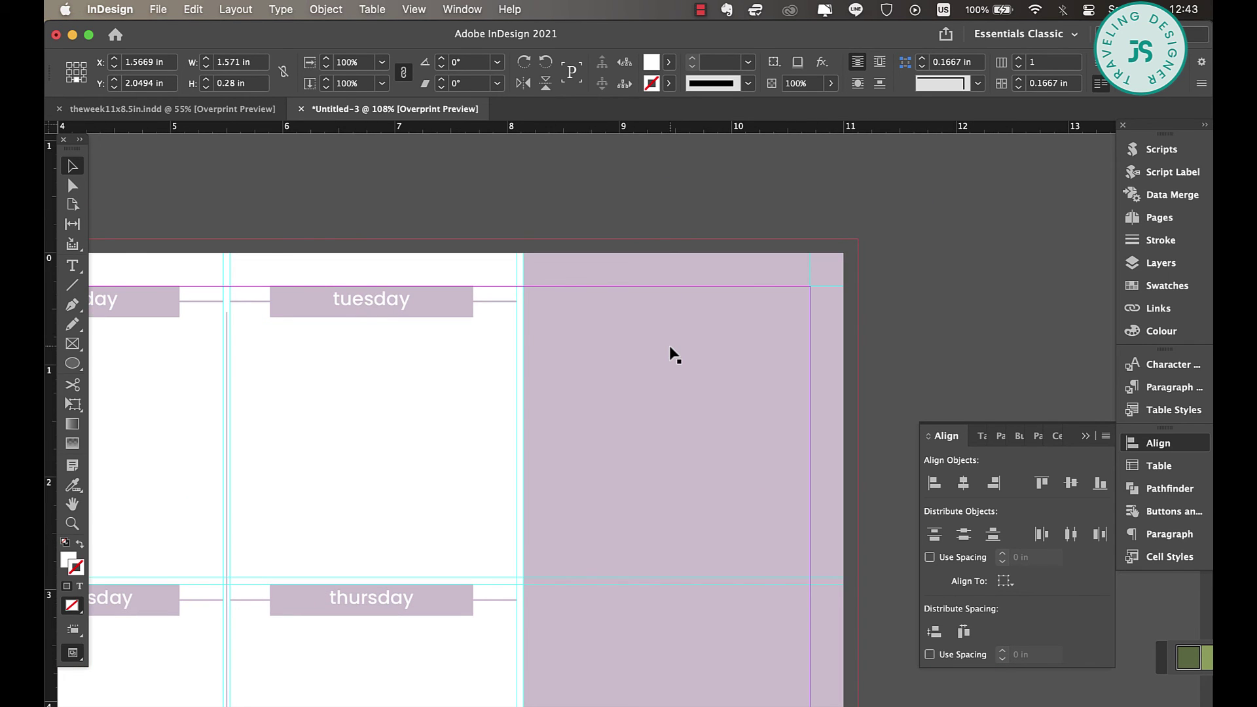
key("super+v")
left_click_drag(718, 380, 668, 306)
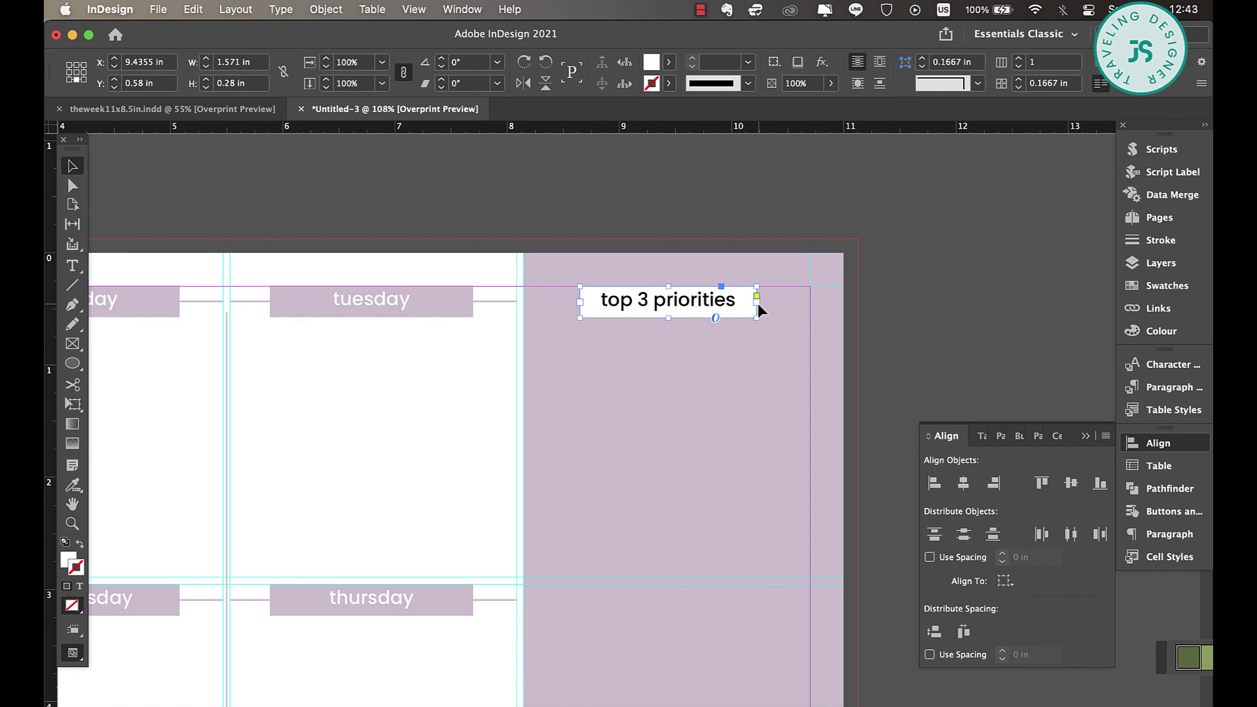
left_click_drag(756, 303, 809, 307)
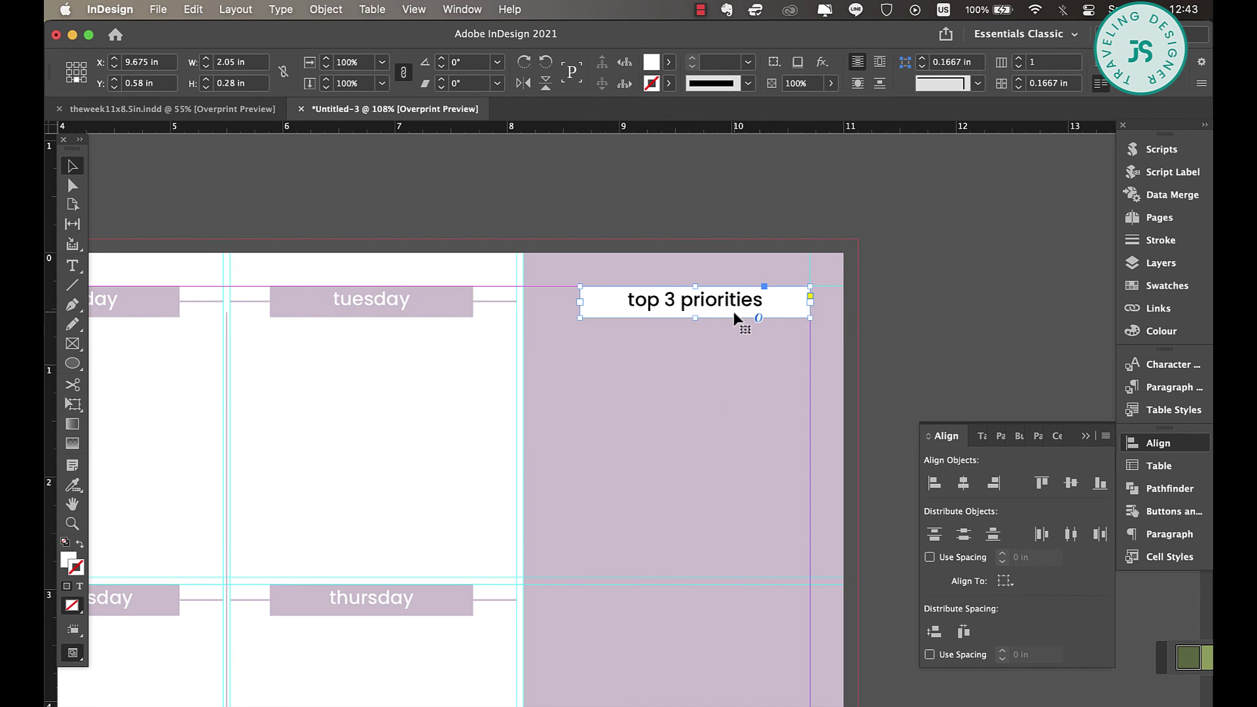
Set the heading frame's fill to None and retype the text as 'notes | ideas | to dos'.
left_click(669, 62)
left_click(526, 112)
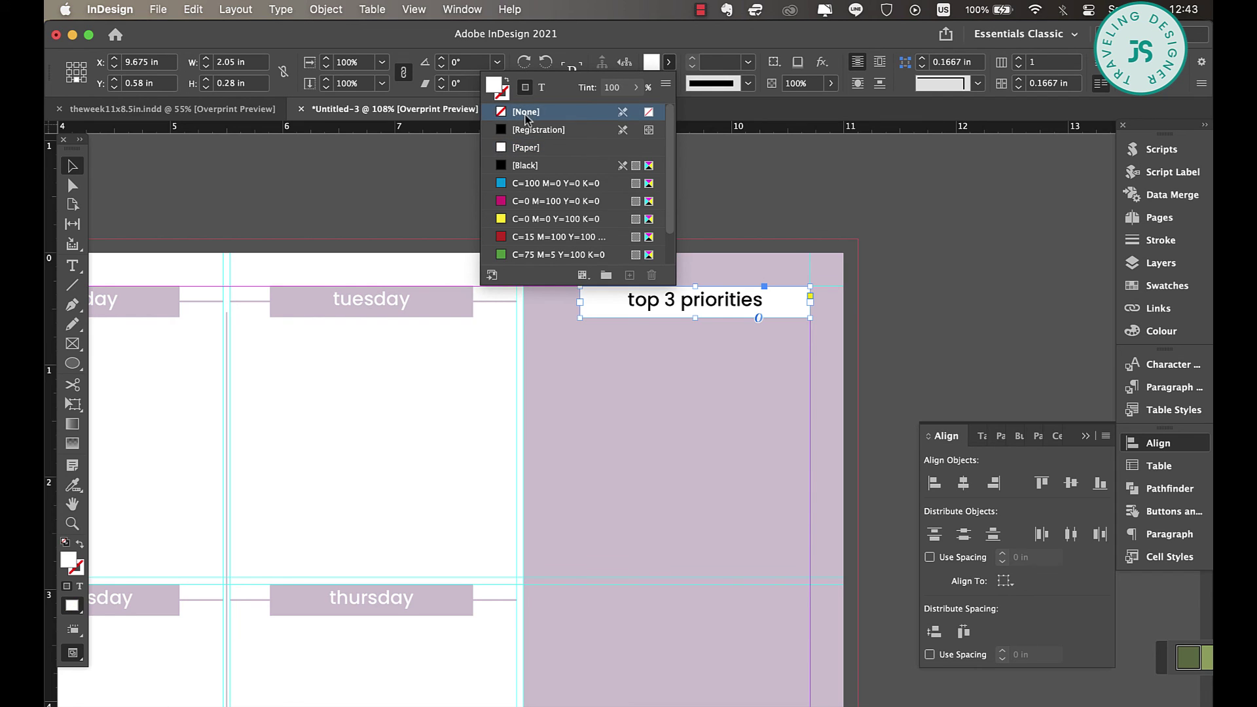
double_click(733, 304)
key("super+a")
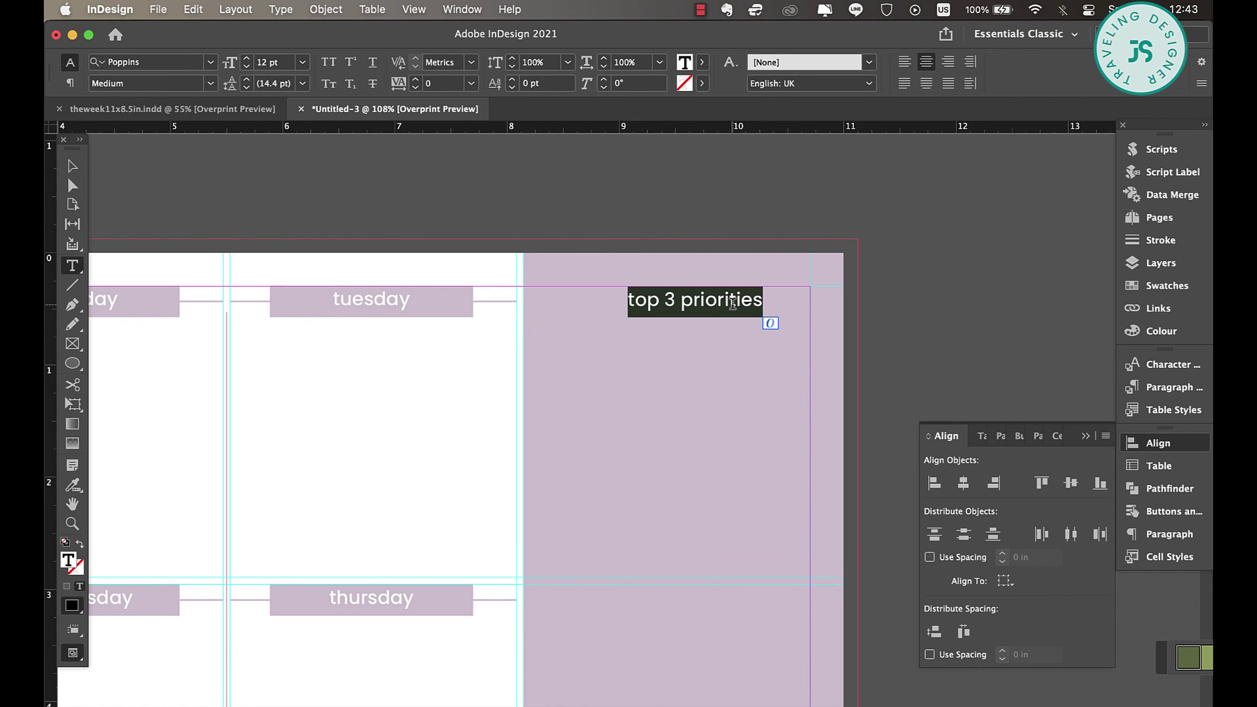
type("notes")
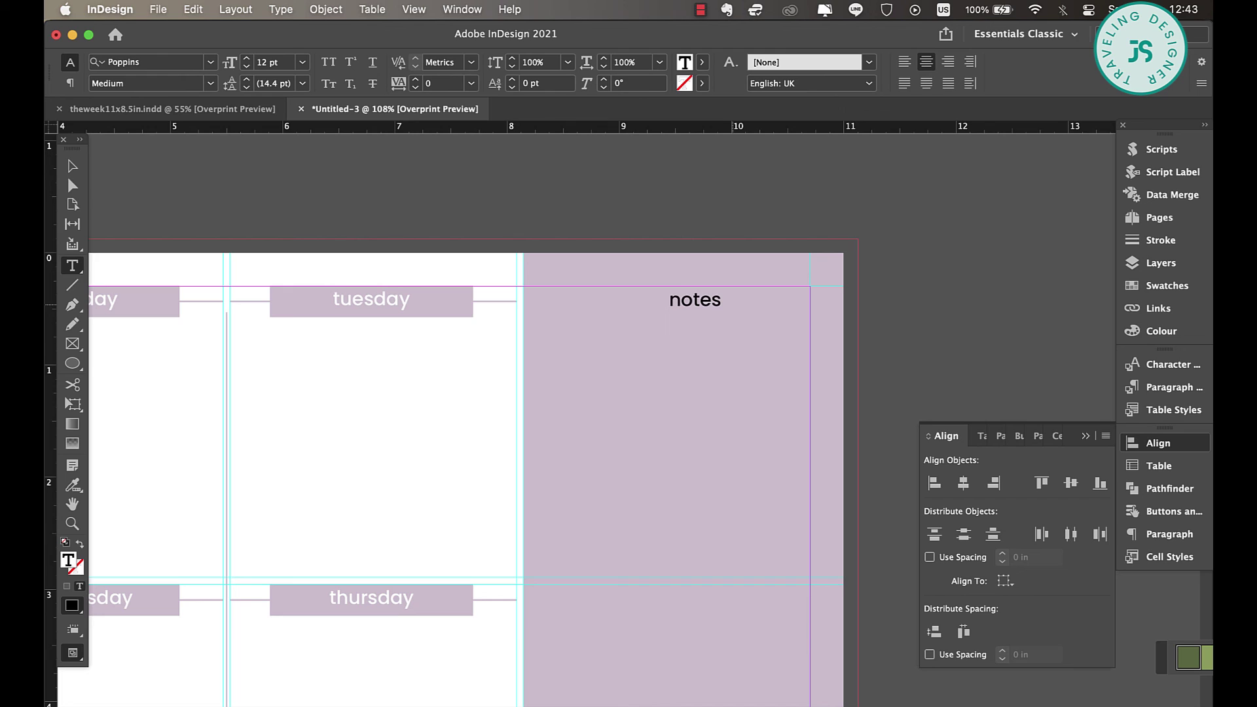
key("BackSpace")
key("BackSpace")
key("BackSpace")
key("BackSpace")
key("BackSpace")
type("Notes  |  ideas")
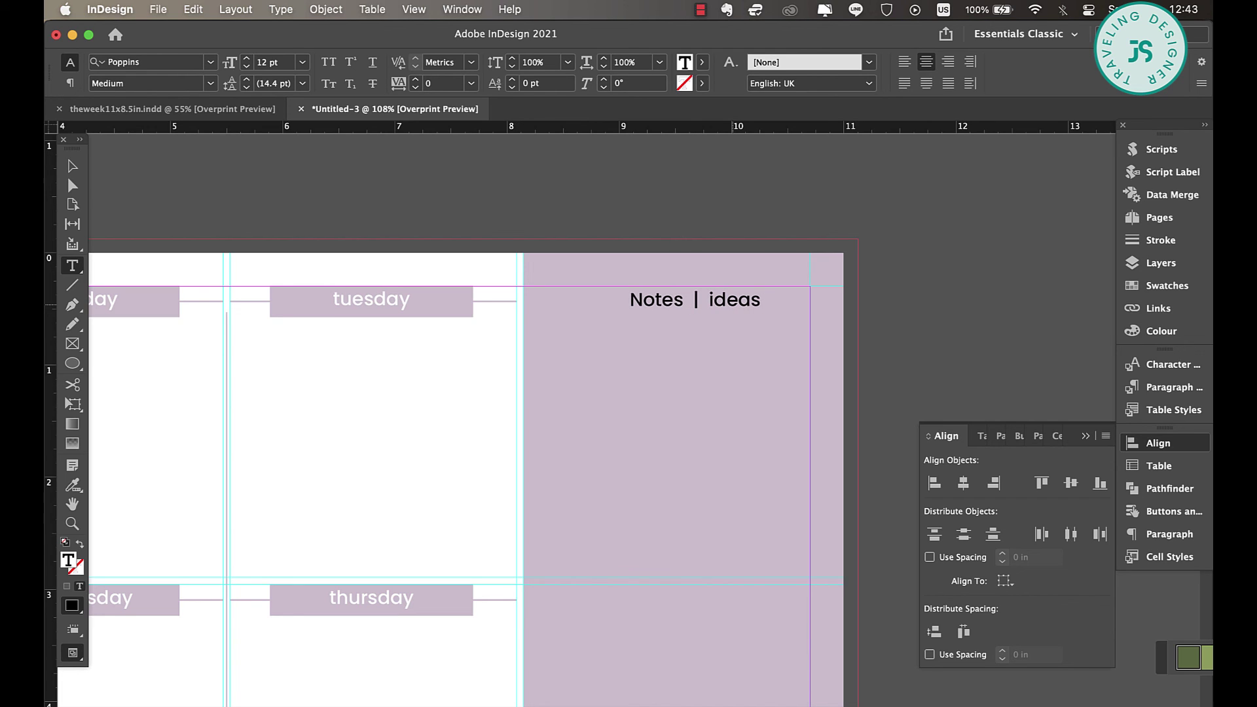
type("  |  ")
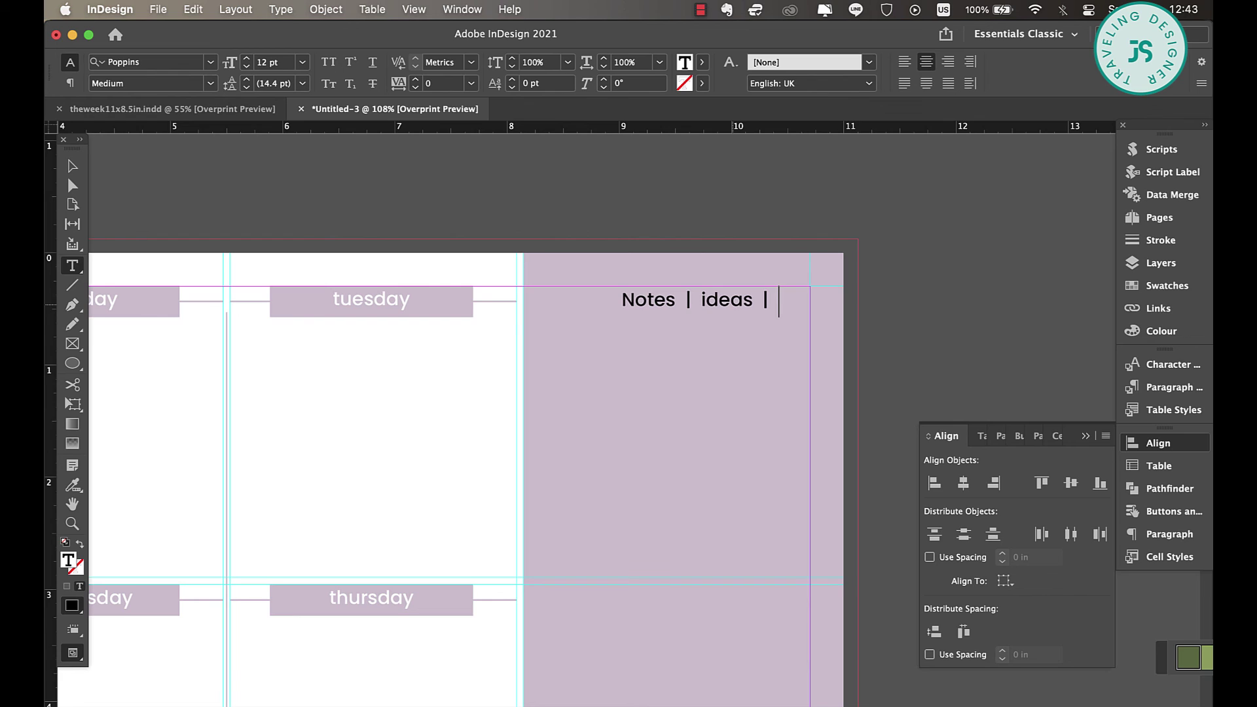
type("to dos")
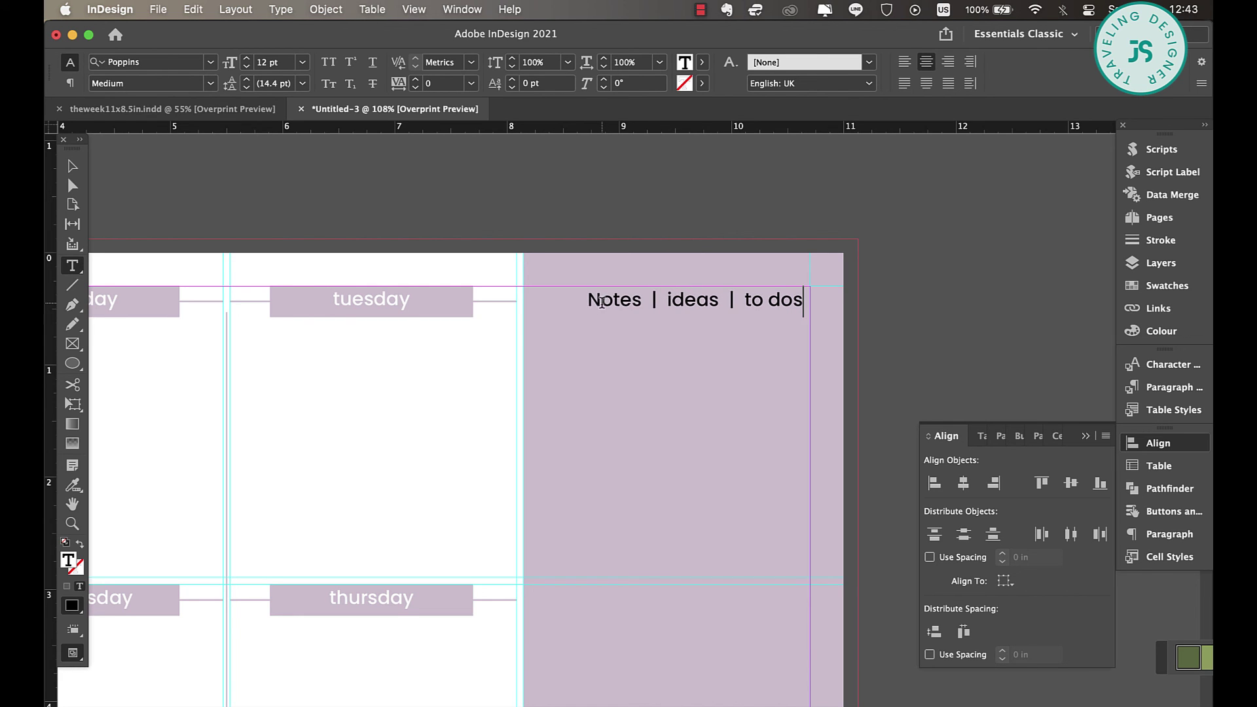
left_click(602, 303)
key("BackSpace")
type("n")
Colour the notes | ideas | to dos text white (Paper).
left_click(620, 300)
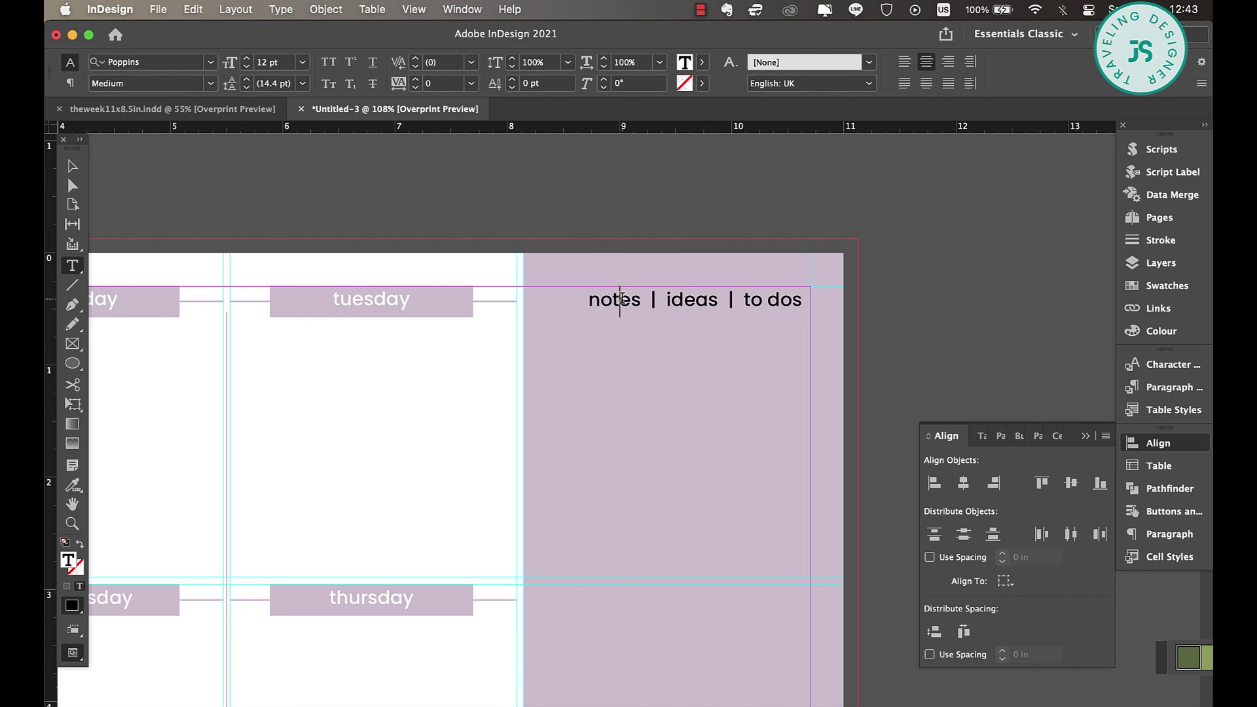
triple_click(620, 300)
left_click(700, 66)
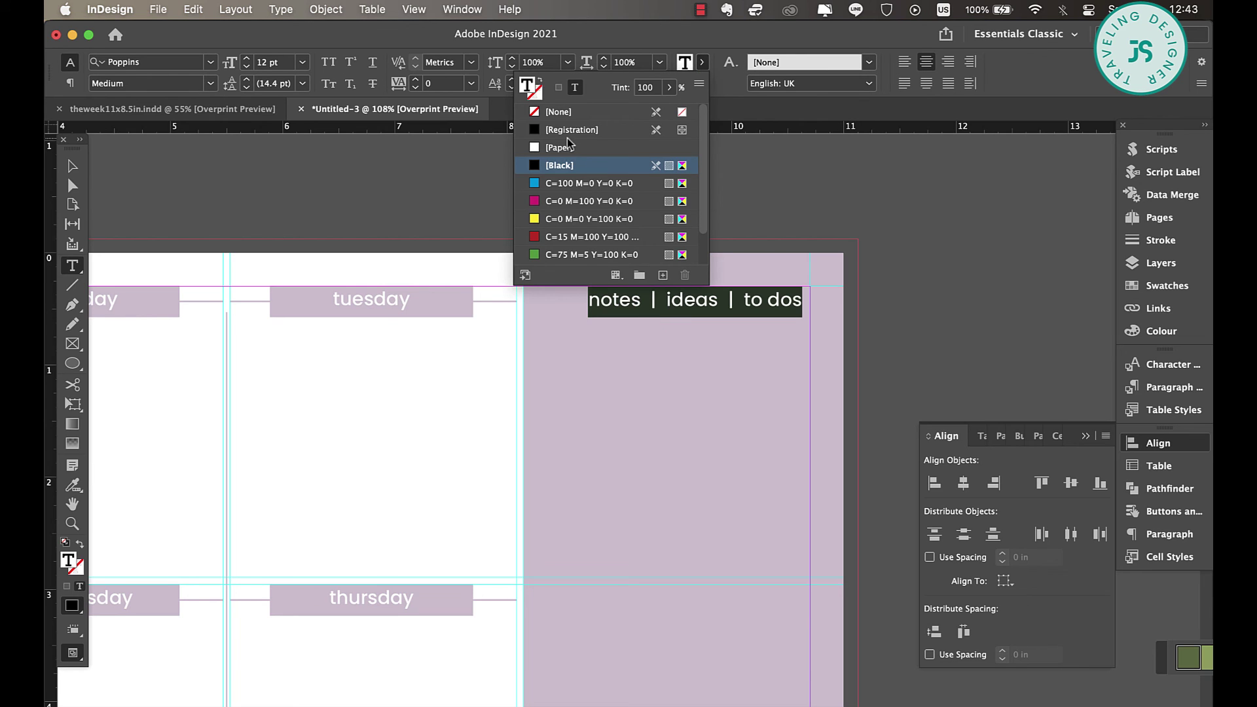
left_click(568, 145)
key("Escape")
key("Escape")
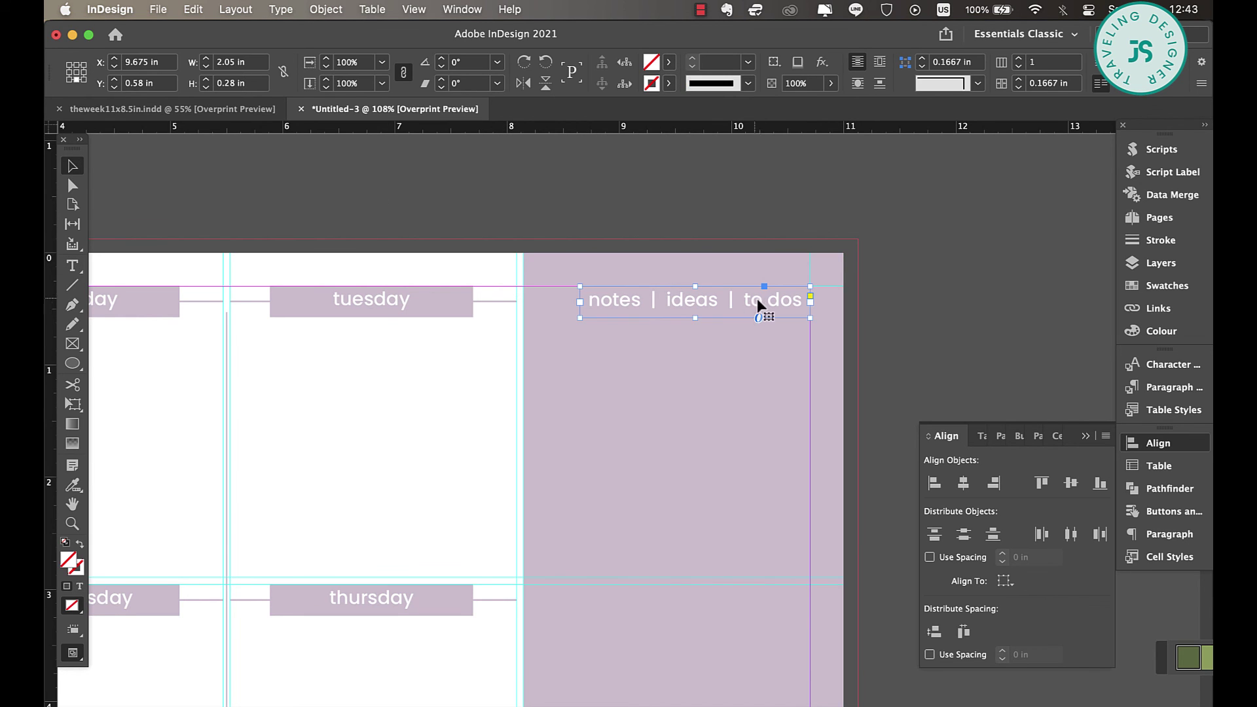
left_click(752, 405)
Fit the whole page in the window and switch to Preview mode to review the finished planner.
key("super+0")
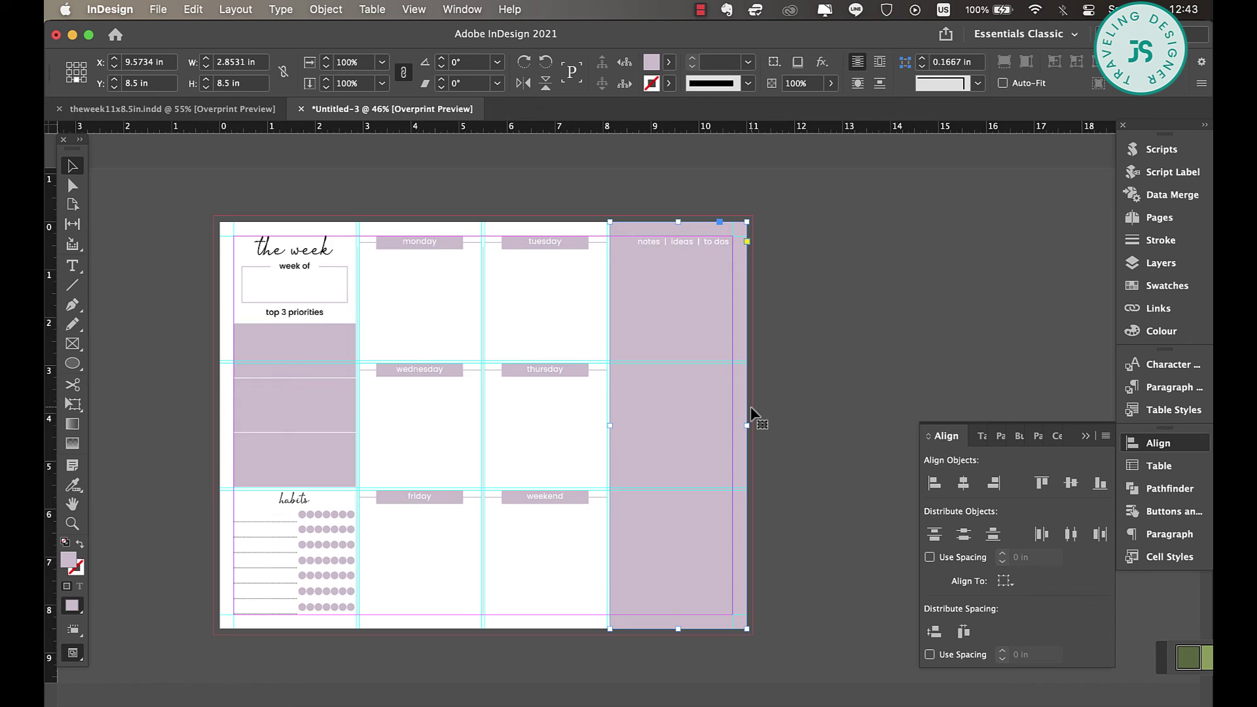
key("w")
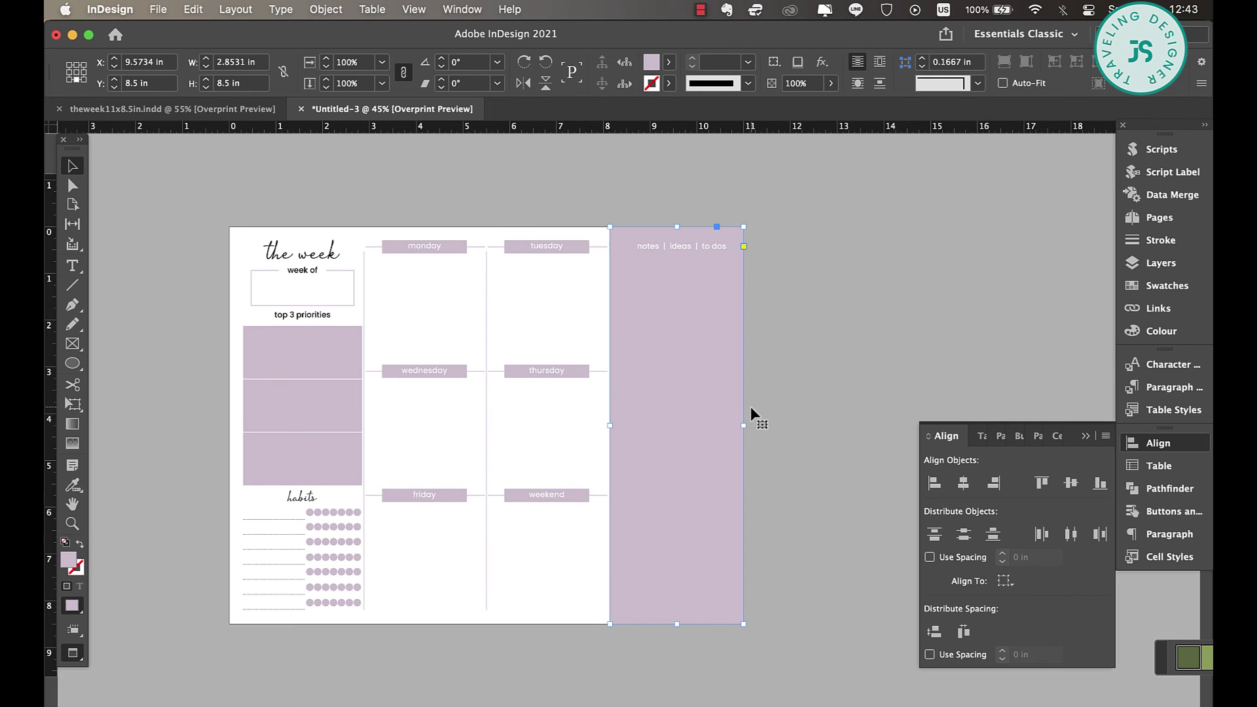
left_click(713, 250)
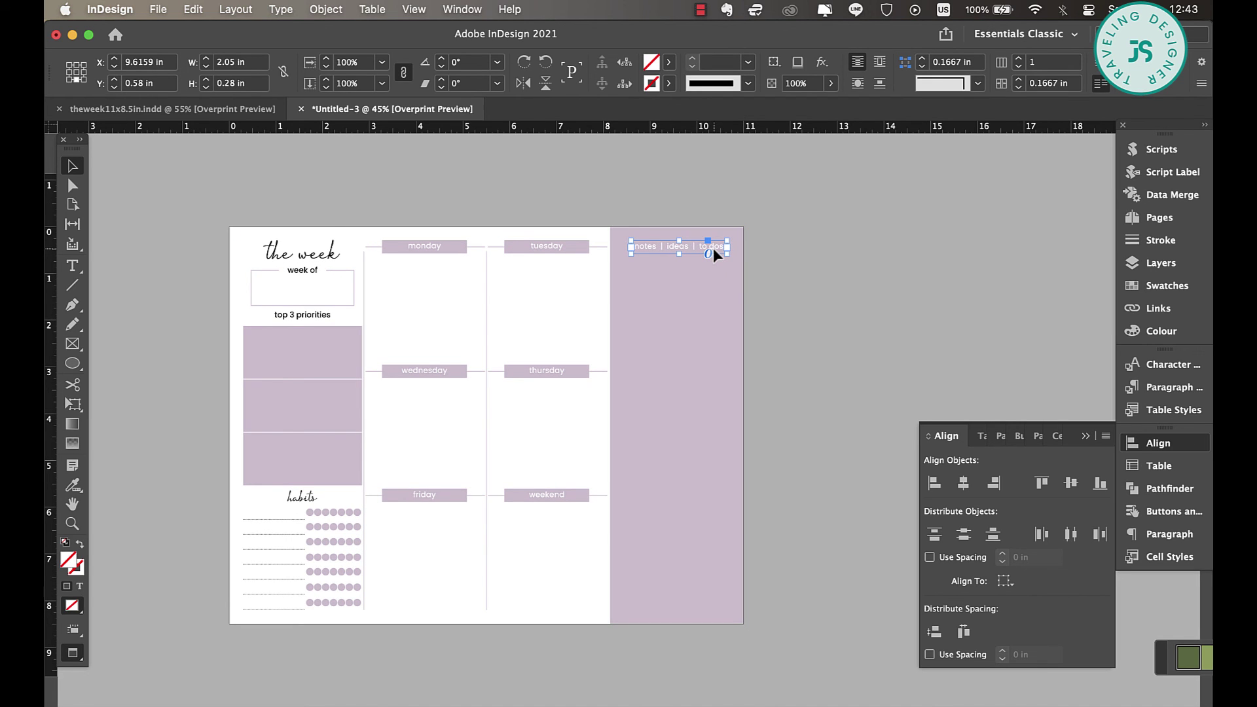
left_click(817, 228)
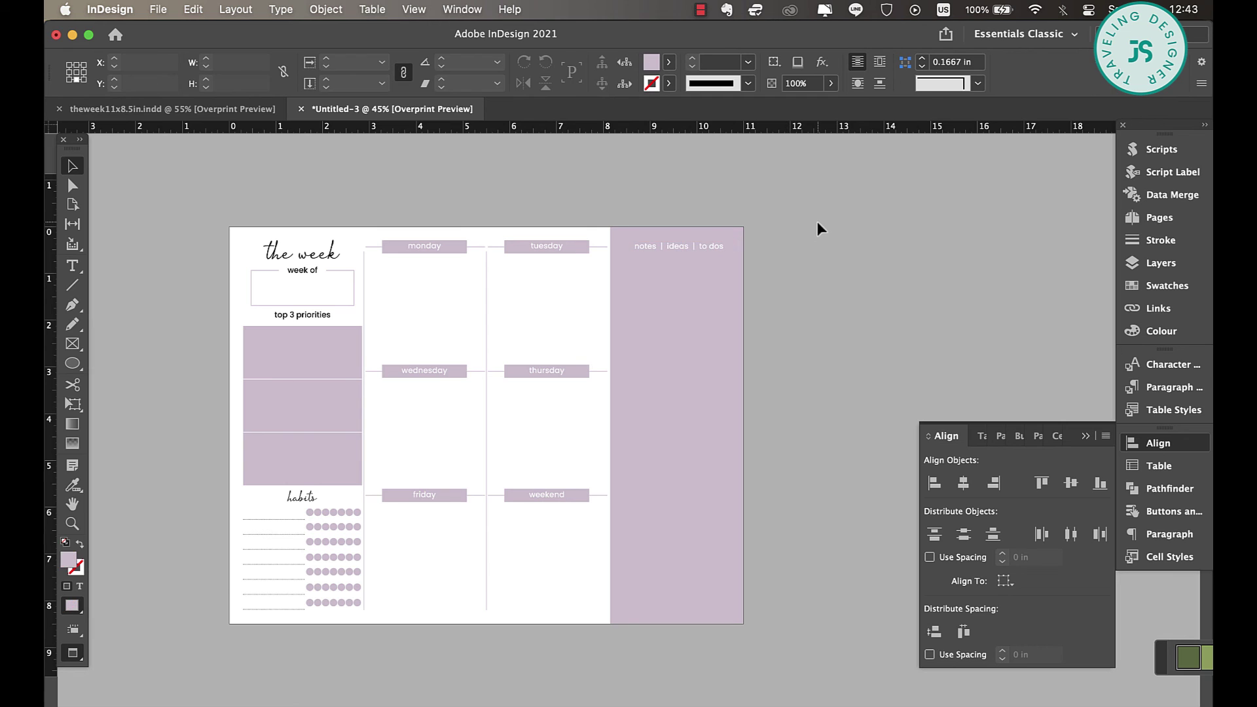
scroll(817, 222, "up", 5)
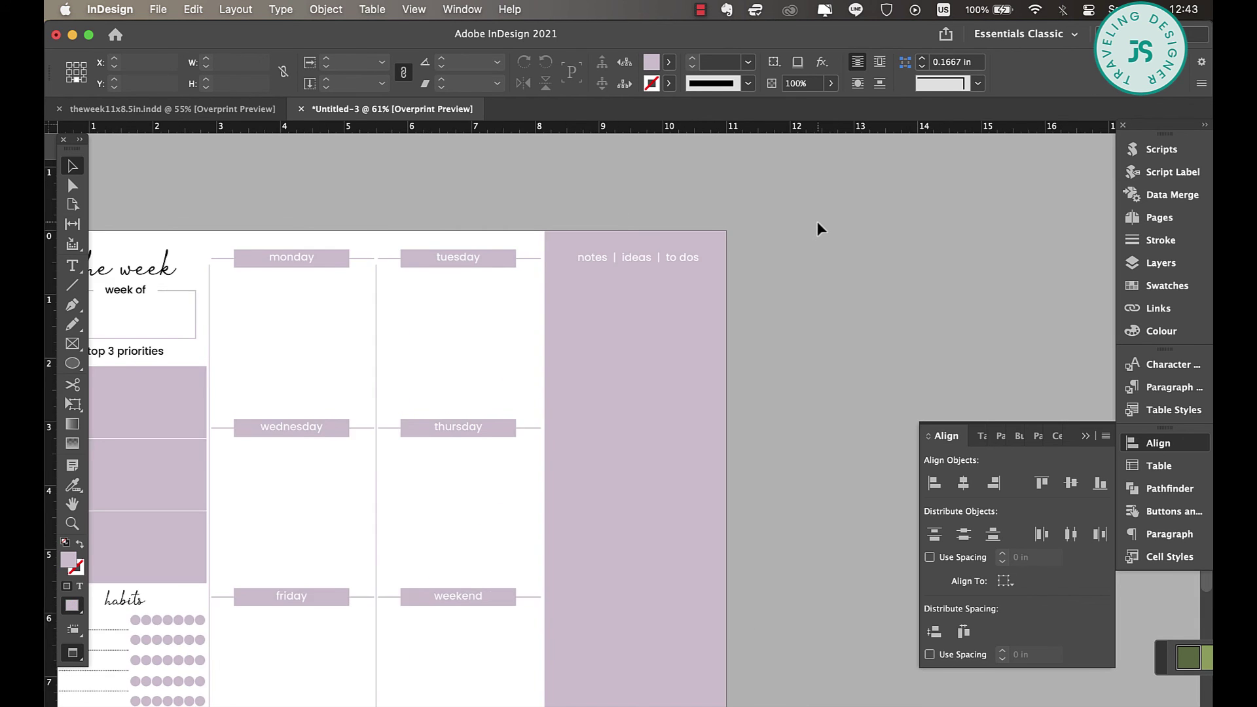
scroll(817, 228, "up", 2)
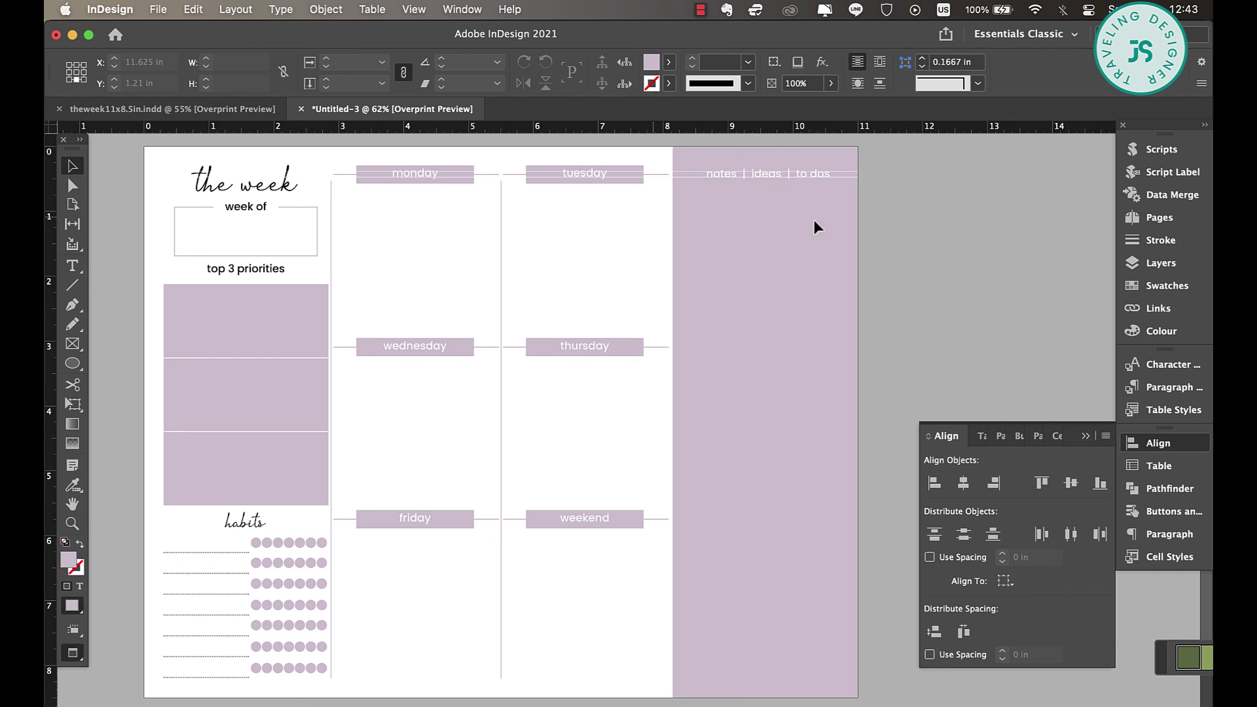
scroll(976, 226, "down", 3)
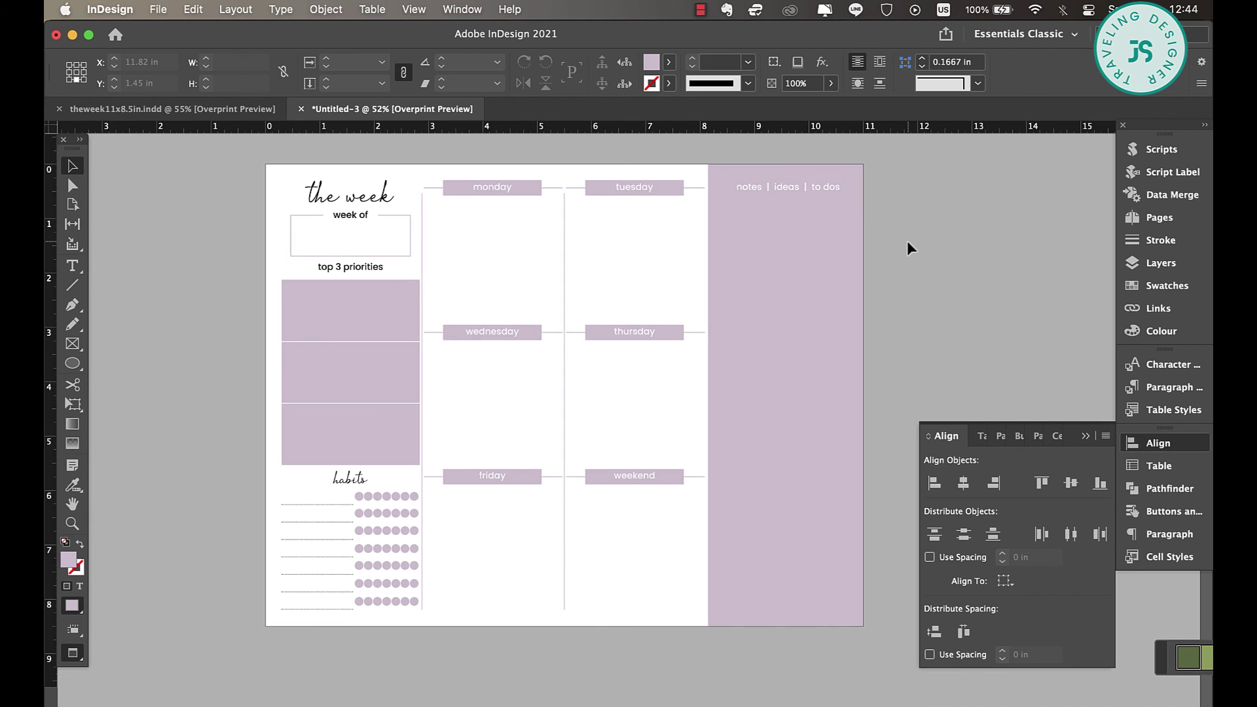